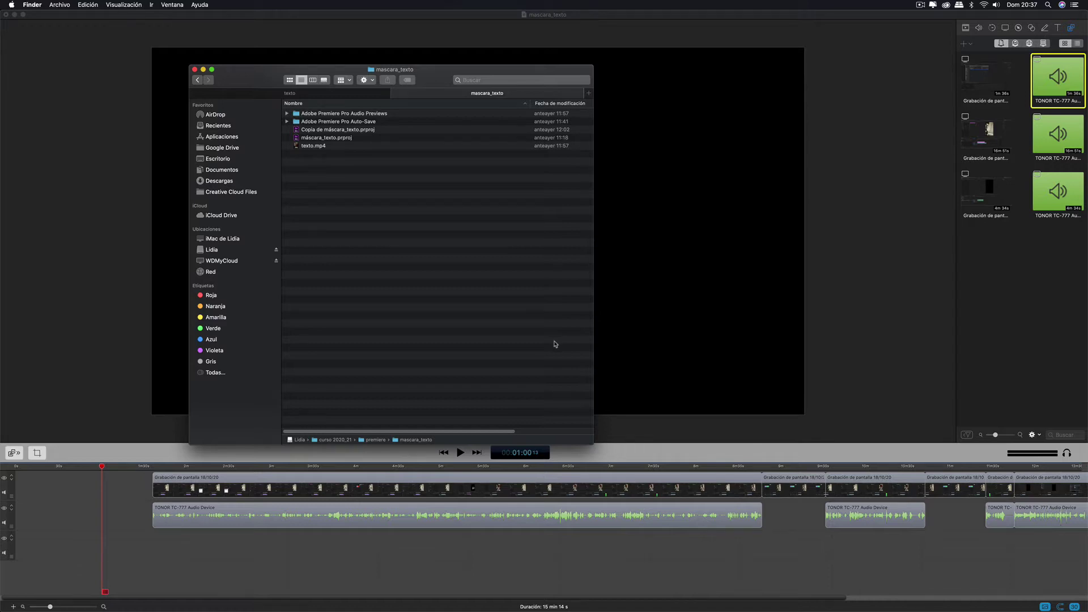
# Step: Preview texto.mp4 from the mascara_texto folder in Quick Look, then close the preview
pyautogui.click(326, 145)
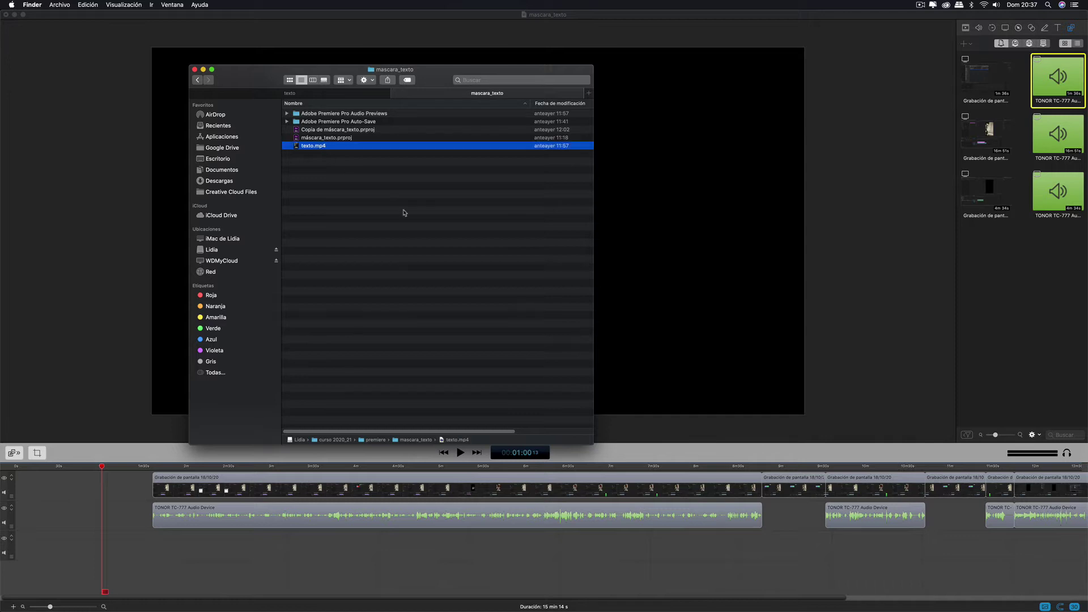
pyautogui.press('space')
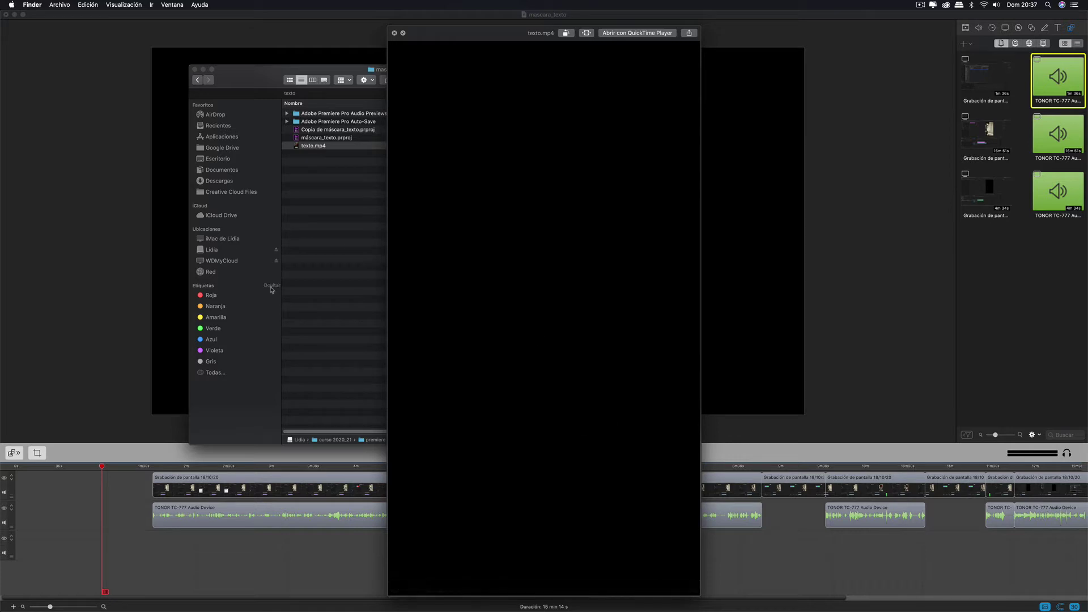
pyautogui.press('space')
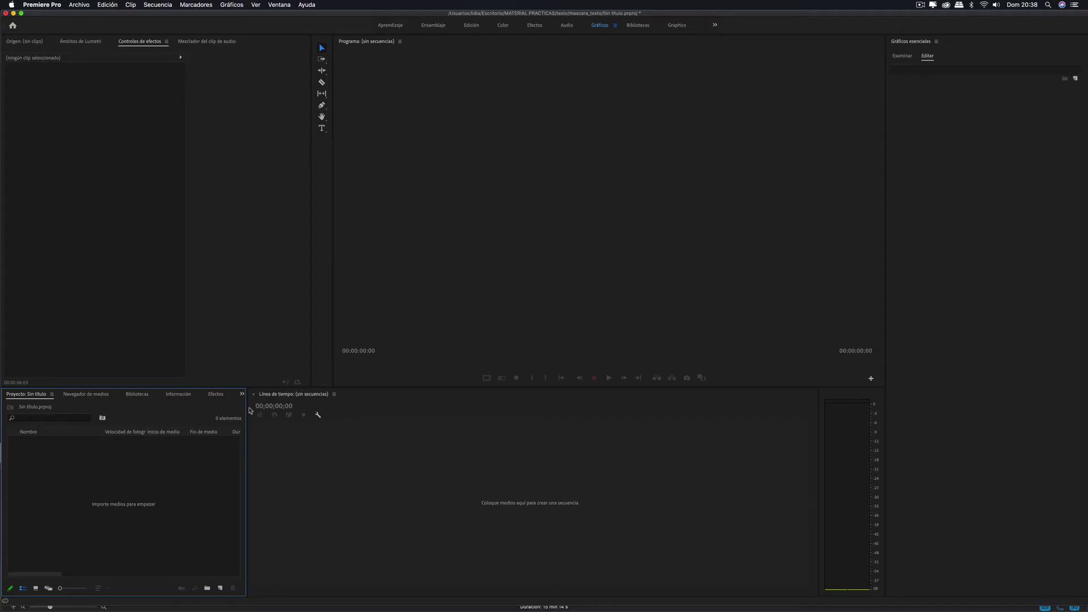
# Step: Create a new sequence from the DSLR 1080p24 preset with a 1080 × 1920 frame size
pyautogui.click(220, 588)
pyautogui.click(236, 483)
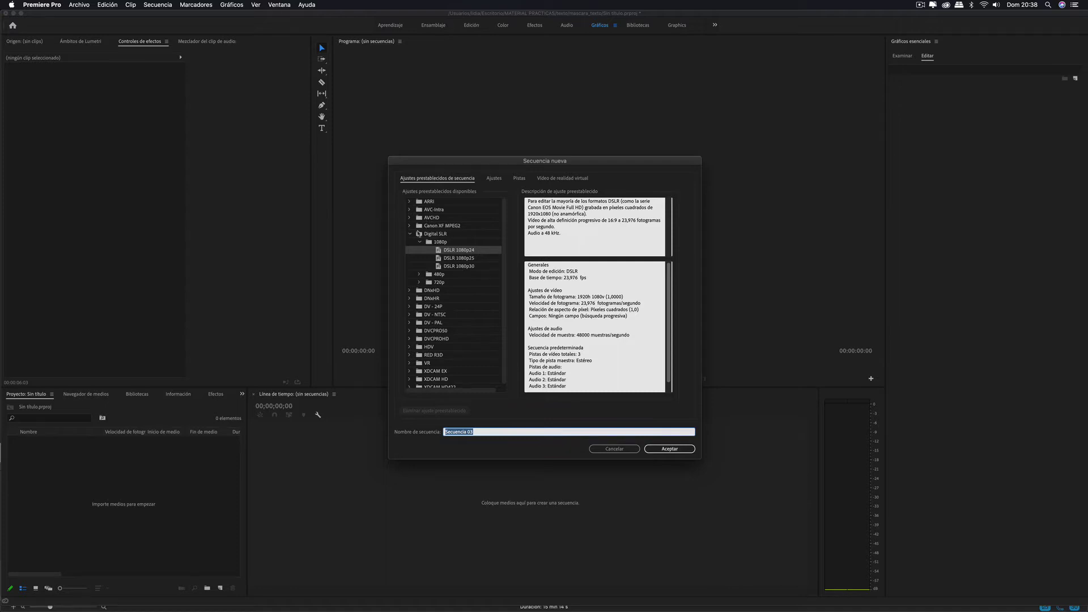
pyautogui.click(458, 251)
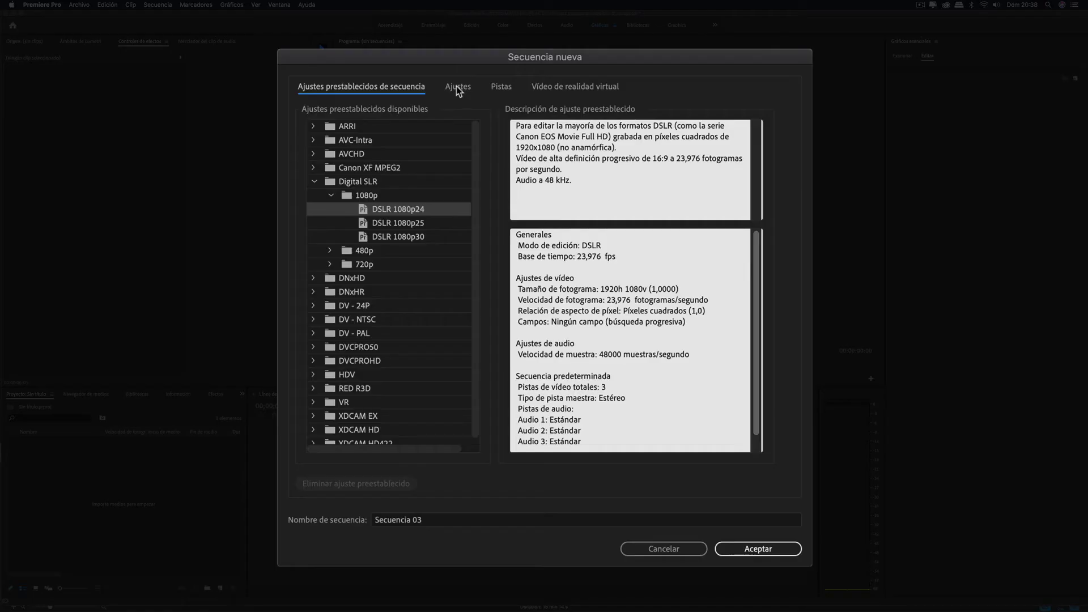
pyautogui.click(494, 179)
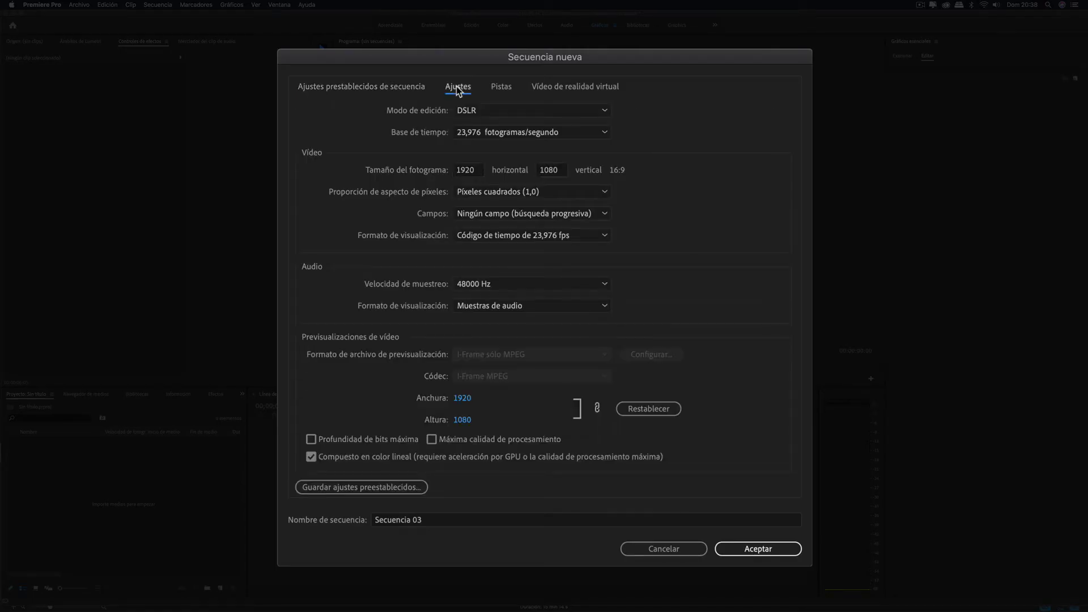
pyautogui.click(464, 172)
pyautogui.write('1080')
pyautogui.click(556, 175)
pyautogui.click(556, 175)
pyautogui.write('1920')
pyautogui.click(653, 191)
pyautogui.click(791, 549)
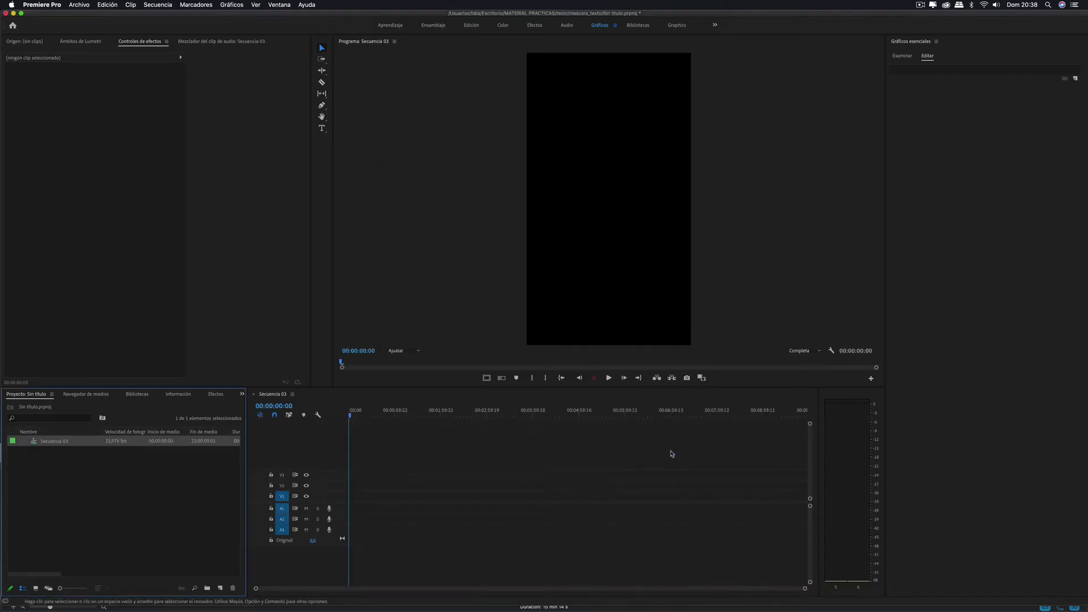
# Step: Import Peter_Gear_-_Christmas_05.mp3 and santa.mp4 from Finder's mascara folder into the Project panel
pyautogui.click(113, 540)
pyautogui.press('super+Tab')
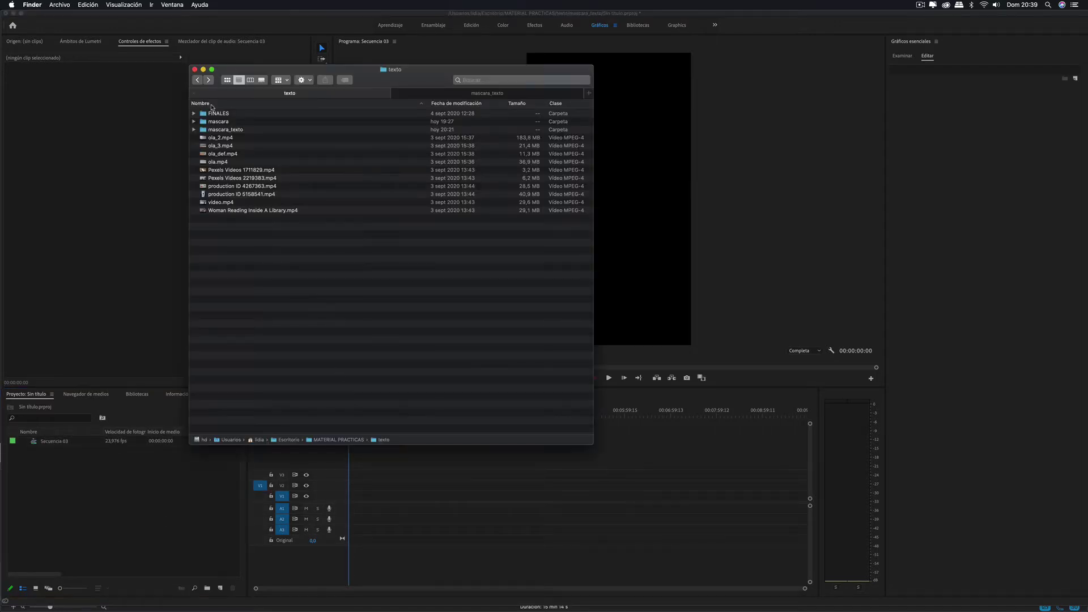
pyautogui.click(215, 122)
pyautogui.click(194, 121)
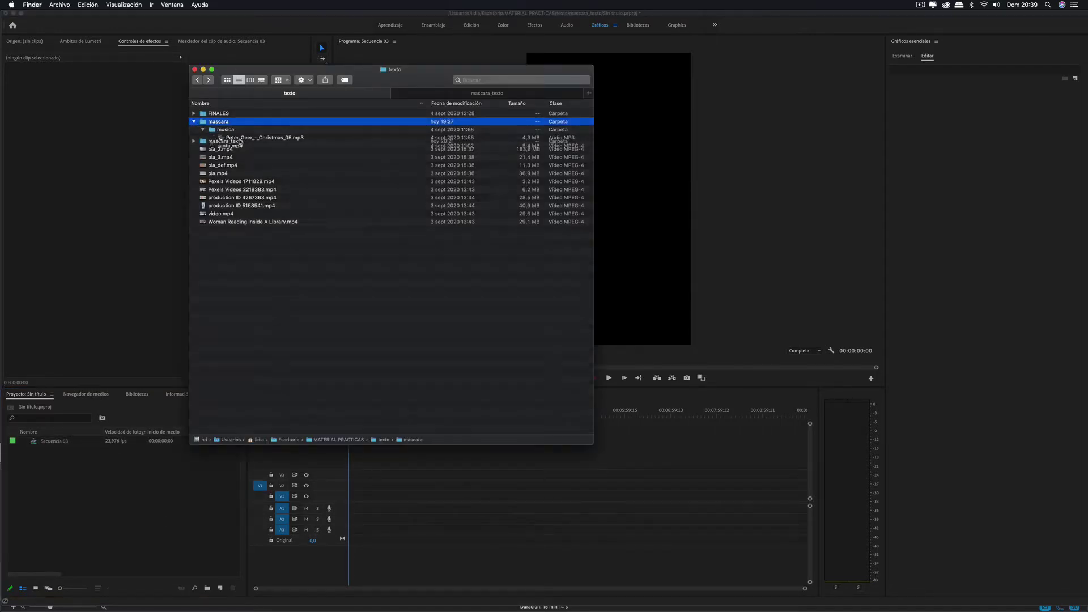
pyautogui.moveTo(222, 138); pyautogui.dragTo(125, 510)
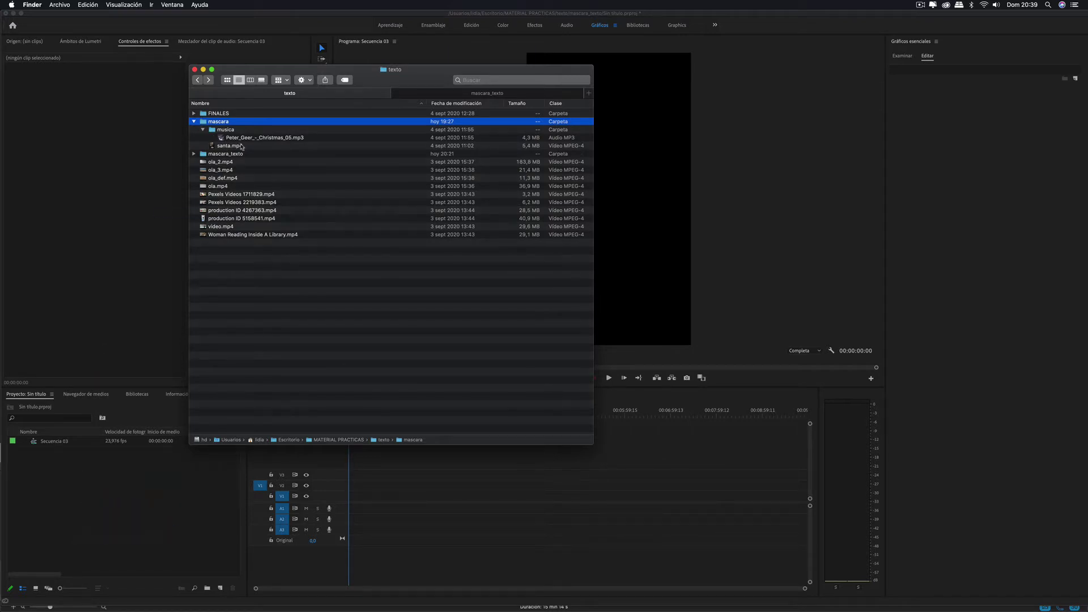
pyautogui.click(230, 147)
pyautogui.moveTo(222, 173); pyautogui.dragTo(134, 539)
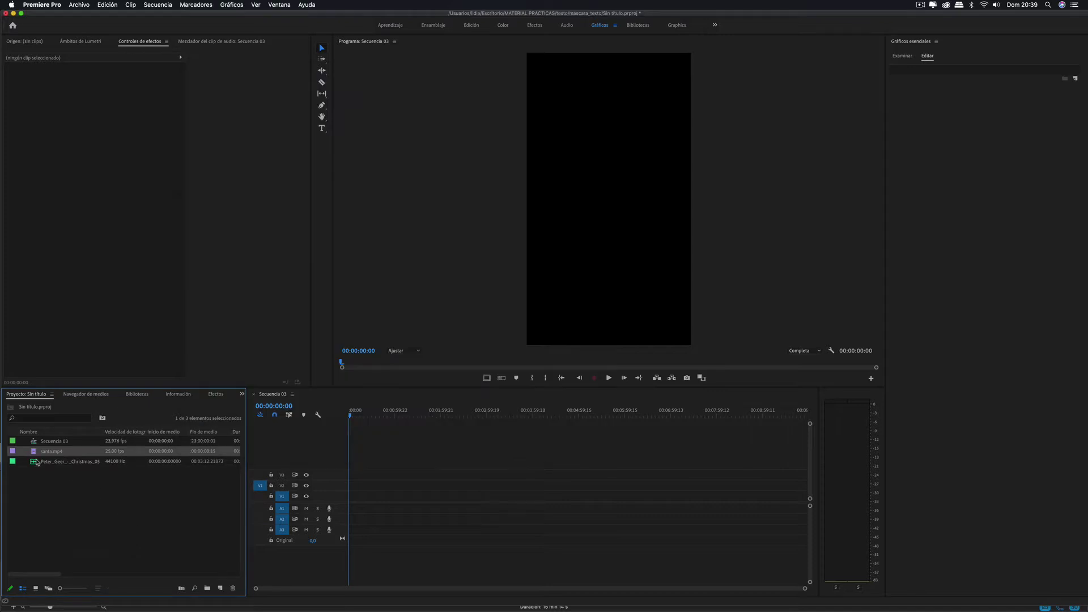
# Step: Place santa.mp4 on the timeline, keeping the existing 9:16 sequence settings, and preview it
pyautogui.moveTo(35, 451); pyautogui.dragTo(353, 490)
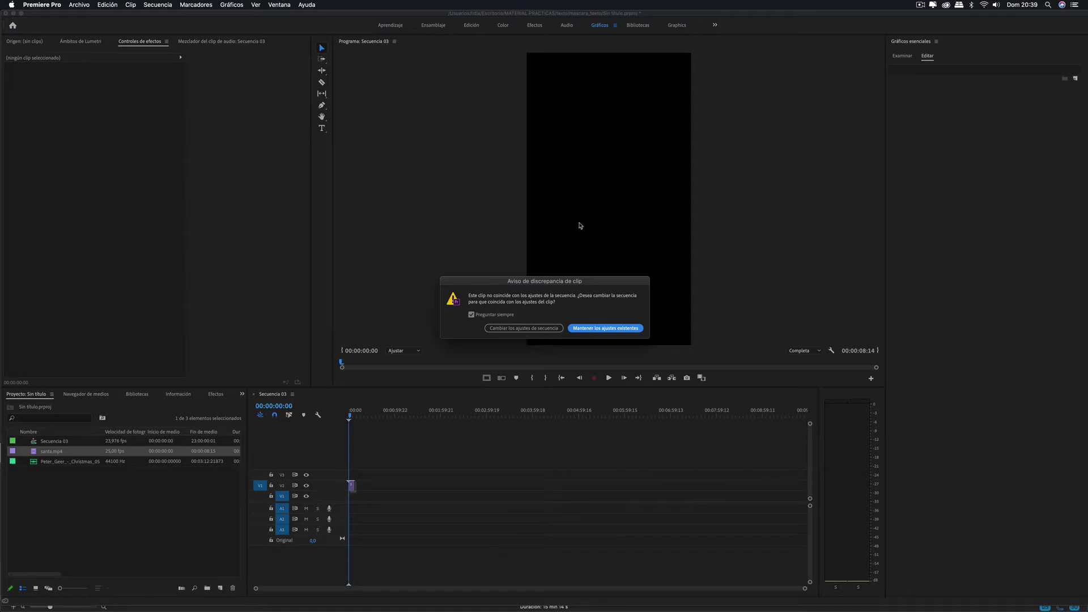
pyautogui.click(618, 329)
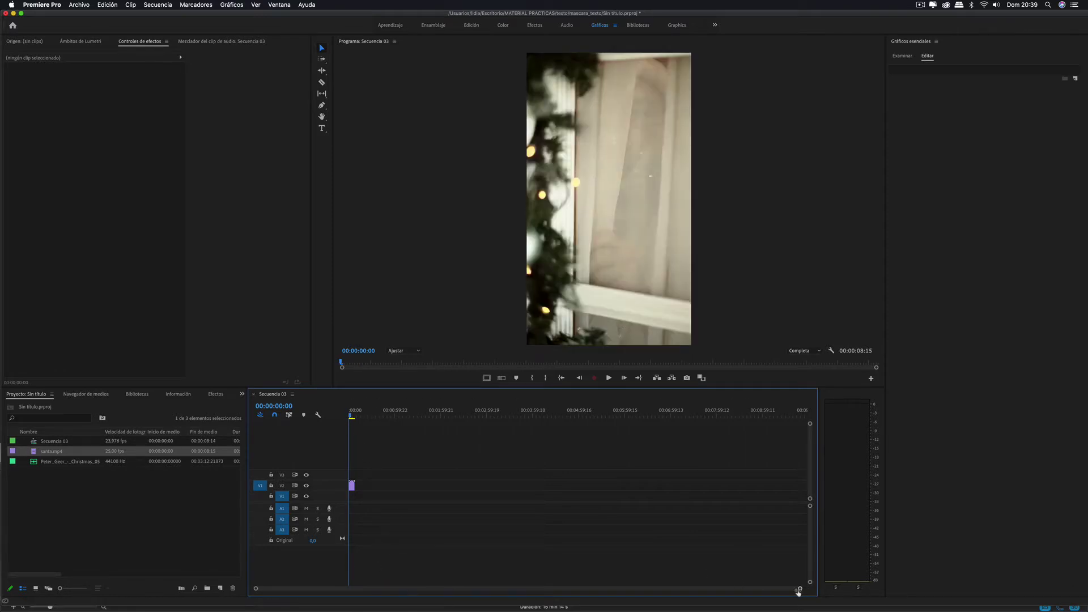
pyautogui.moveTo(798, 590); pyautogui.dragTo(320, 588)
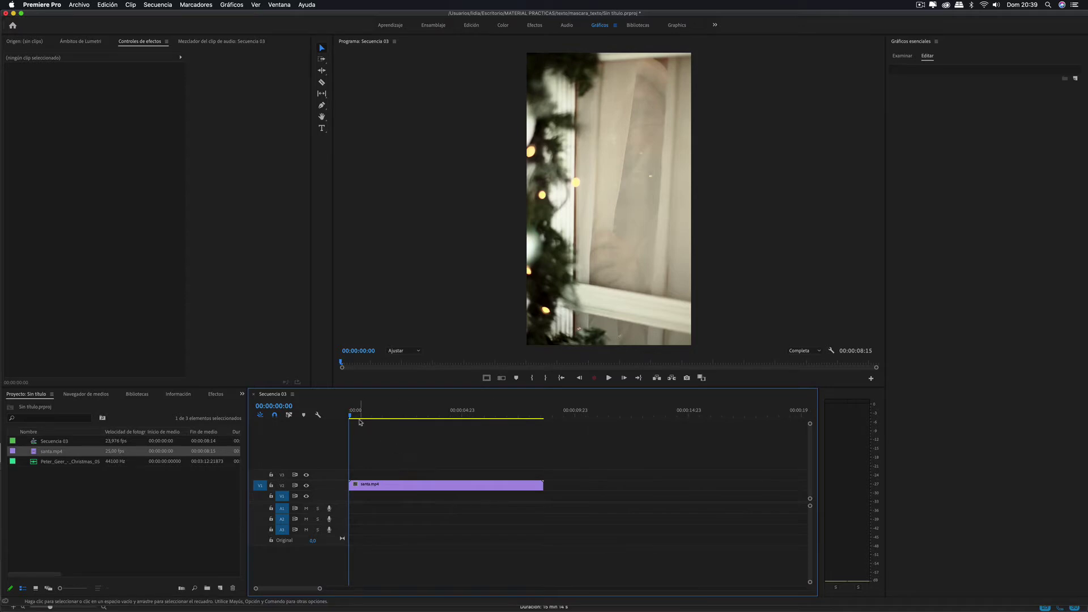
pyautogui.press('space')
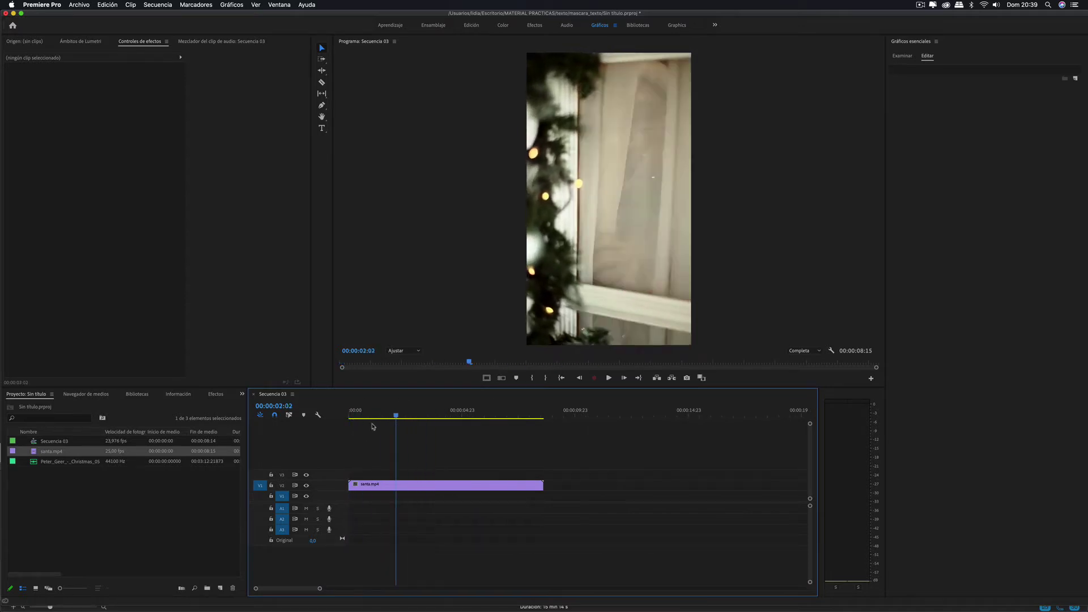
pyautogui.press('Home')
# Step: Add the Christmas music track to the sequence alongside the santa clip
pyautogui.click(567, 281)
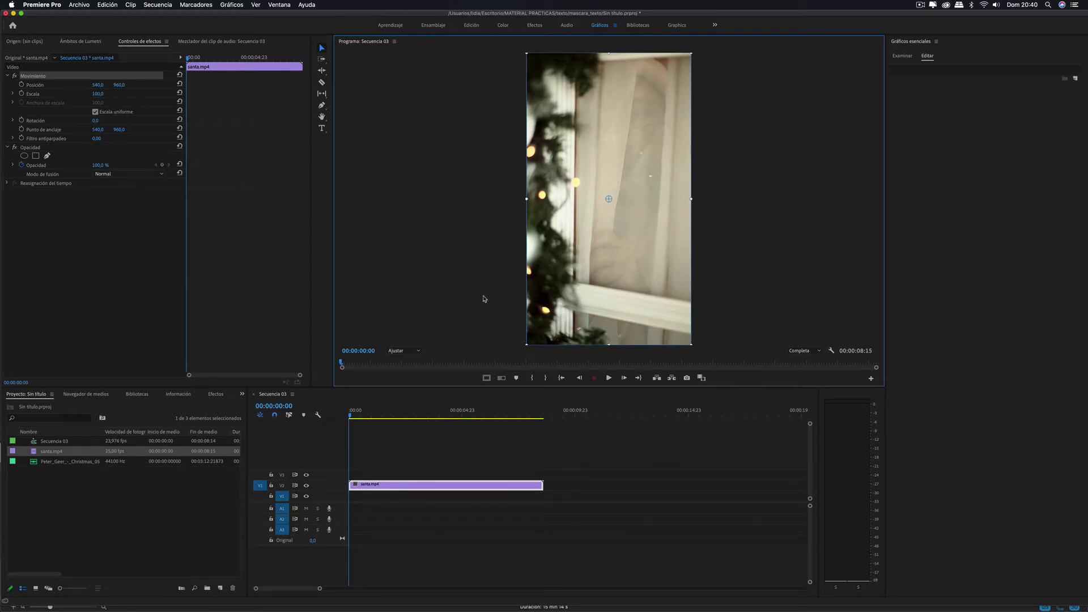
pyautogui.click(466, 291)
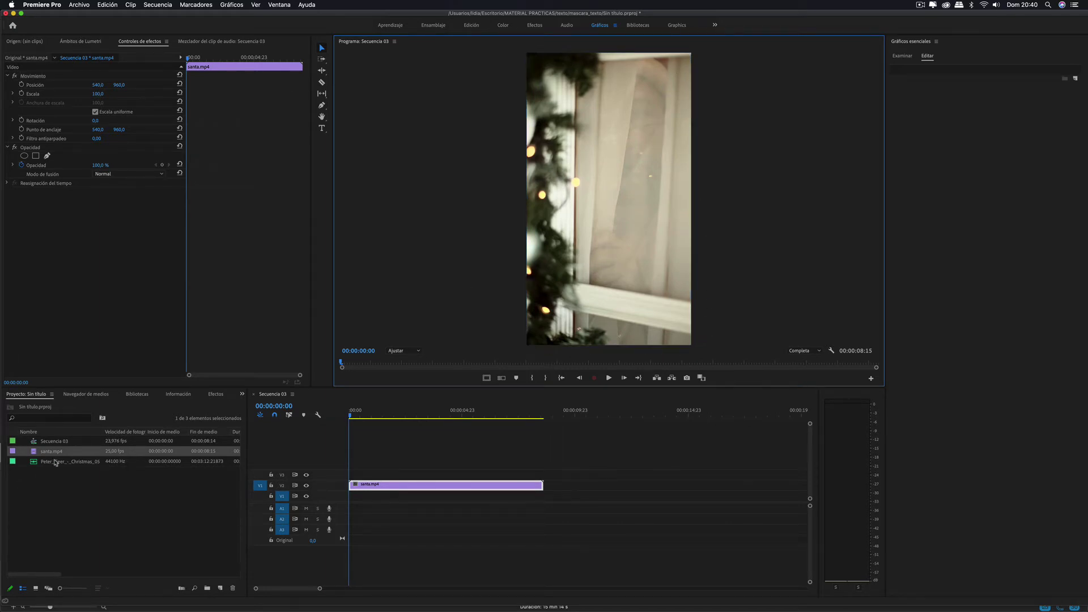
pyautogui.moveTo(56, 462); pyautogui.dragTo(351, 497)
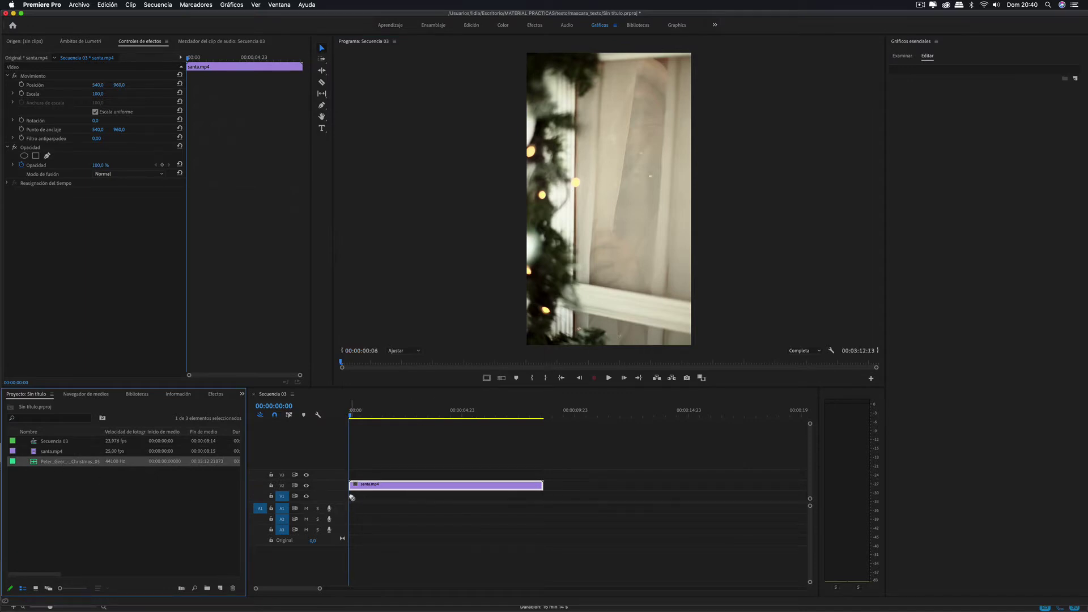
pyautogui.moveTo(352, 497)
pyautogui.mouseDown()
pyautogui.moveTo(363, 514)
pyautogui.moveTo(350, 514)
pyautogui.mouseUp()
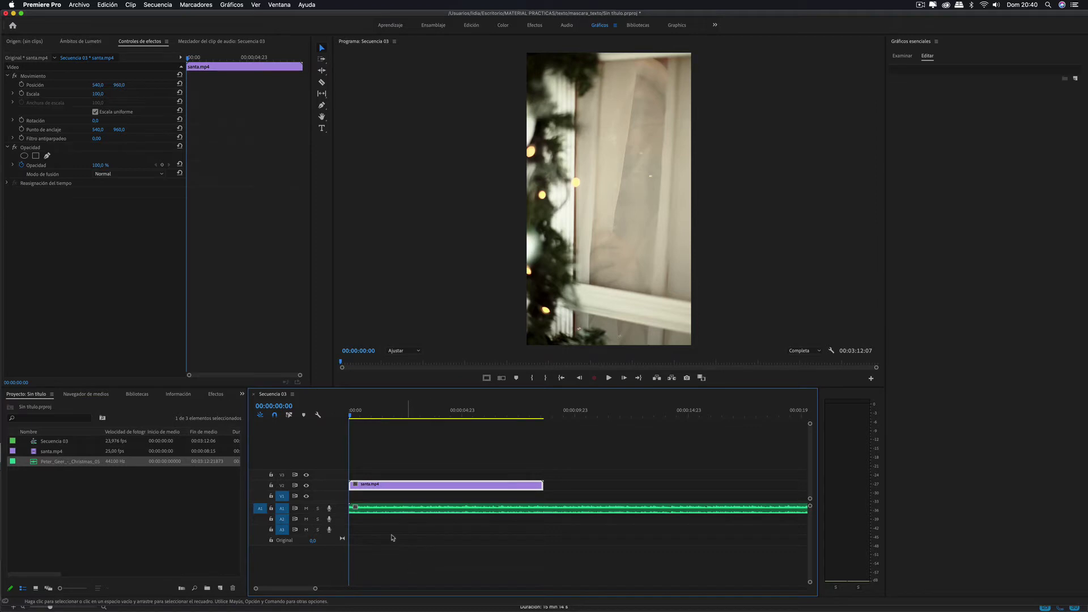
pyautogui.click(350, 418)
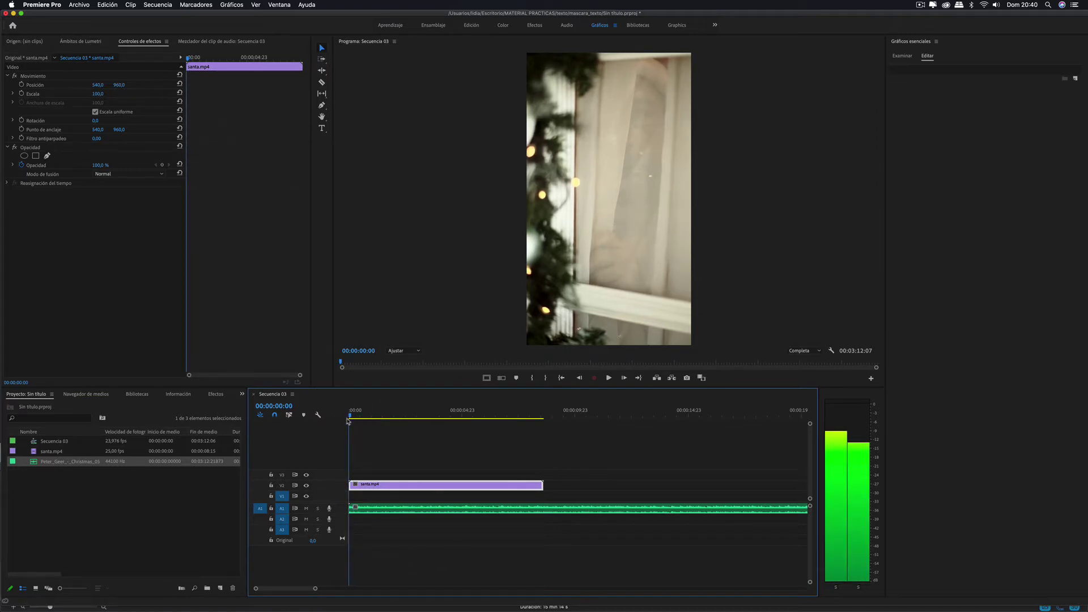
pyautogui.press('space')
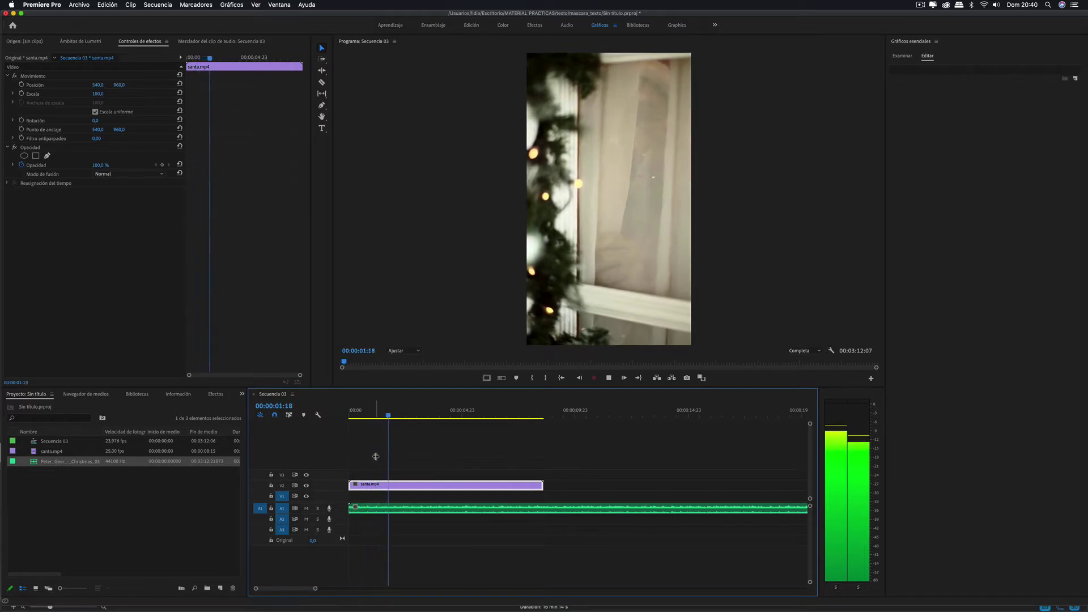
pyautogui.press('space')
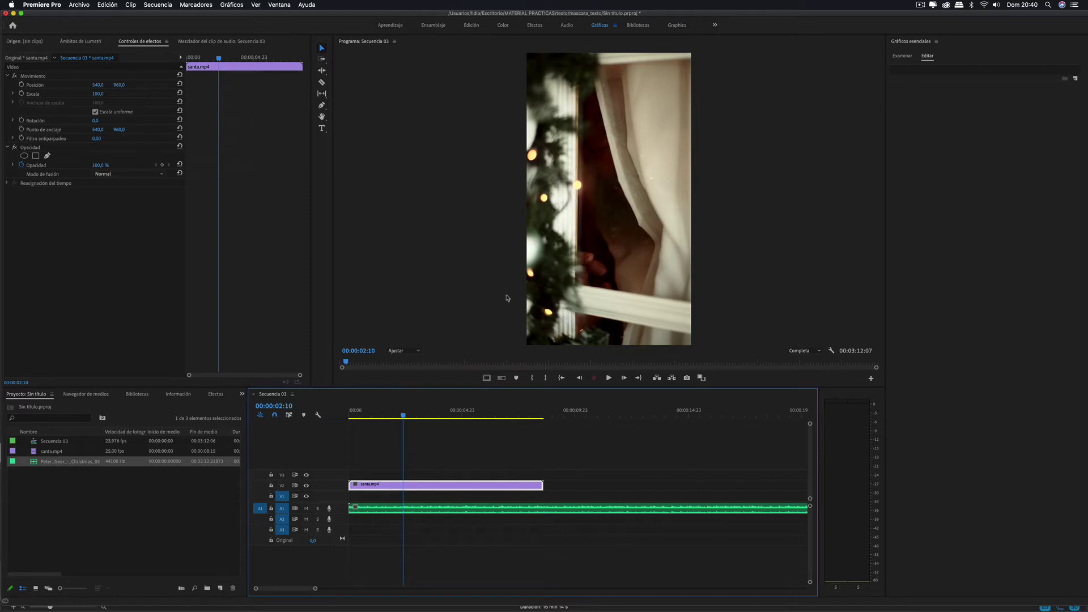
pyautogui.click(364, 420)
pyautogui.press('space')
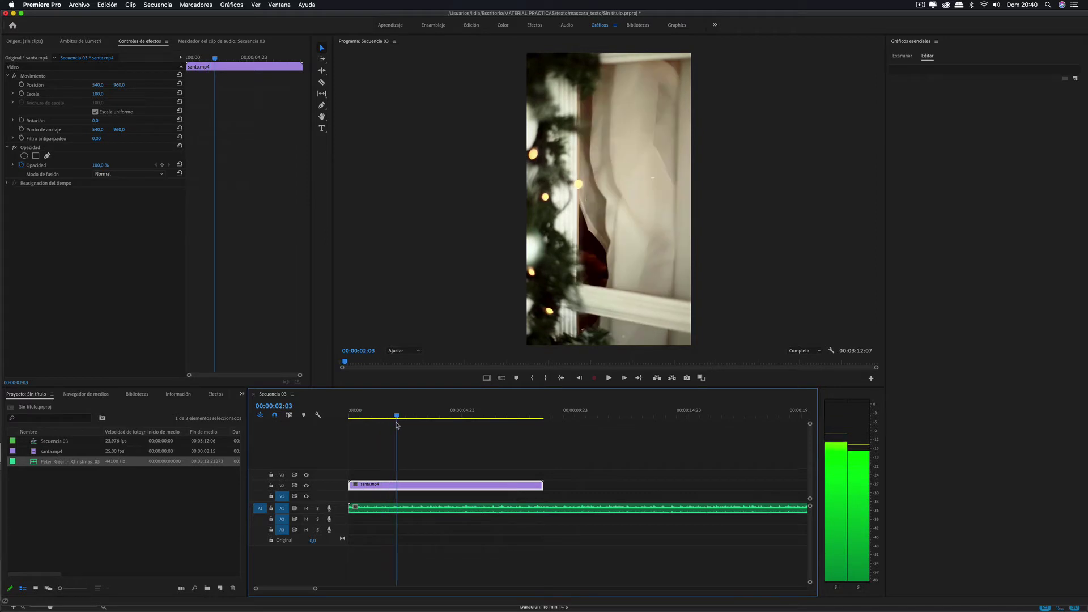
pyautogui.press('space')
pyautogui.click(374, 428)
pyautogui.click(374, 418)
pyautogui.press('space')
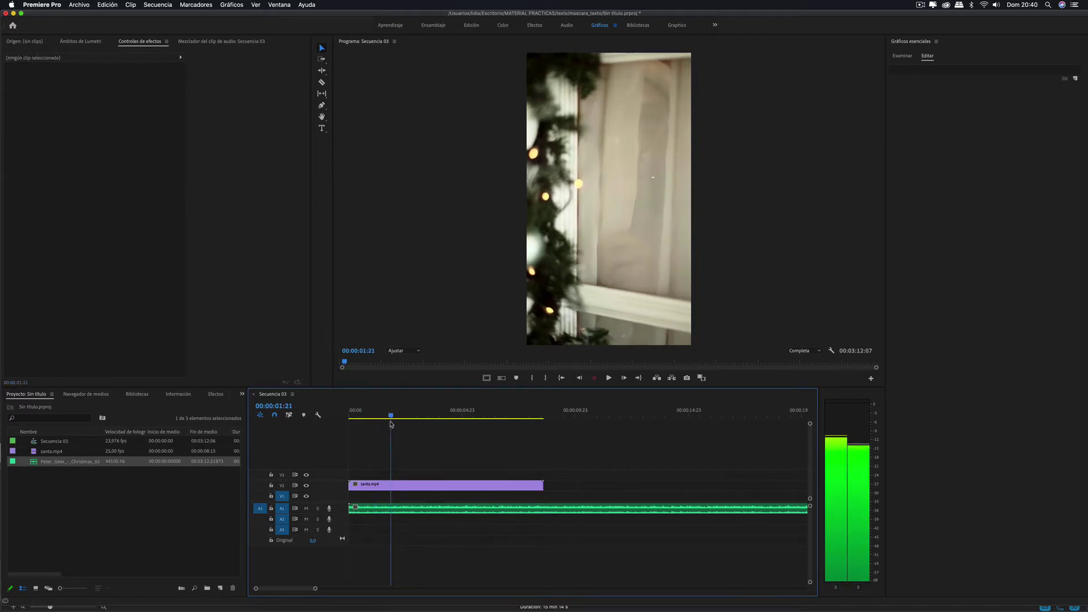
pyautogui.press('space')
pyautogui.click(376, 419)
pyautogui.press('space')
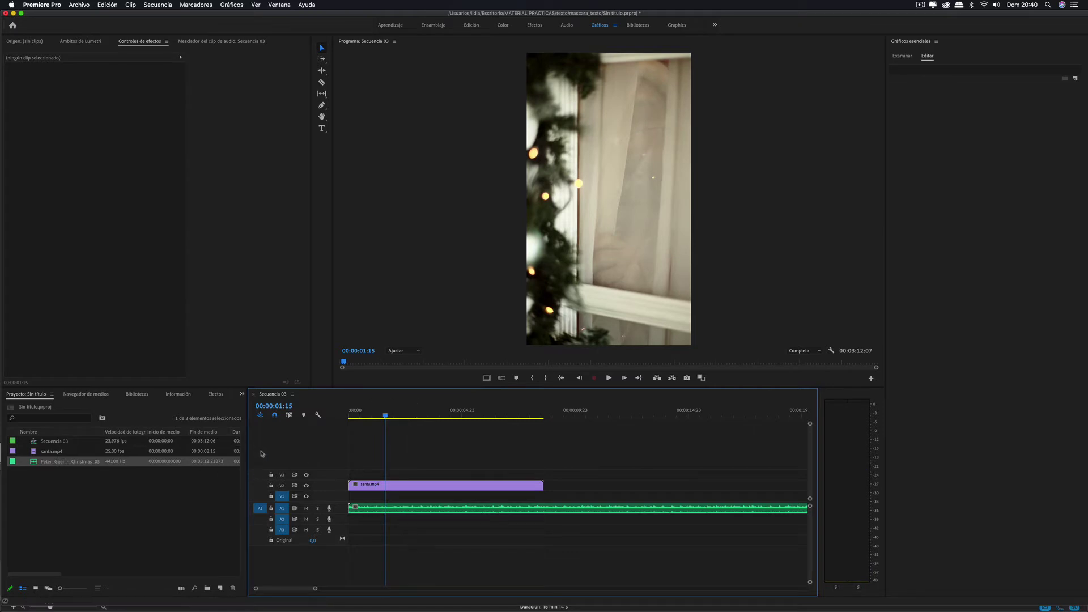
# Step: Cut santa.mp4 at 00:00:01:15, delete the opening piece, and move the clip to 00:00
pyautogui.click(322, 83)
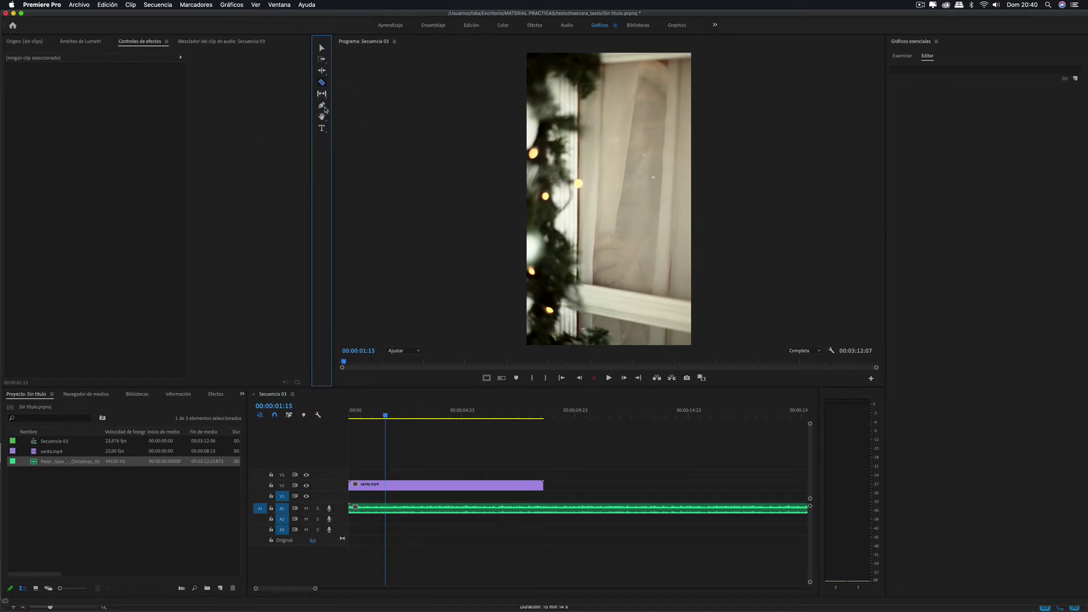
pyautogui.click(386, 485)
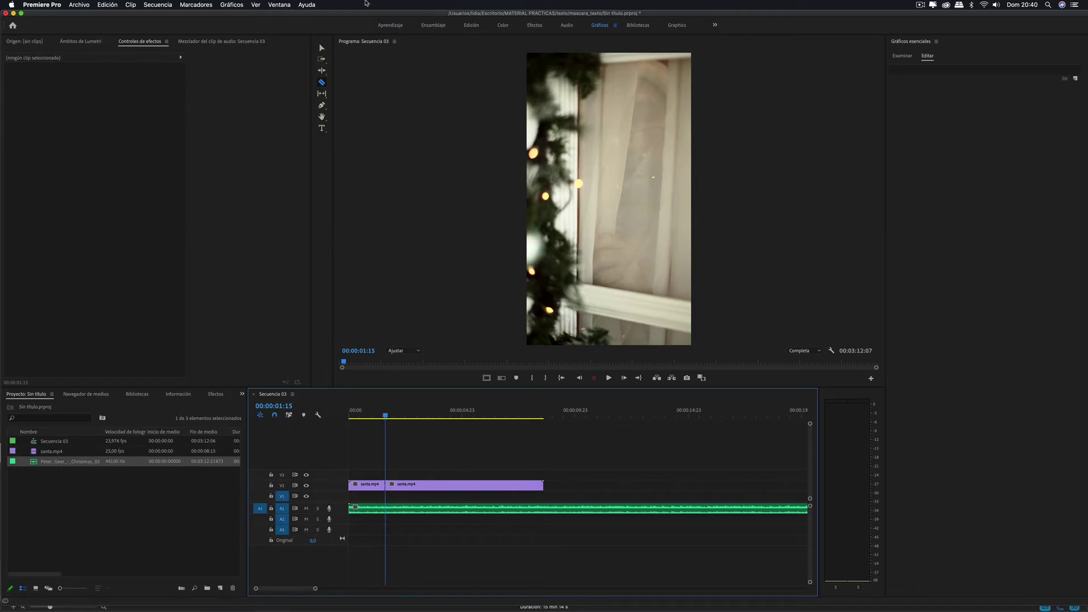
pyautogui.click(322, 48)
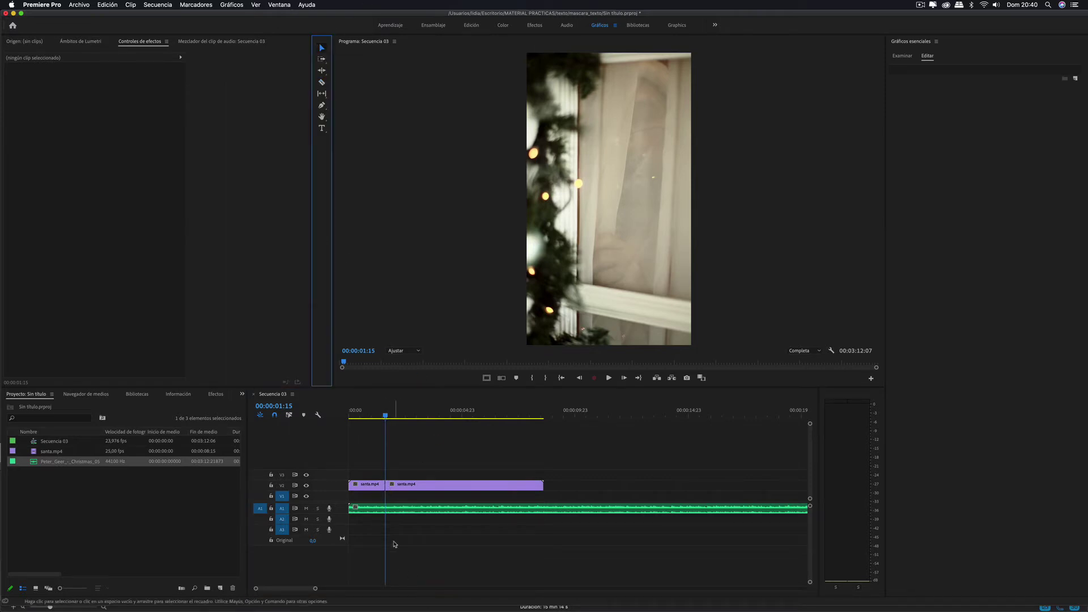
pyautogui.click(371, 491)
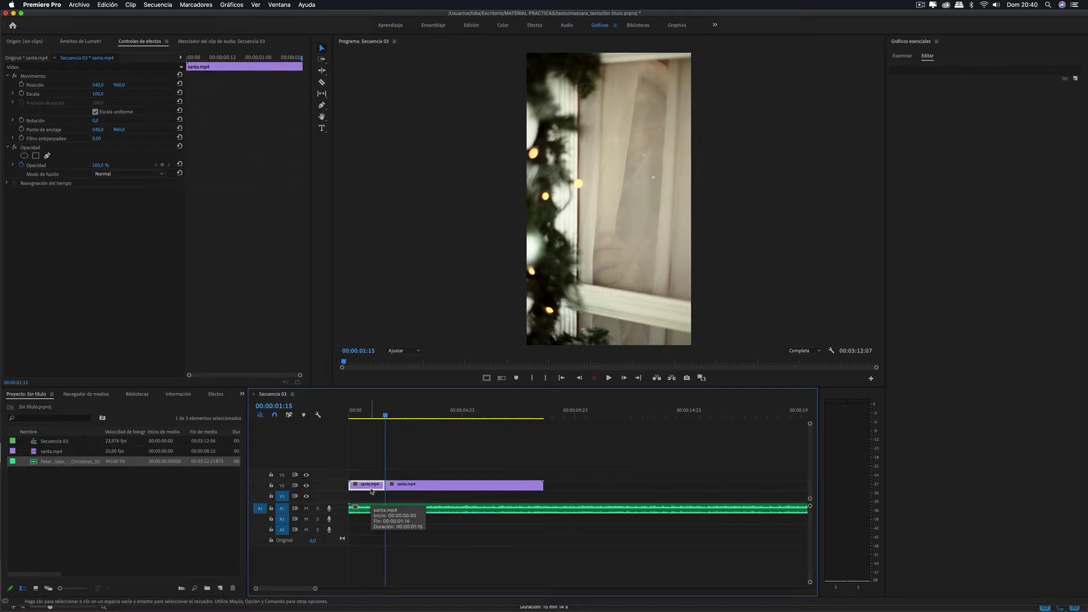
pyautogui.press('Delete')
pyautogui.click(377, 490)
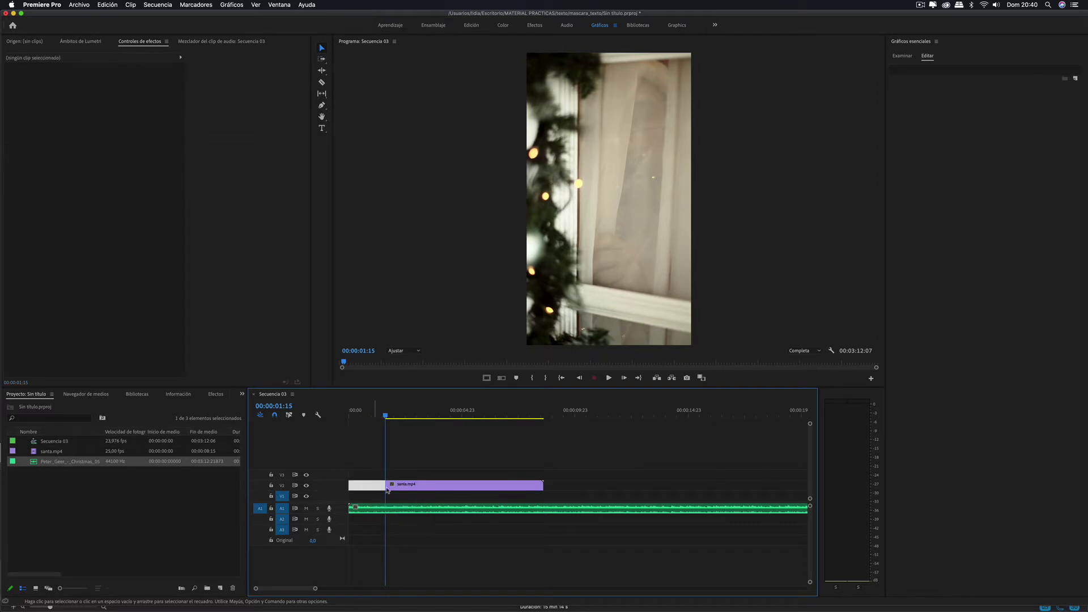
pyautogui.moveTo(411, 486); pyautogui.dragTo(374, 486)
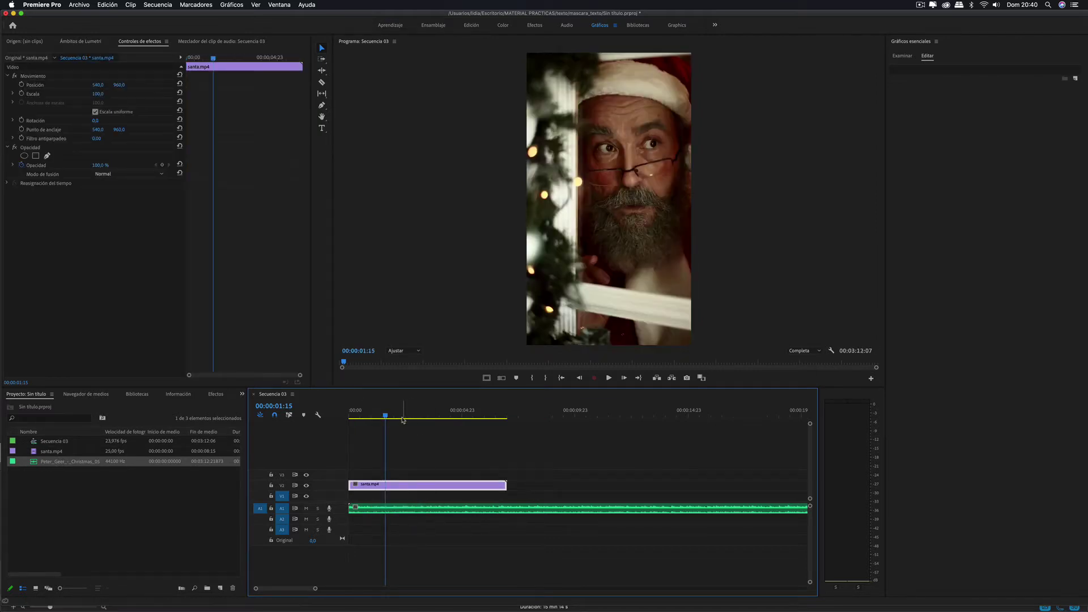
# Step: Play back the trimmed sequence and park the playhead just past 00:00:06:01
pyautogui.moveTo(386, 417); pyautogui.dragTo(349, 417)
pyautogui.press('space')
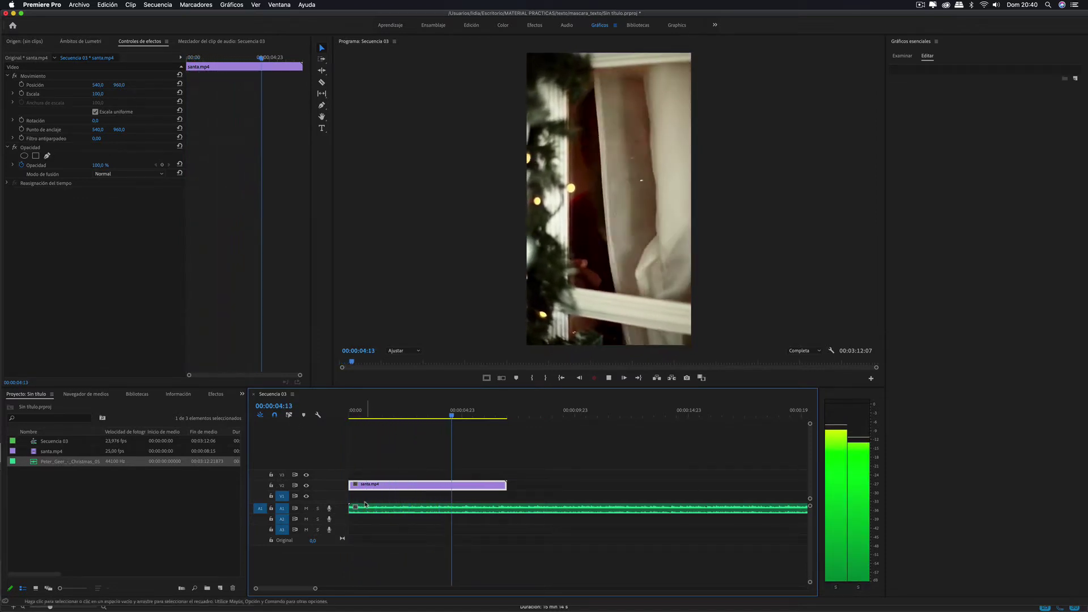
pyautogui.press('space')
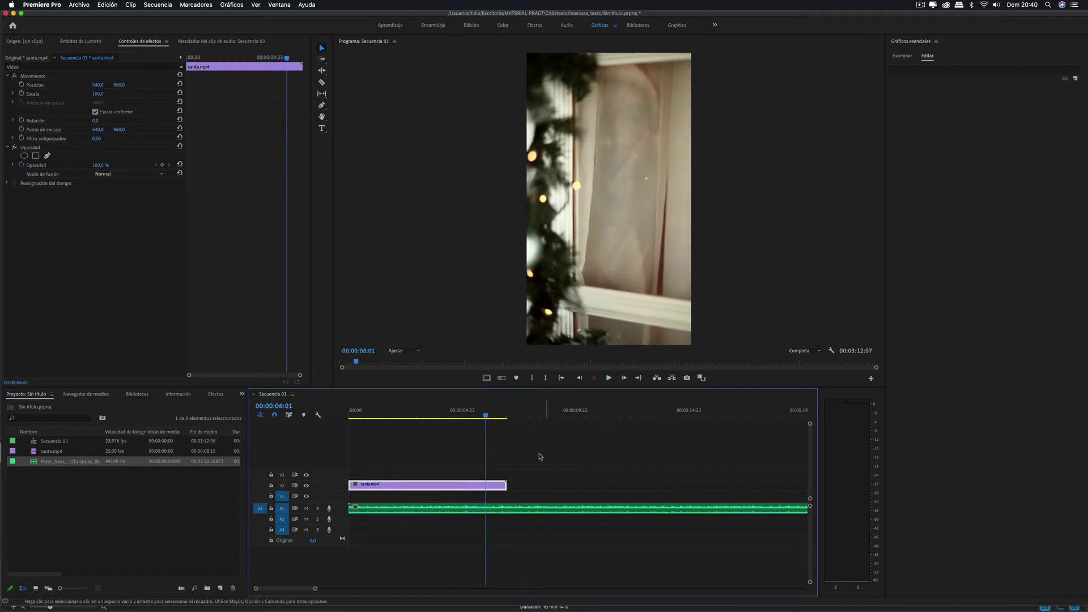
pyautogui.press('space')
pyautogui.click(482, 419)
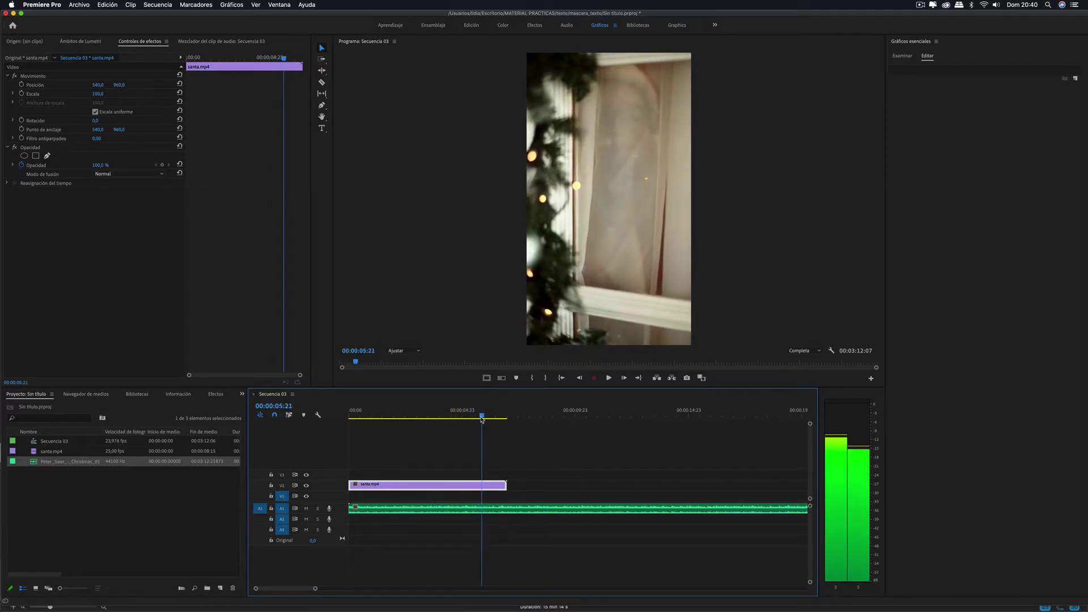
pyautogui.moveTo(481, 419); pyautogui.dragTo(486, 423)
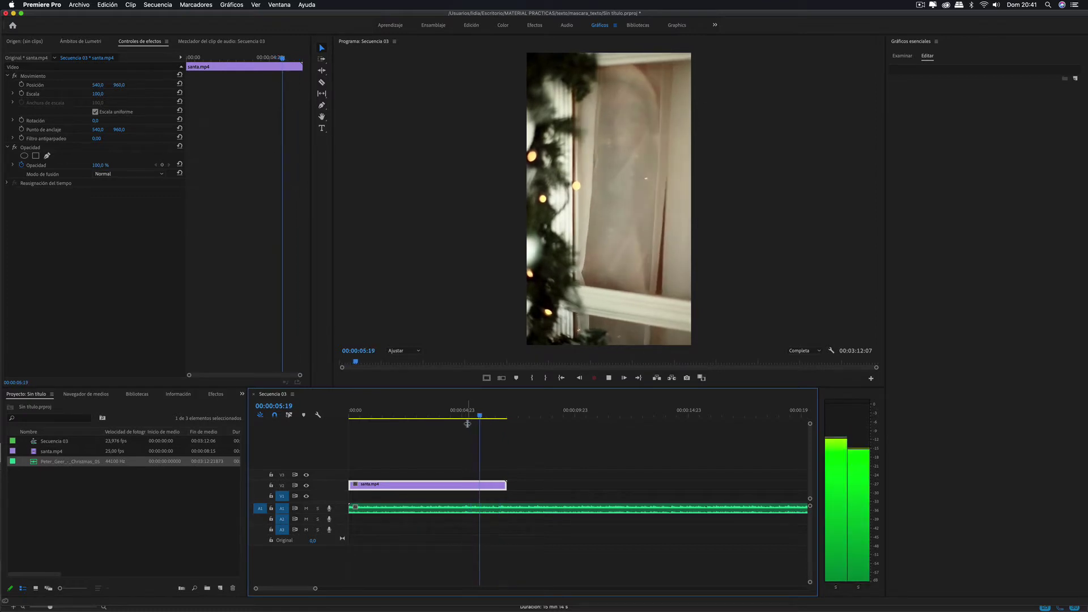
pyautogui.moveTo(486, 423); pyautogui.dragTo(488, 419)
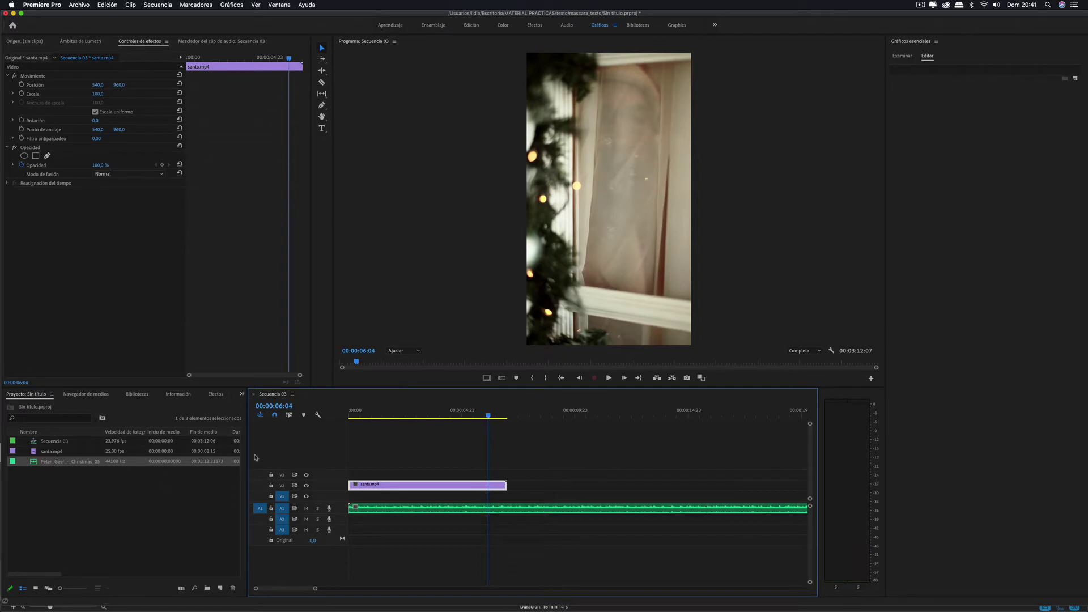
# Step: Split santa.mp4 and the music at 00:00:06:04 and delete both tails
pyautogui.click(321, 82)
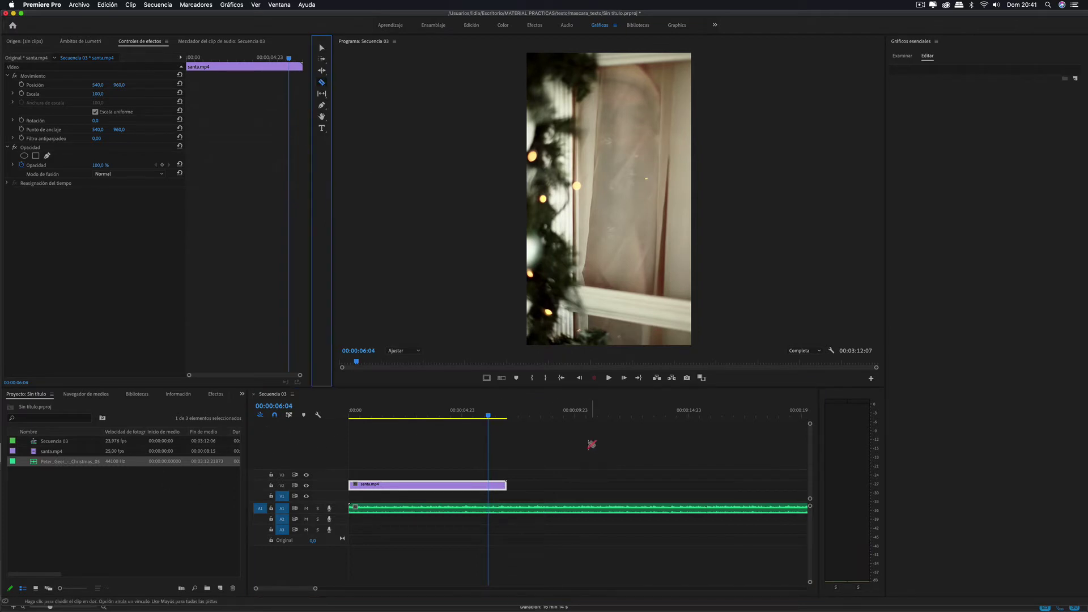
pyautogui.click(492, 485)
pyautogui.click(491, 509)
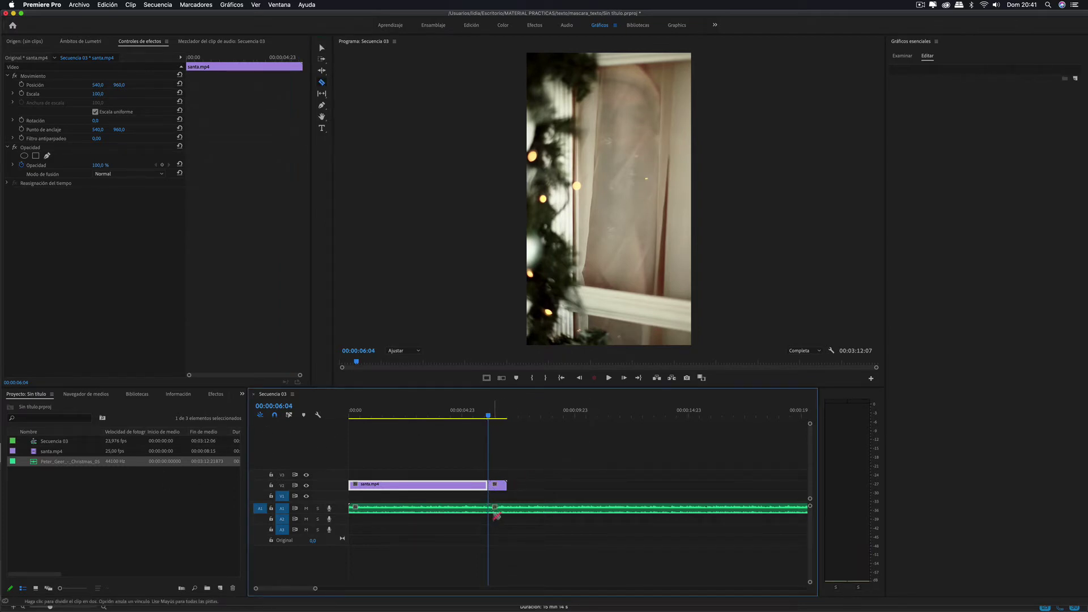
pyautogui.click(322, 49)
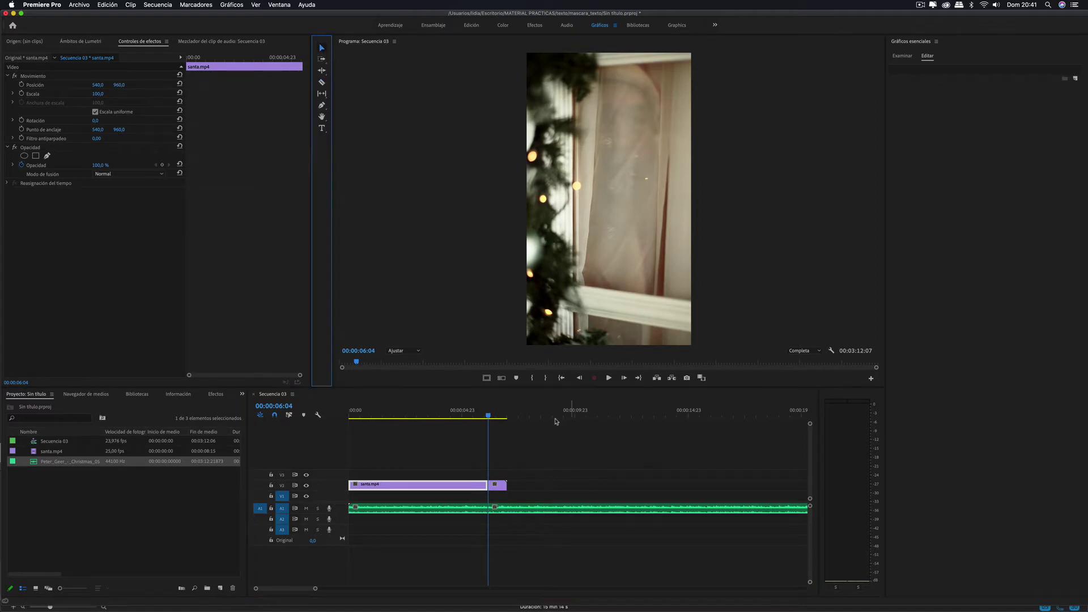
pyautogui.moveTo(498, 472); pyautogui.dragTo(528, 529)
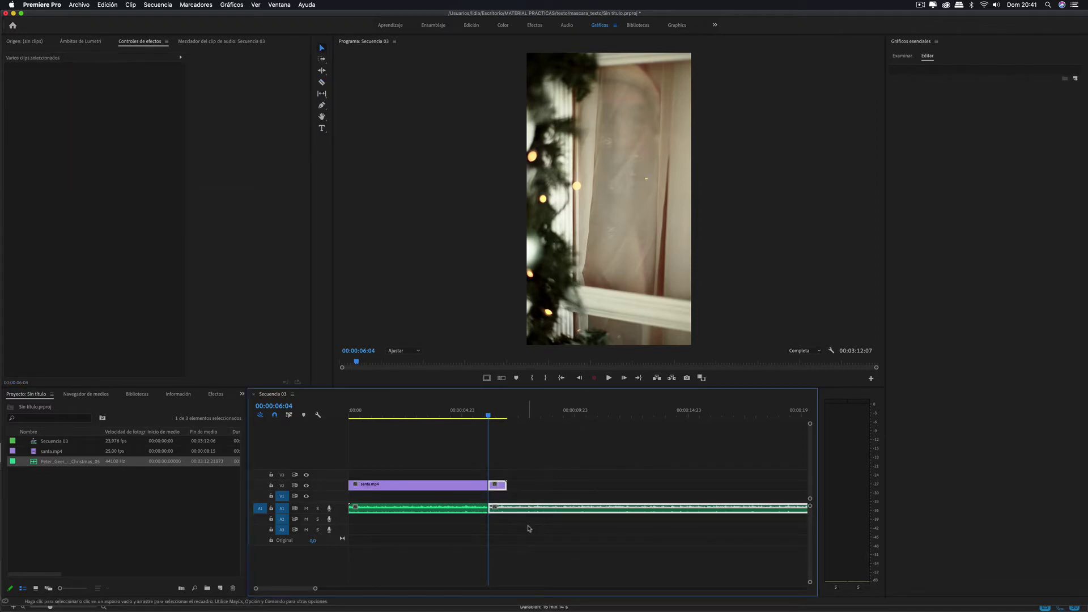
pyautogui.press('Delete')
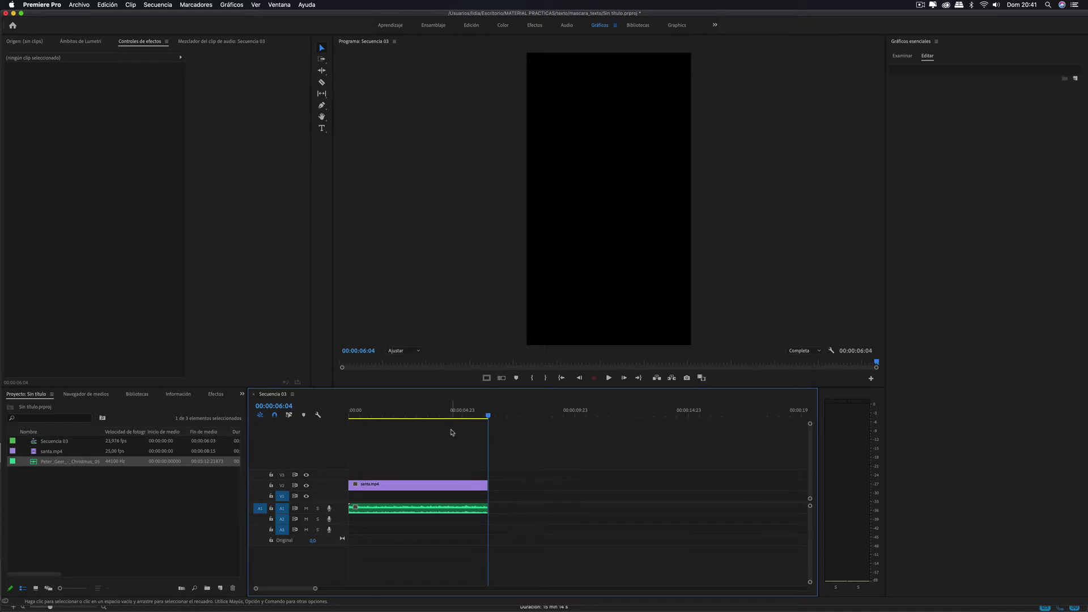
# Step: Play the sequence from the start and move santa.mp4 down to track V1
pyautogui.press('space')
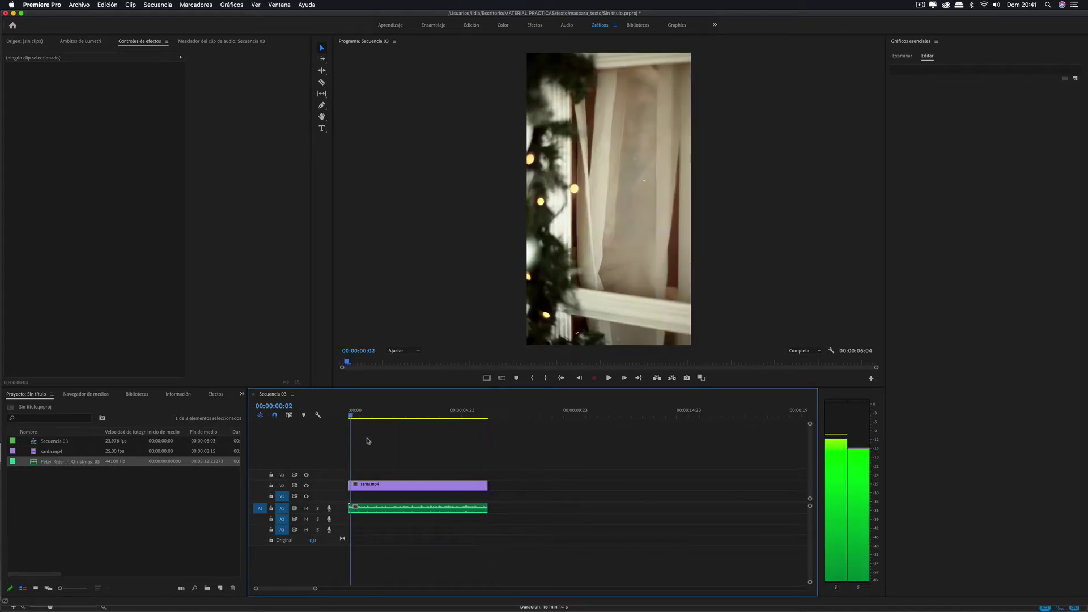
pyautogui.press('space')
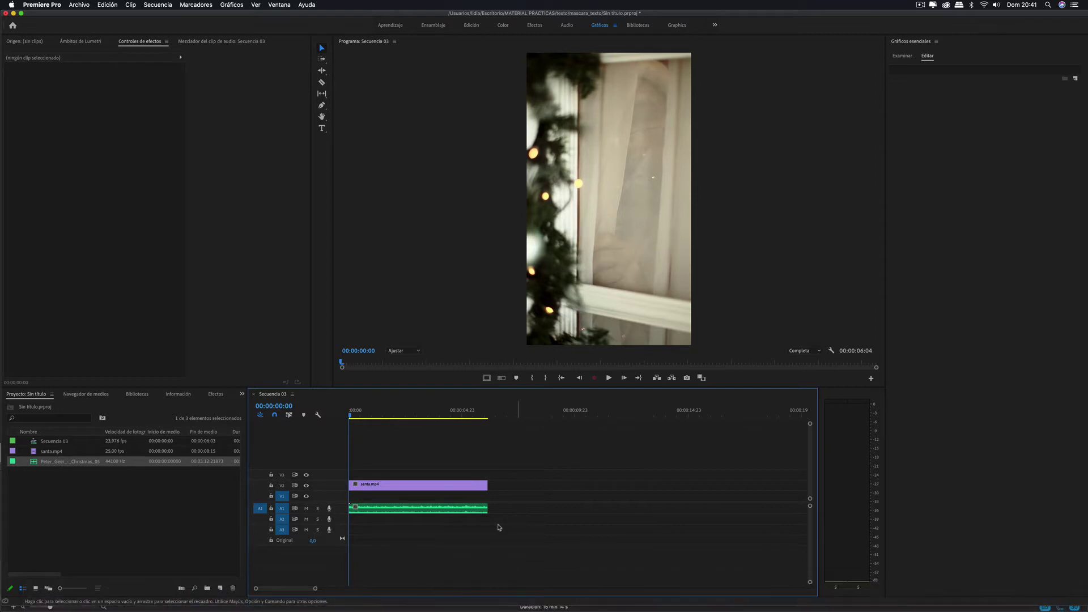
pyautogui.moveTo(412, 487); pyautogui.dragTo(415, 498)
pyautogui.moveTo(423, 512); pyautogui.dragTo(422, 523)
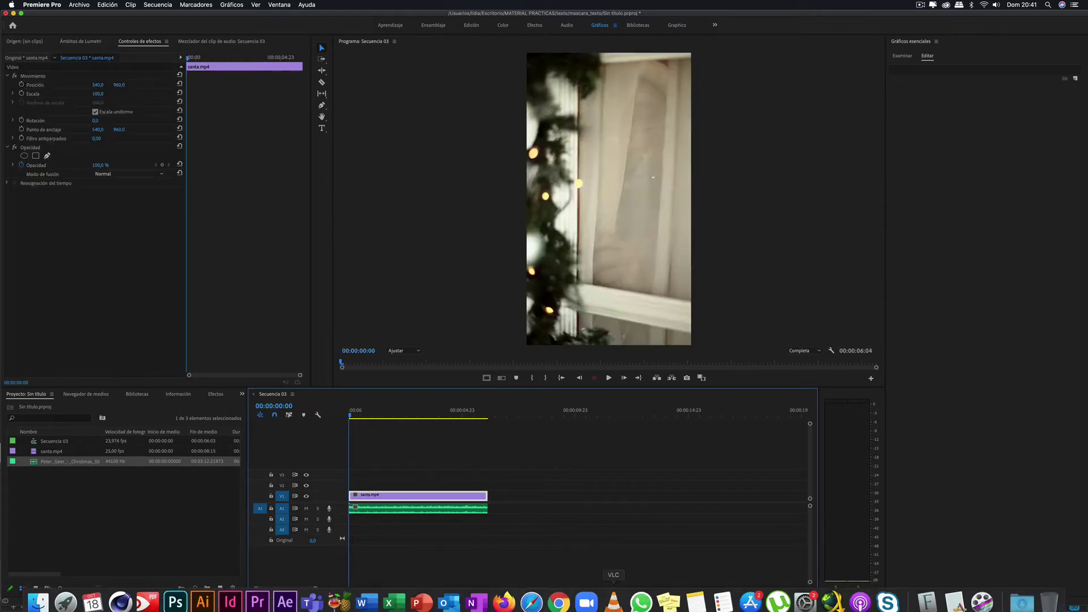
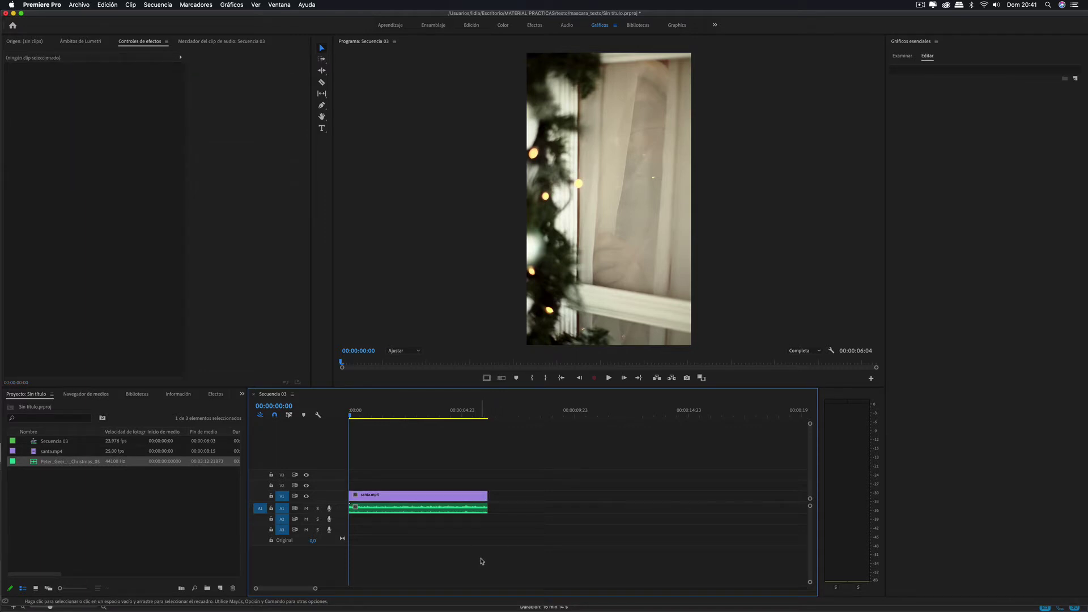
# Step: Add a new graphic with a 'Coming' text layer in the middle of the frame
pyautogui.click(358, 170)
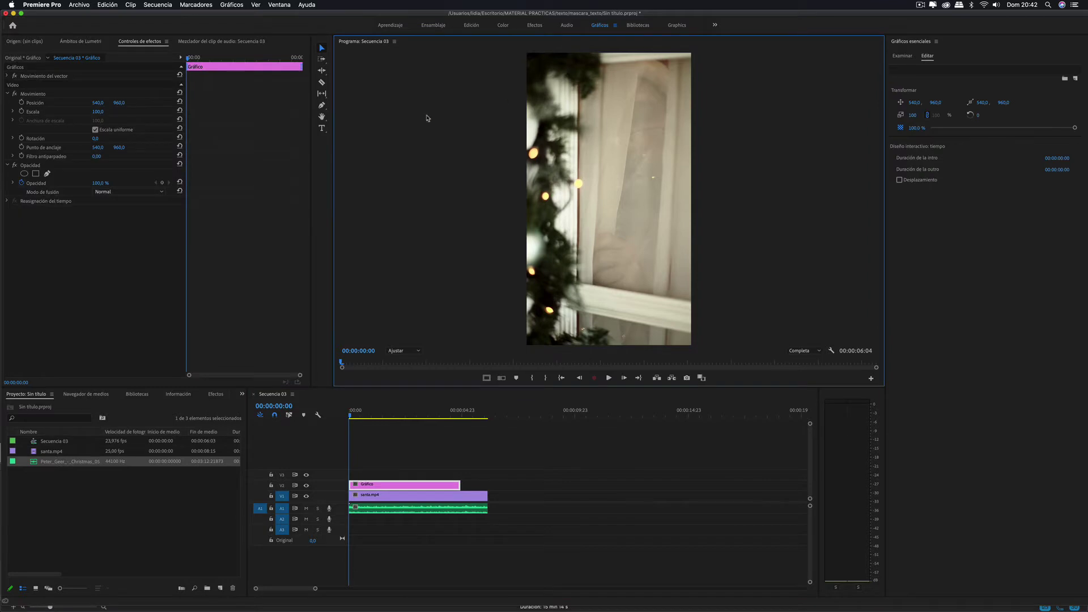
pyautogui.click(323, 129)
pyautogui.click(547, 205)
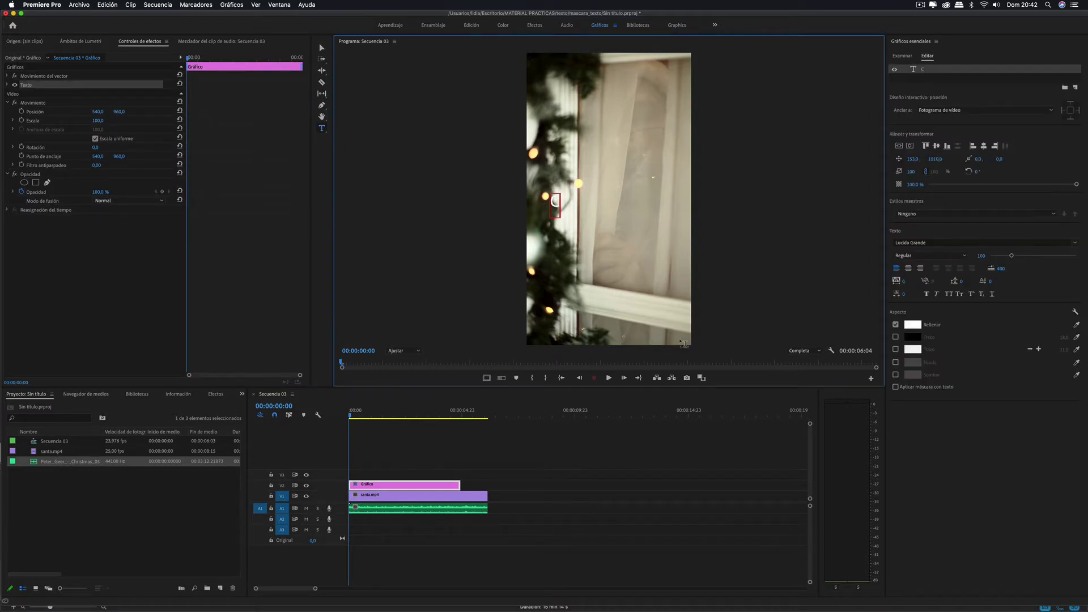
pyautogui.write('oming')
pyautogui.click(322, 48)
pyautogui.click(506, 287)
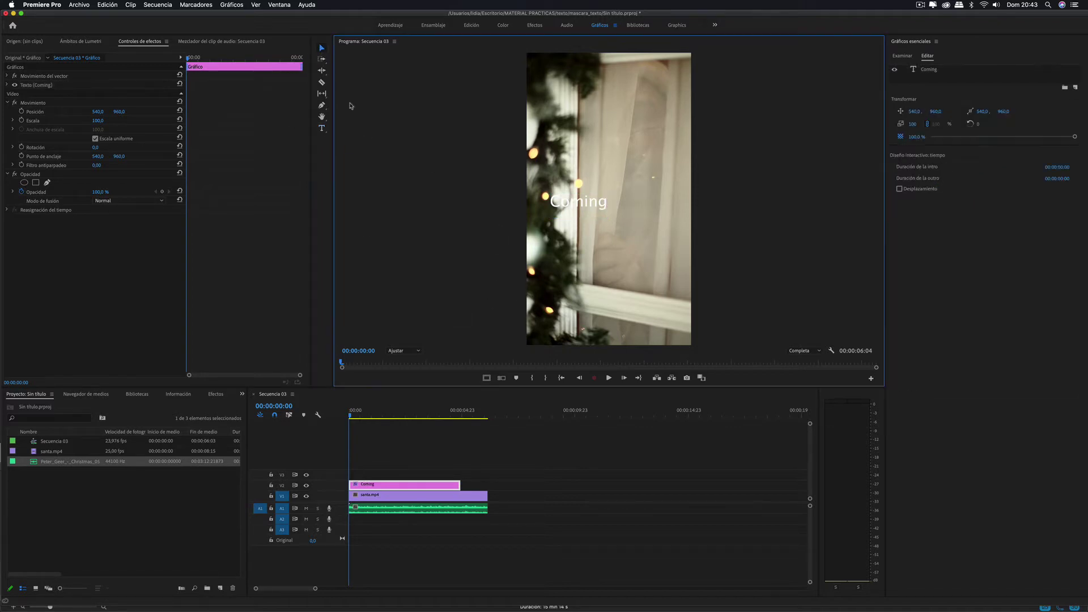
# Step: Add a second text layer reading 'Soon' below Coming
pyautogui.click(322, 128)
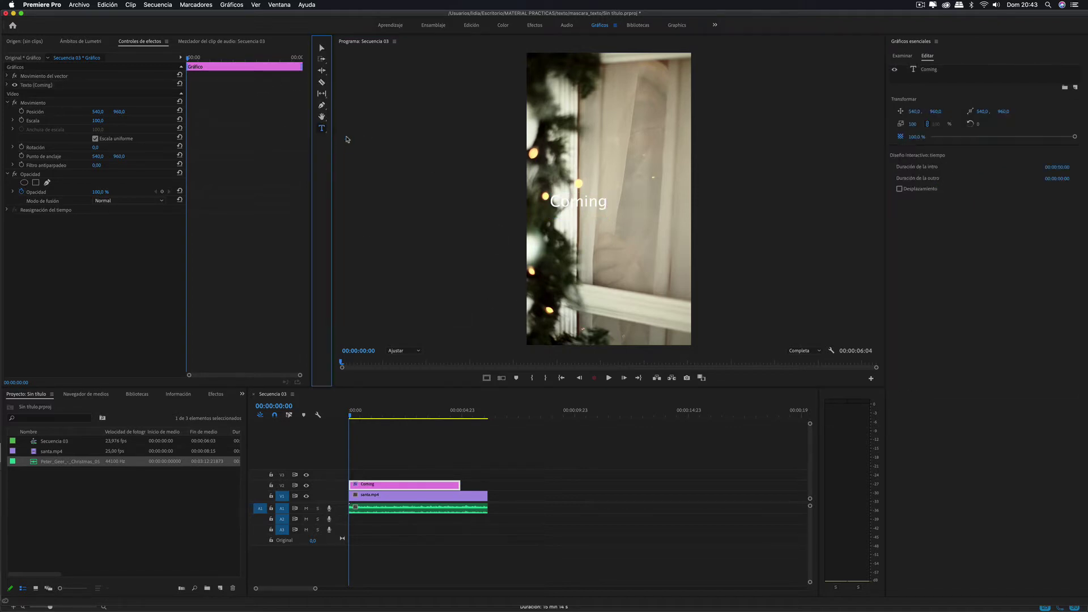
pyautogui.click(557, 238)
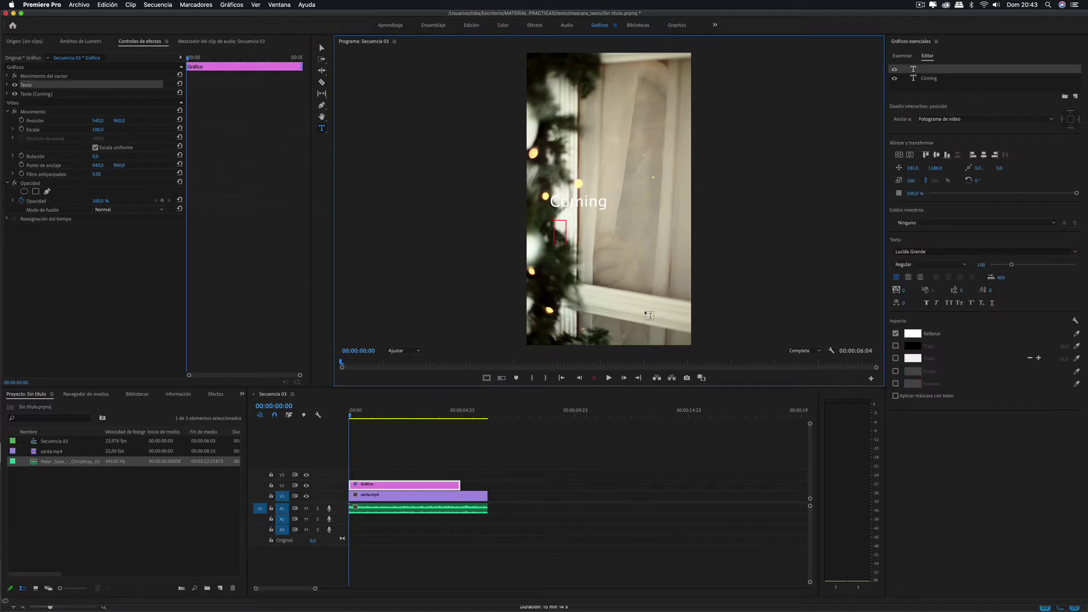
pyautogui.write('Soon')
pyautogui.click(321, 49)
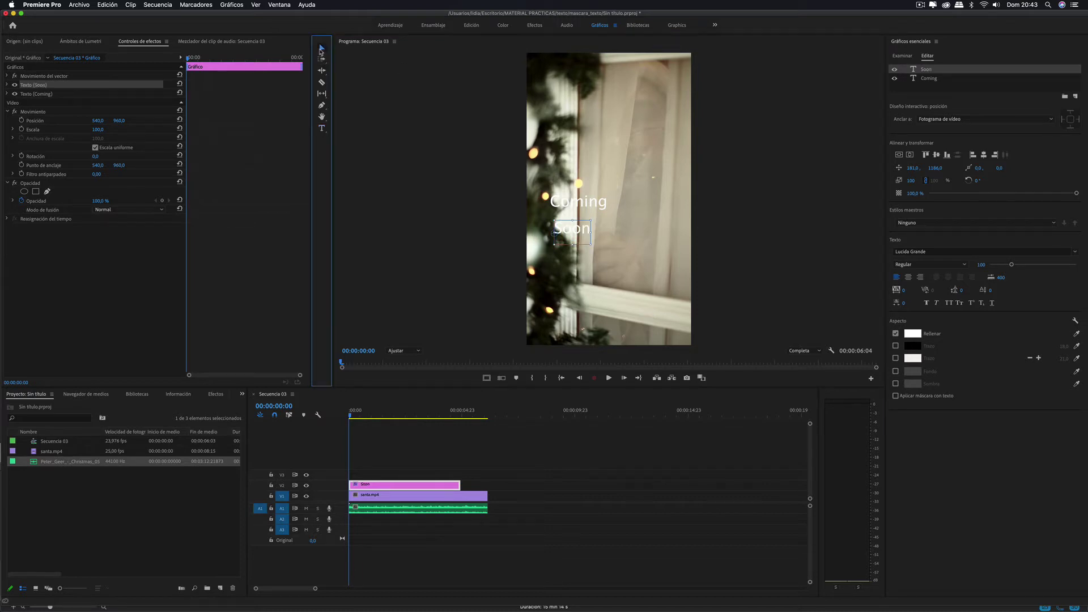
pyautogui.click(581, 213)
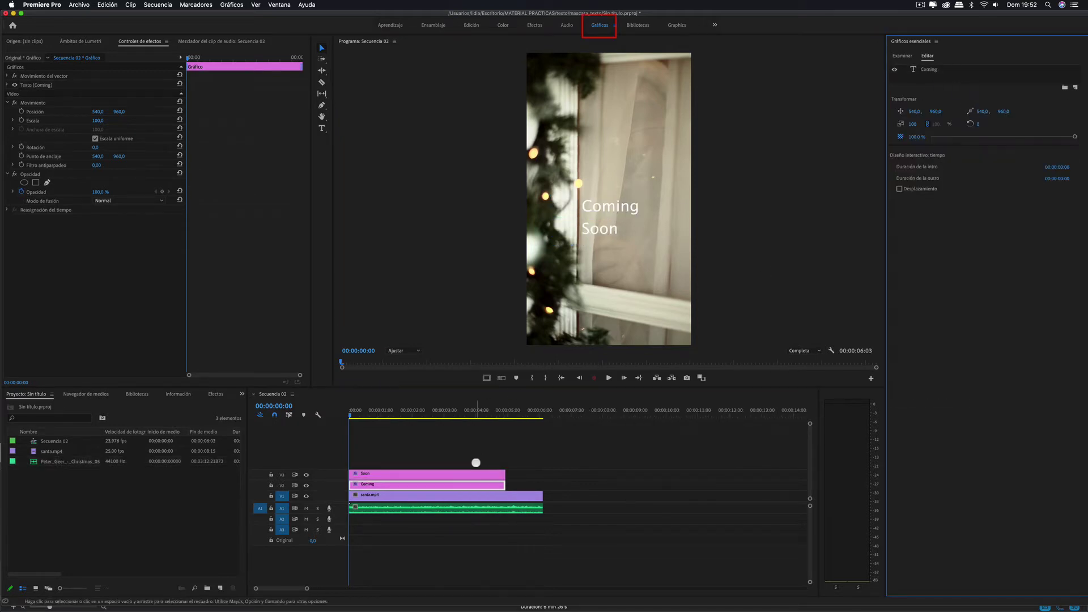
# Step: Select the Coming text layer in Essential Graphics and browse the font list
pyautogui.click(529, 488)
pyautogui.click(488, 483)
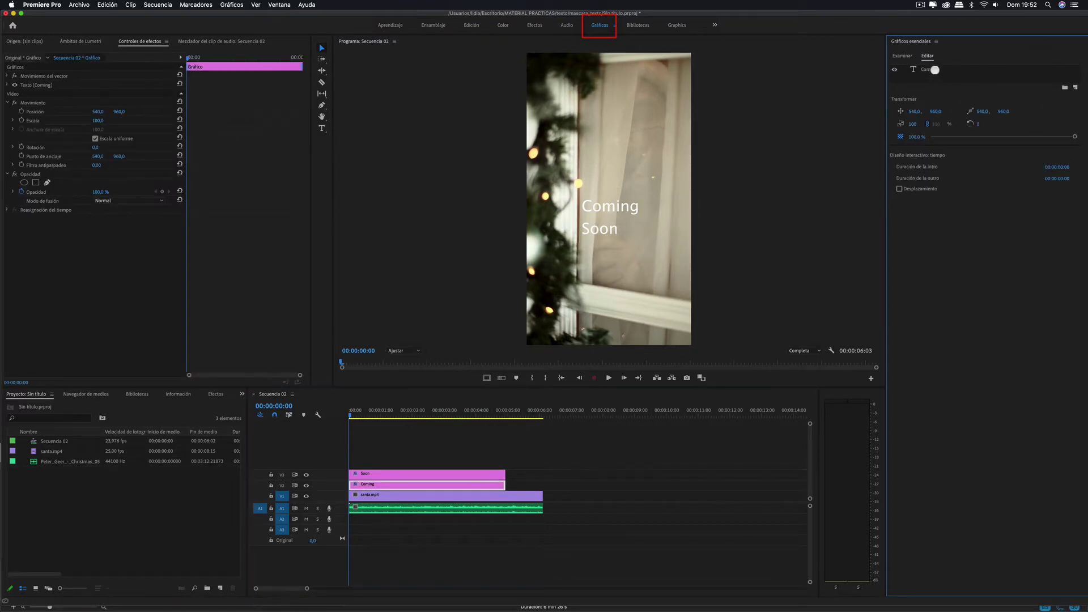
pyautogui.click(933, 70)
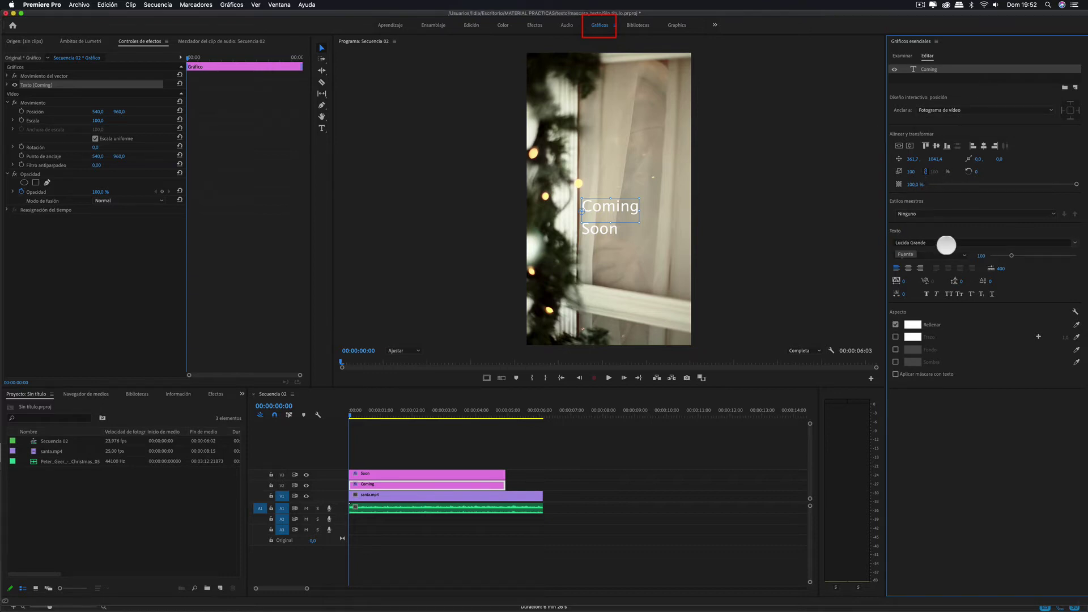
pyautogui.click(1075, 243)
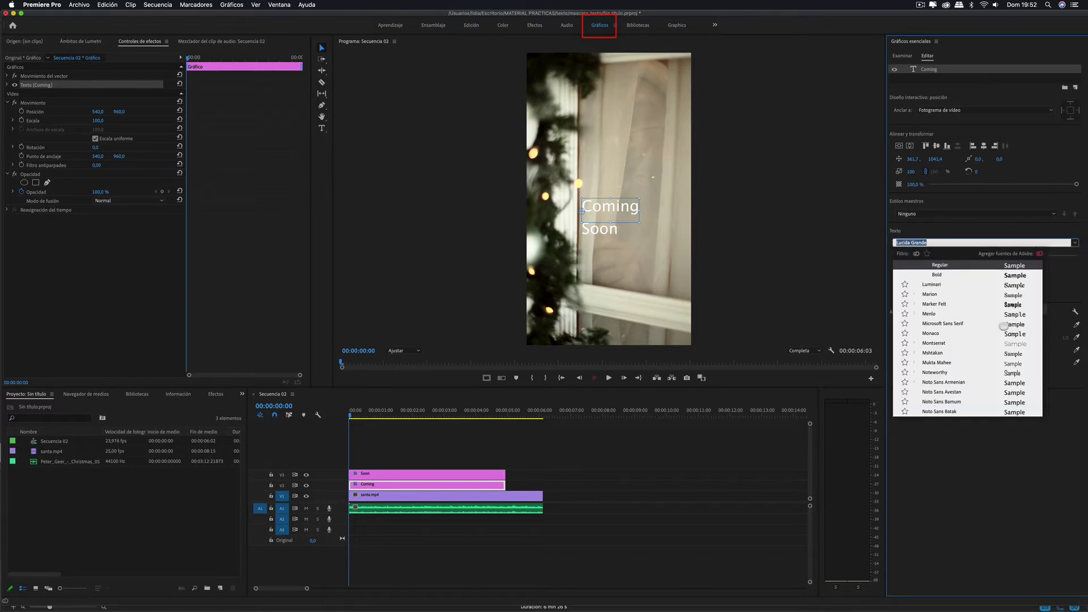
pyautogui.scroll(-5, 1004, 327)
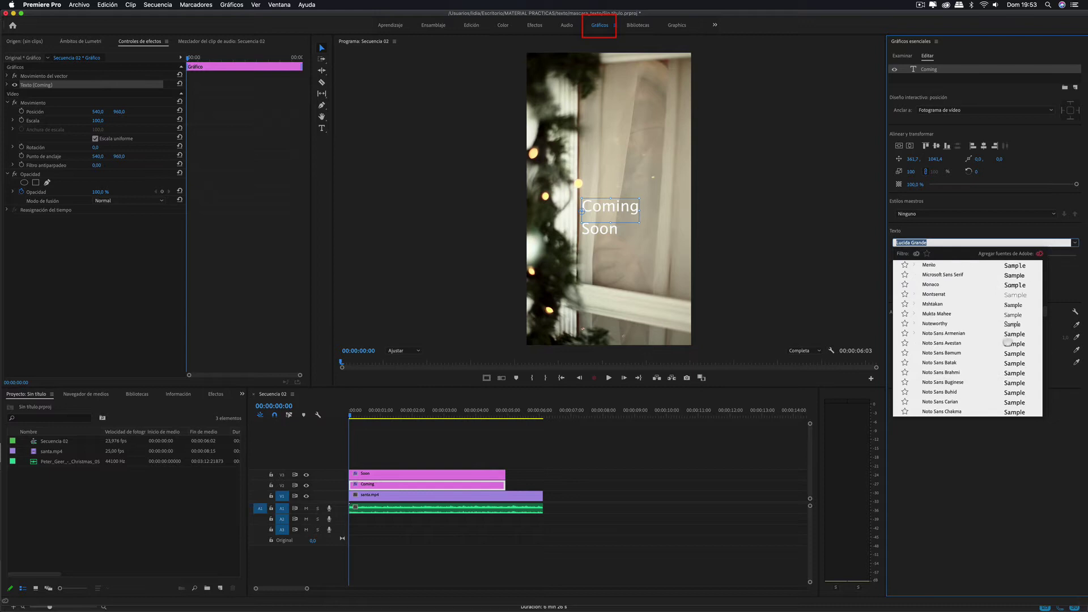
pyautogui.scroll(3, 1002, 337)
pyautogui.scroll(-3, 1002, 337)
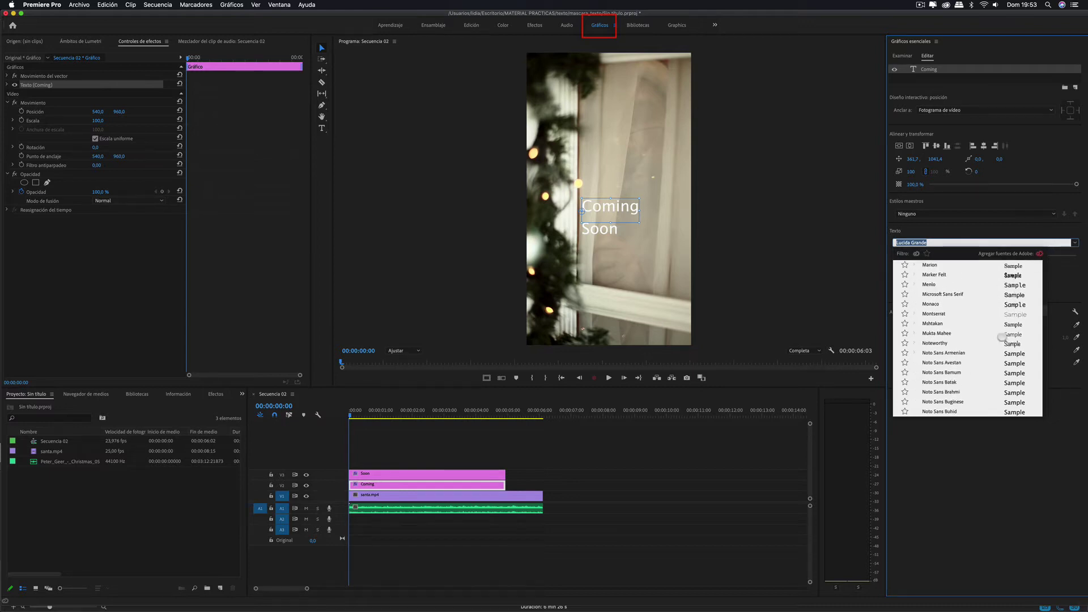
pyautogui.scroll(1, 1002, 337)
pyautogui.scroll(-3, 1002, 338)
pyautogui.scroll(-3, 1002, 337)
pyautogui.scroll(-3, 1002, 337)
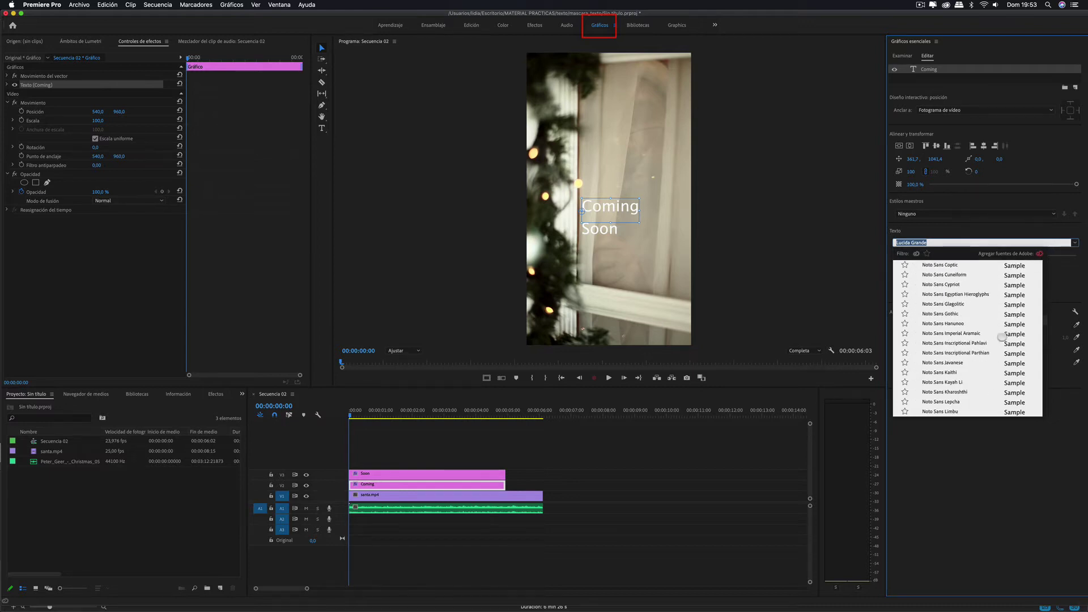
pyautogui.scroll(-3, 1002, 338)
pyautogui.scroll(-5, 1002, 338)
pyautogui.scroll(-5, 1002, 337)
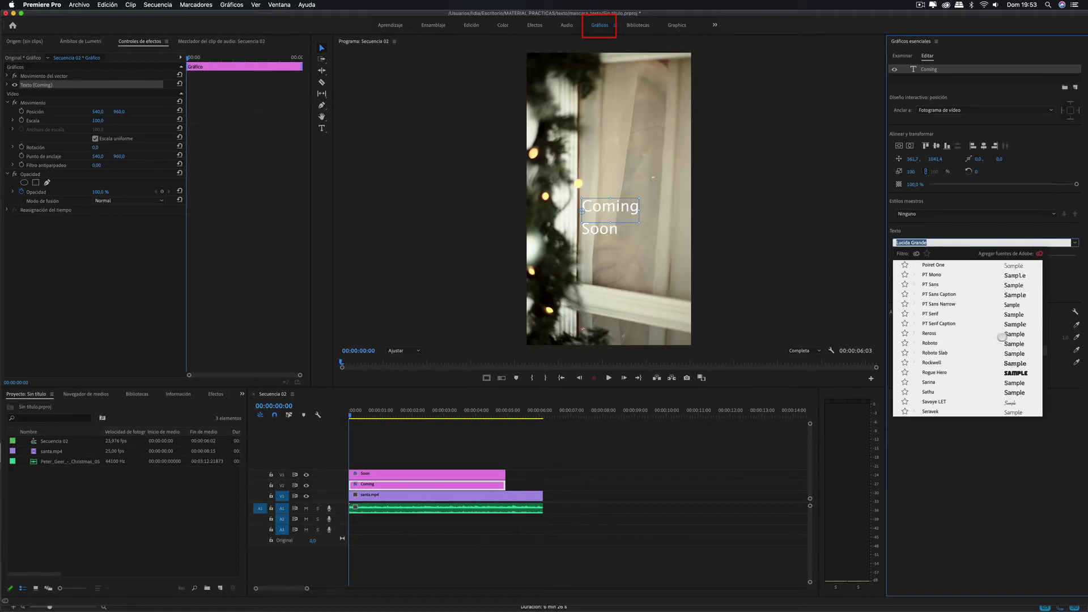
pyautogui.scroll(-1, 1002, 337)
pyautogui.scroll(10, 1002, 337)
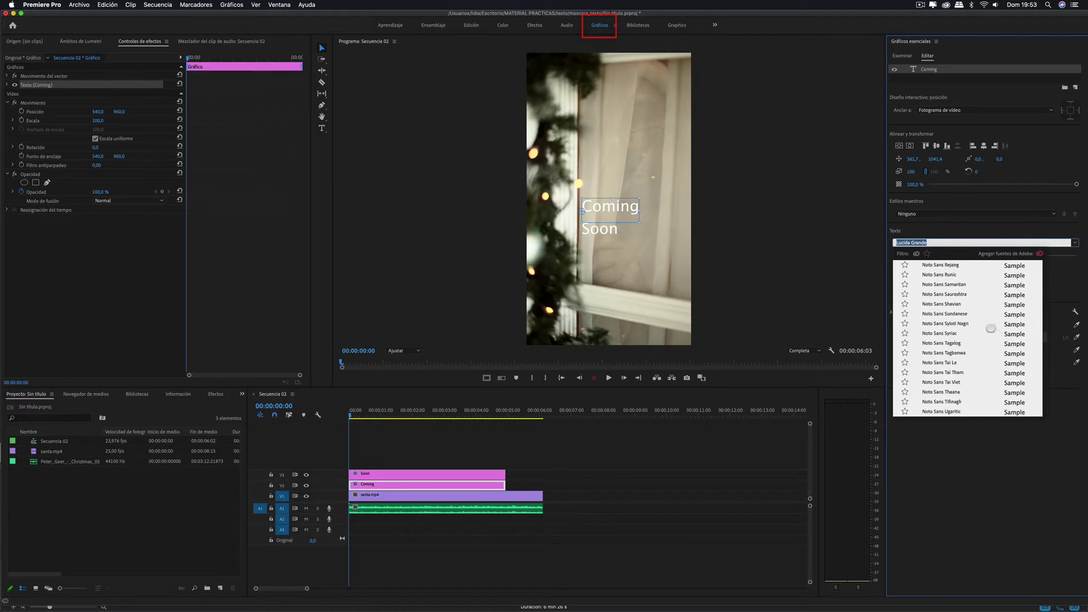
# Step: Search 'ama' and apply the Amarillo font to Coming
pyautogui.write('ama')
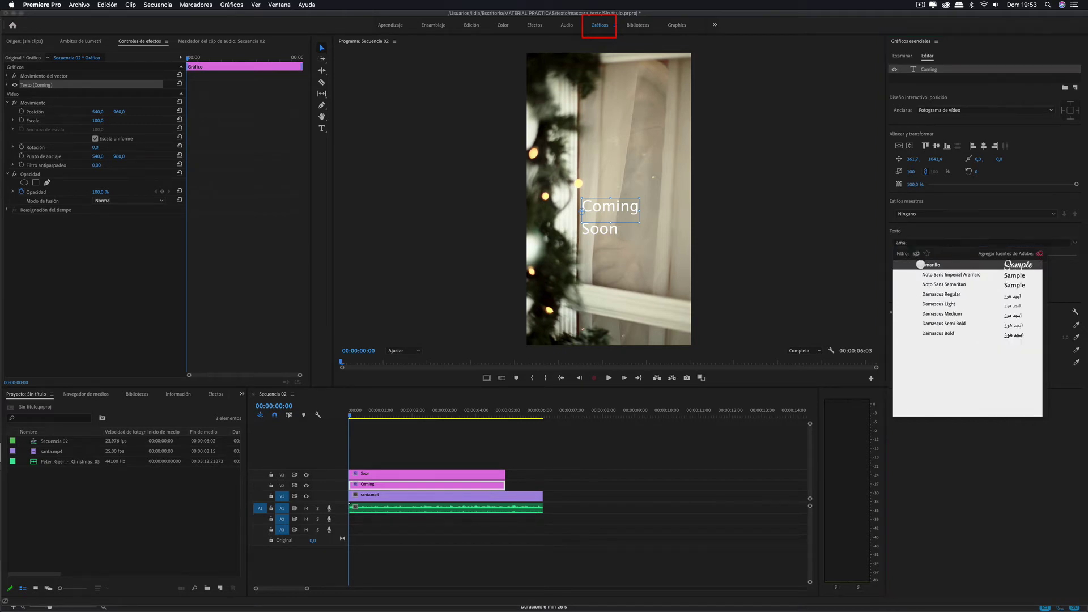
pyautogui.click(918, 265)
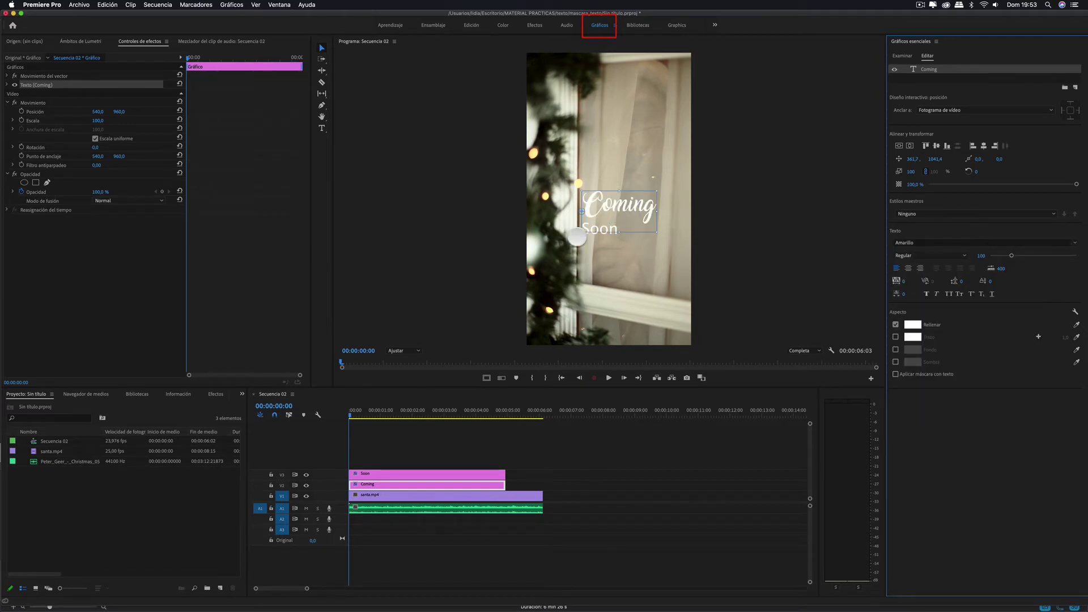
pyautogui.click(388, 474)
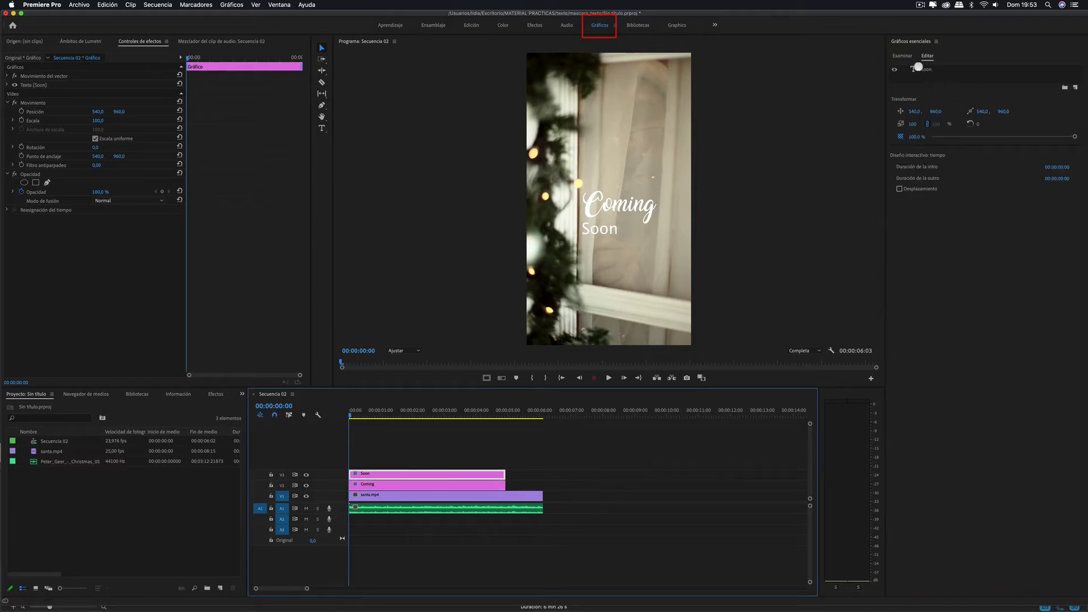
# Step: Apply Amarillo to the Soon layer and drag it slightly down and right
pyautogui.click(937, 70)
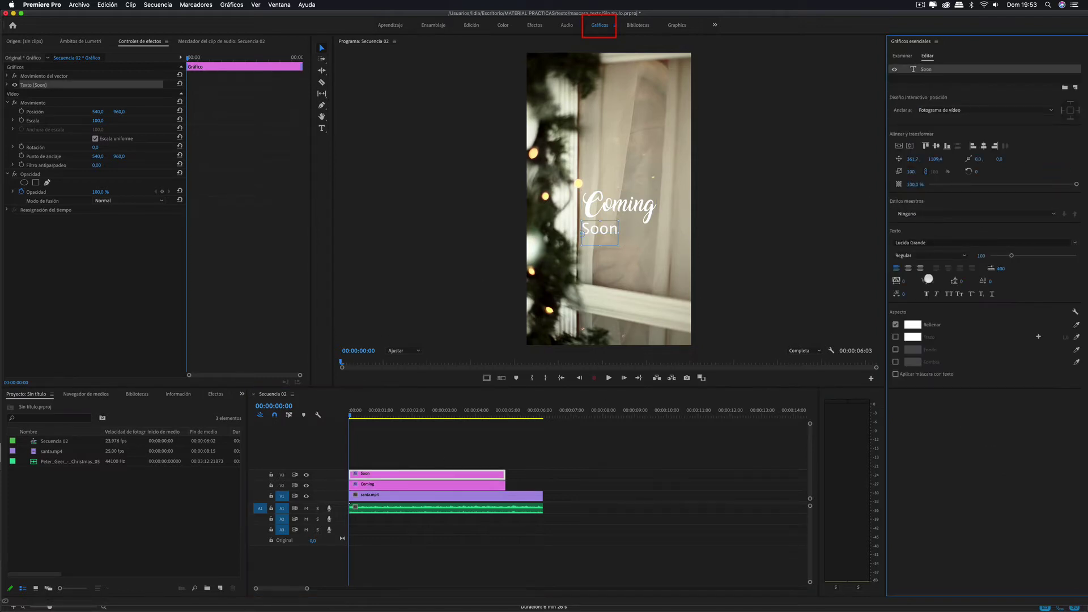
pyautogui.click(940, 244)
pyautogui.write('a')
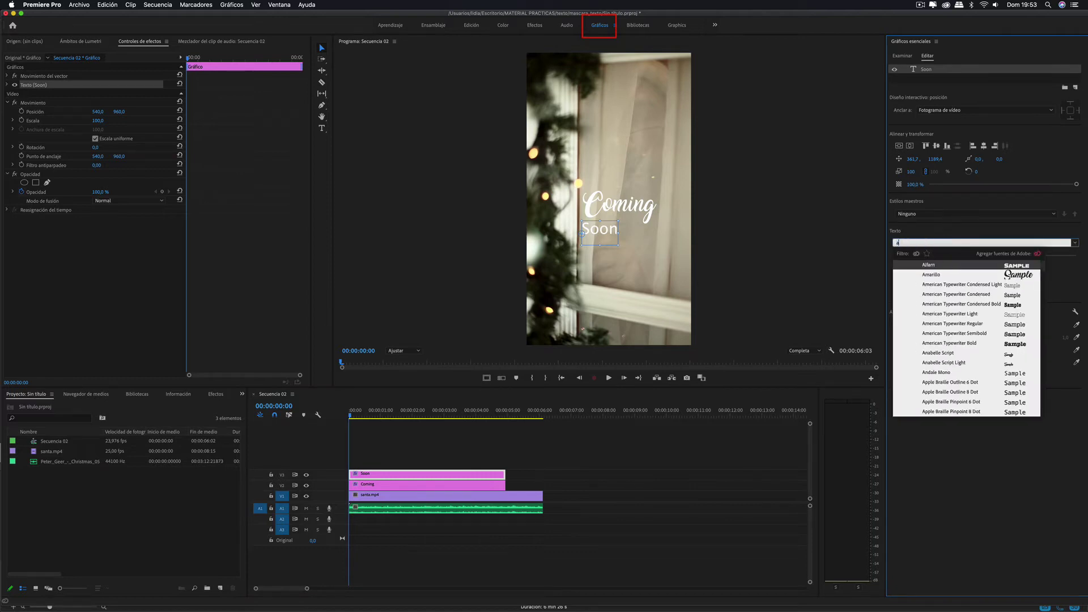
pyautogui.write('ma')
pyautogui.click(962, 264)
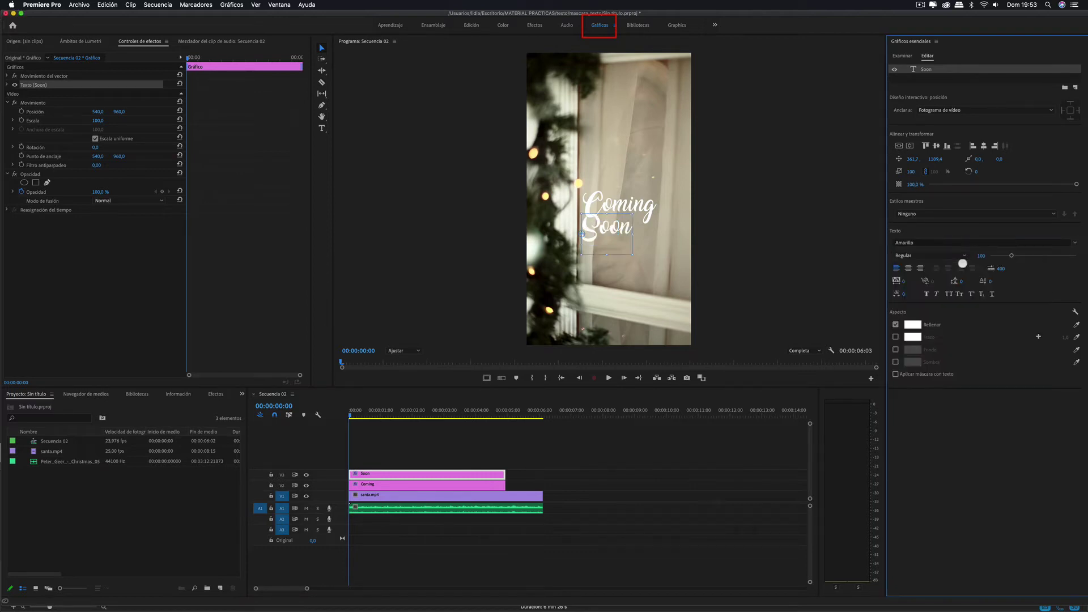
pyautogui.moveTo(599, 211); pyautogui.dragTo(625, 237)
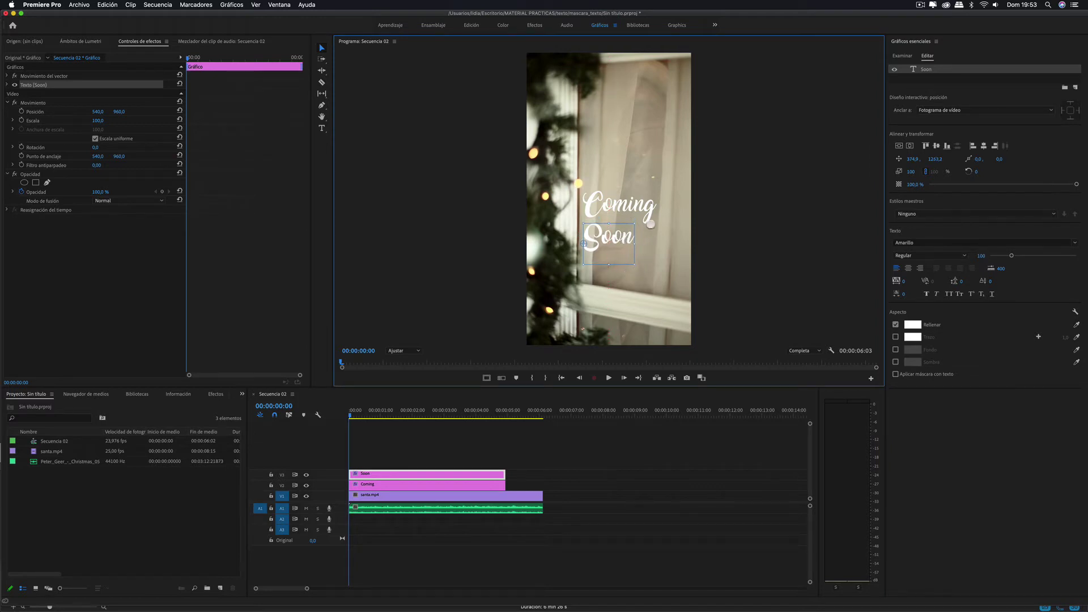
pyautogui.click(617, 206)
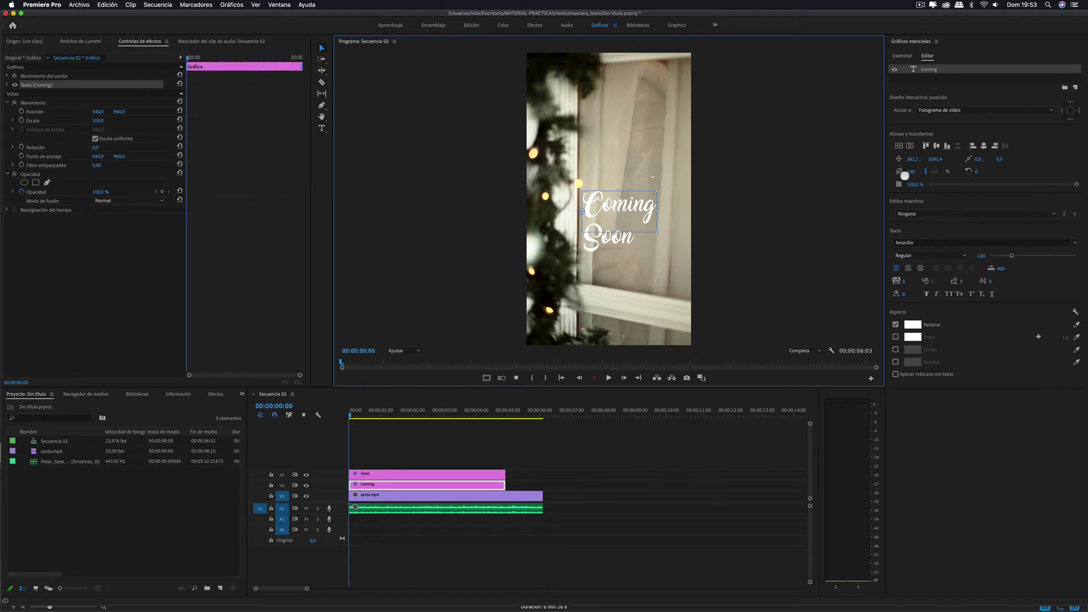
# Step: Set the Coming title's scale to 119
pyautogui.click(909, 173)
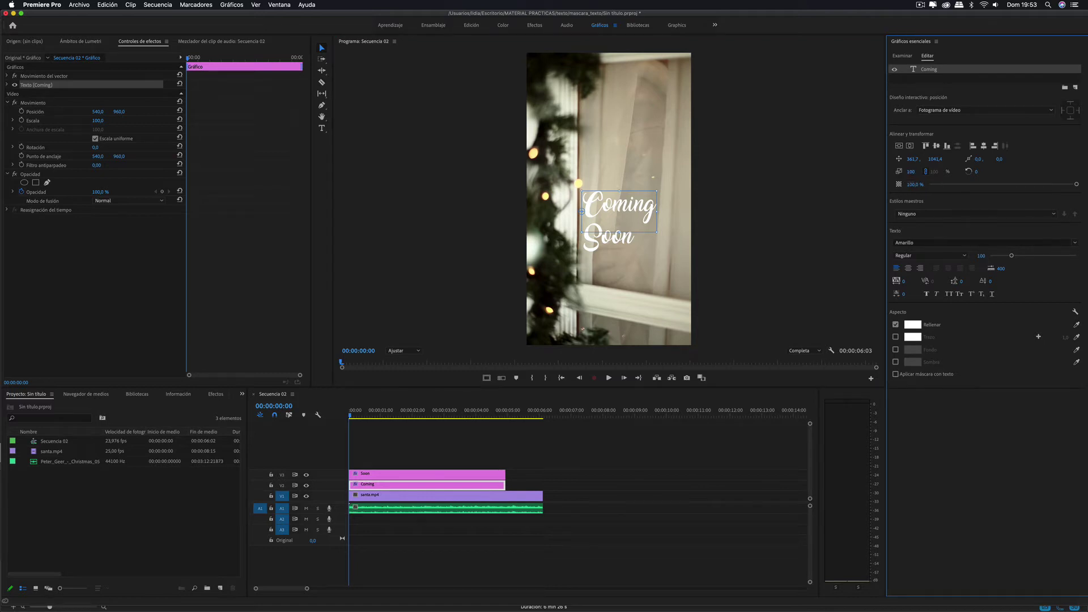
pyautogui.write('117')
pyautogui.press('Return')
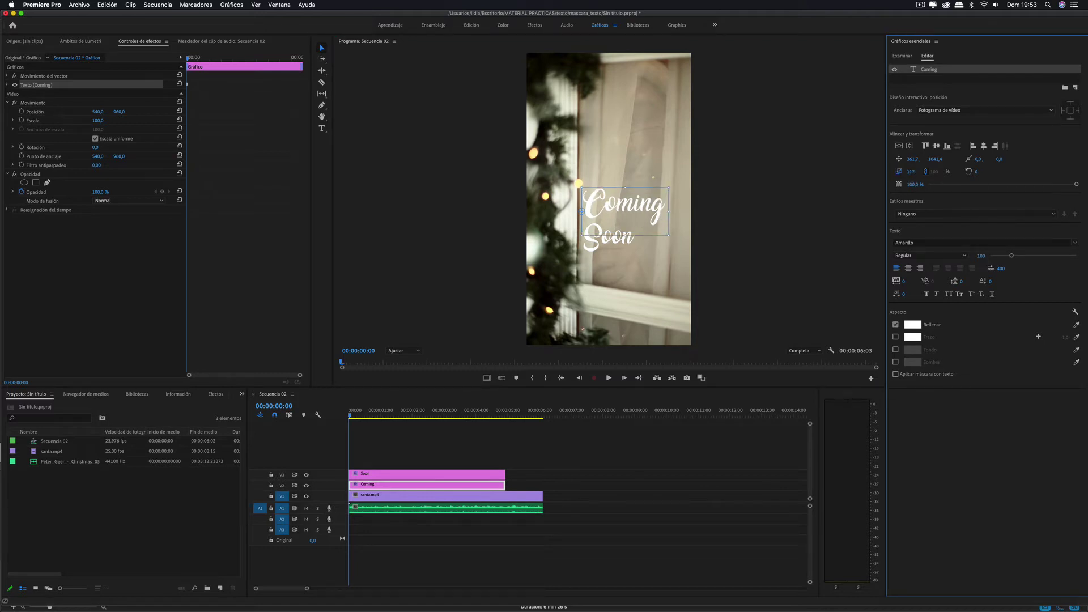
pyautogui.press('Up')
pyautogui.press('Up')
pyautogui.press('Up')
pyautogui.press('Down')
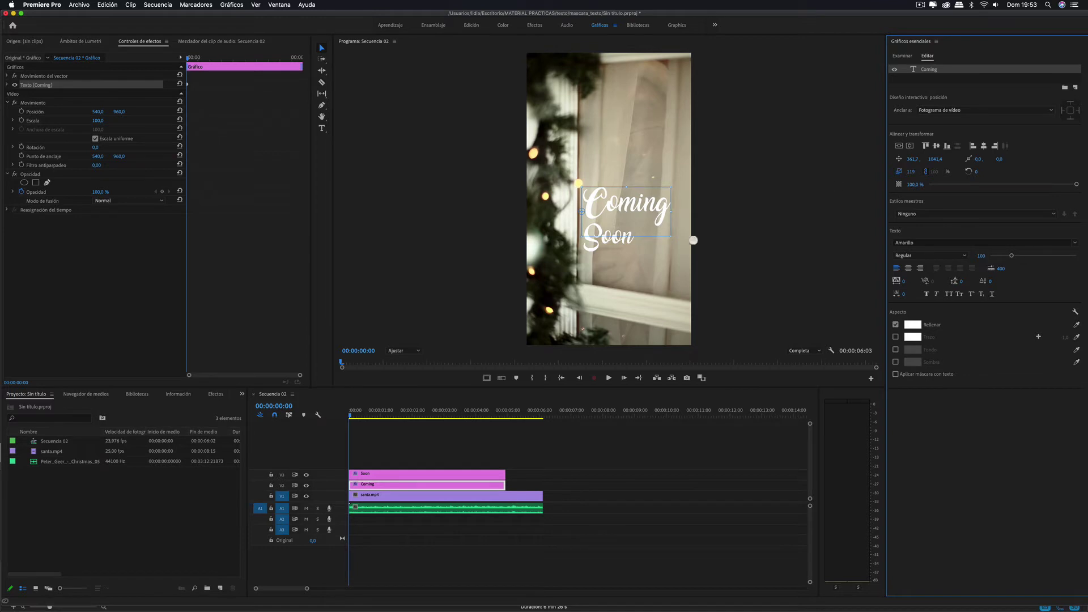
# Step: Scale Soon to about 150, fit it beneath Coming, and select both title clips
pyautogui.click(603, 239)
pyautogui.moveTo(911, 171); pyautogui.dragTo(940, 171)
pyautogui.moveTo(633, 238); pyautogui.dragTo(633, 247)
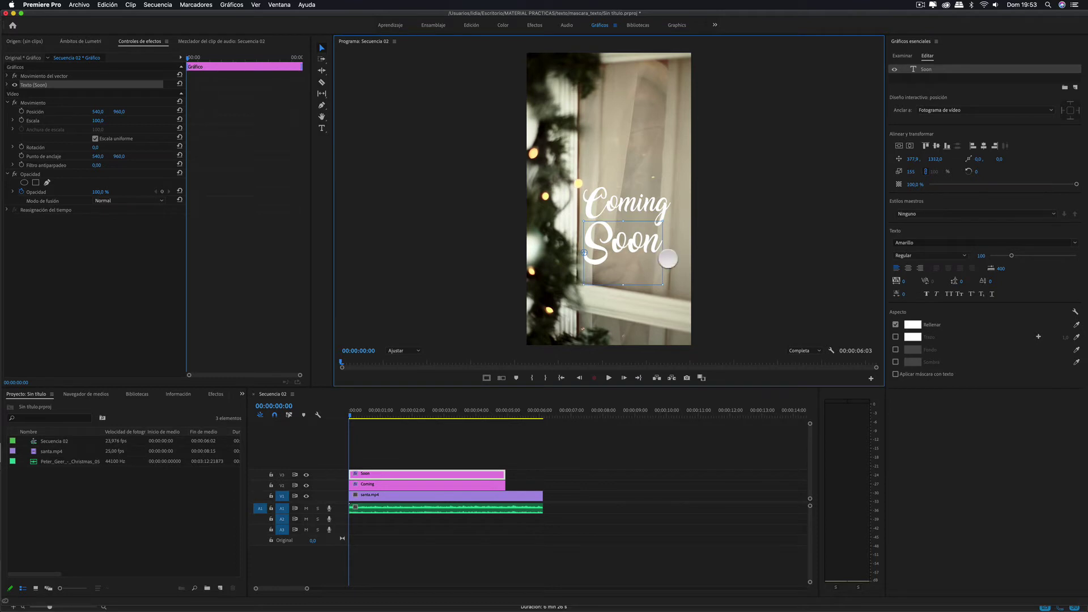
pyautogui.moveTo(660, 287); pyautogui.dragTo(656, 283)
pyautogui.moveTo(631, 247); pyautogui.dragTo(631, 245)
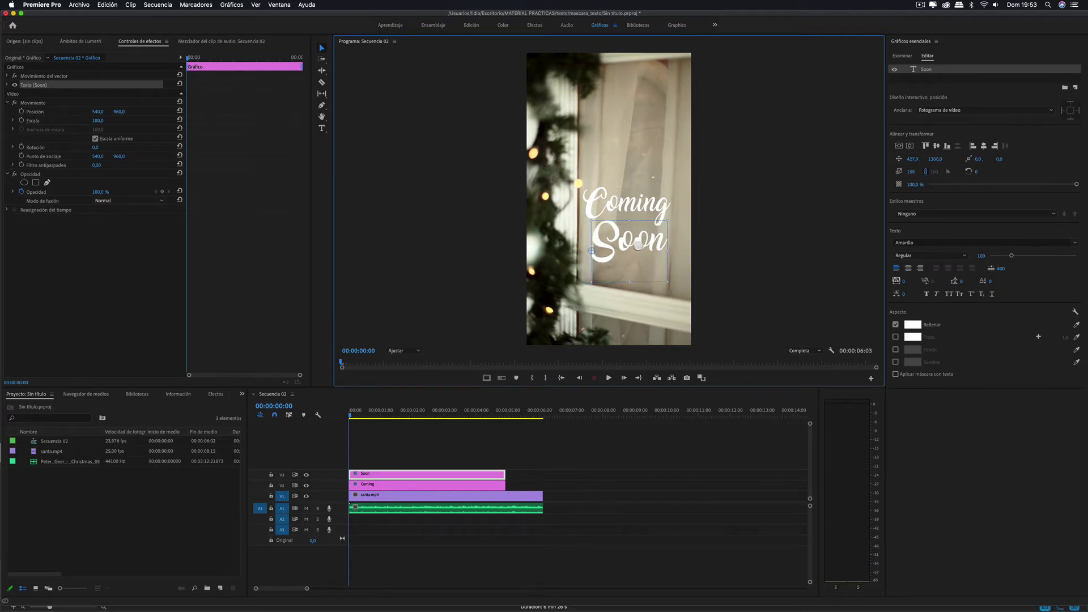
pyautogui.click(640, 205)
pyautogui.moveTo(639, 205); pyautogui.dragTo(639, 220)
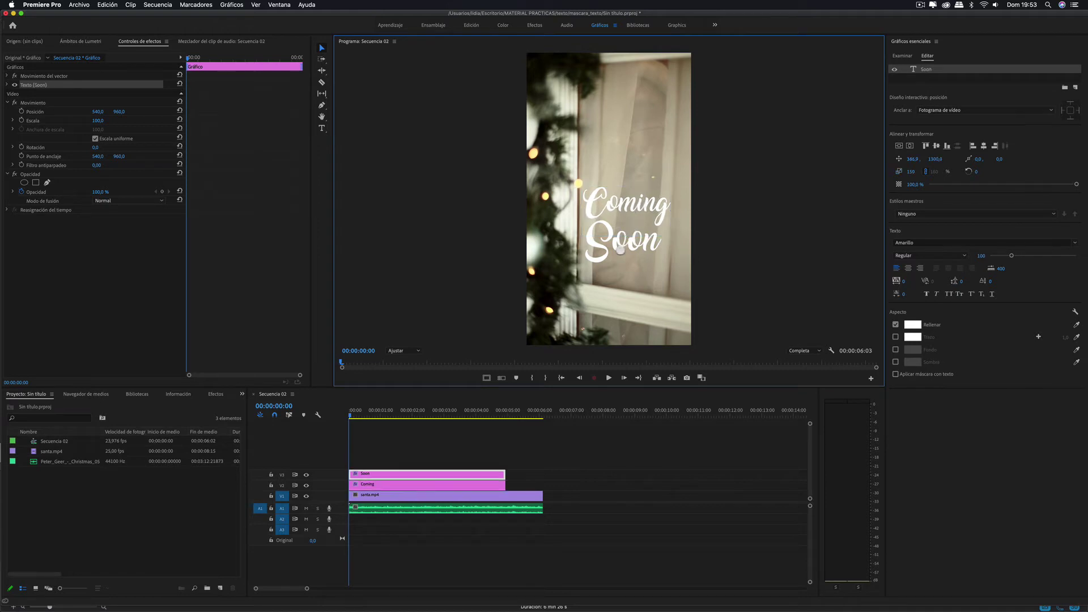
pyautogui.click(638, 207)
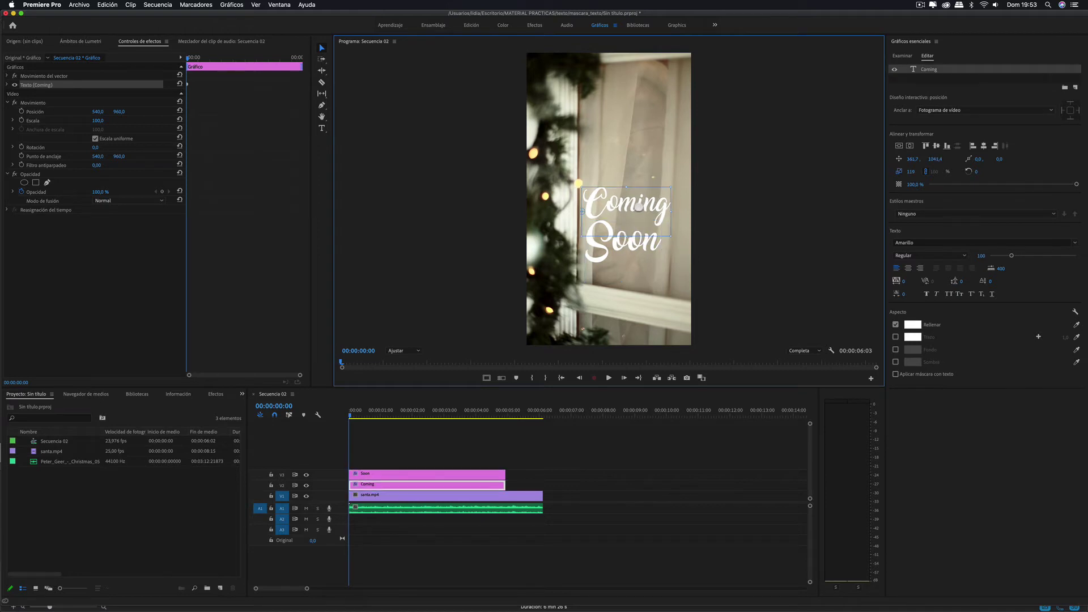
pyautogui.keyDown('shift'); pyautogui.click(423, 475); pyautogui.keyUp('shift')
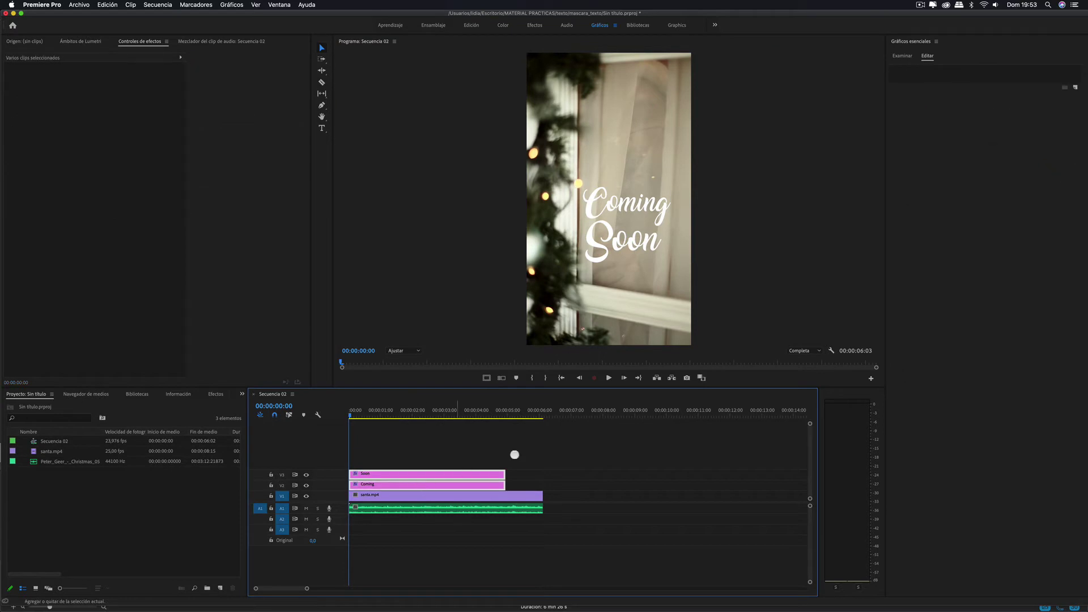
# Step: Rotate the Soon title to -2° and shift it slightly right and down
pyautogui.click(641, 212)
pyautogui.click(620, 238)
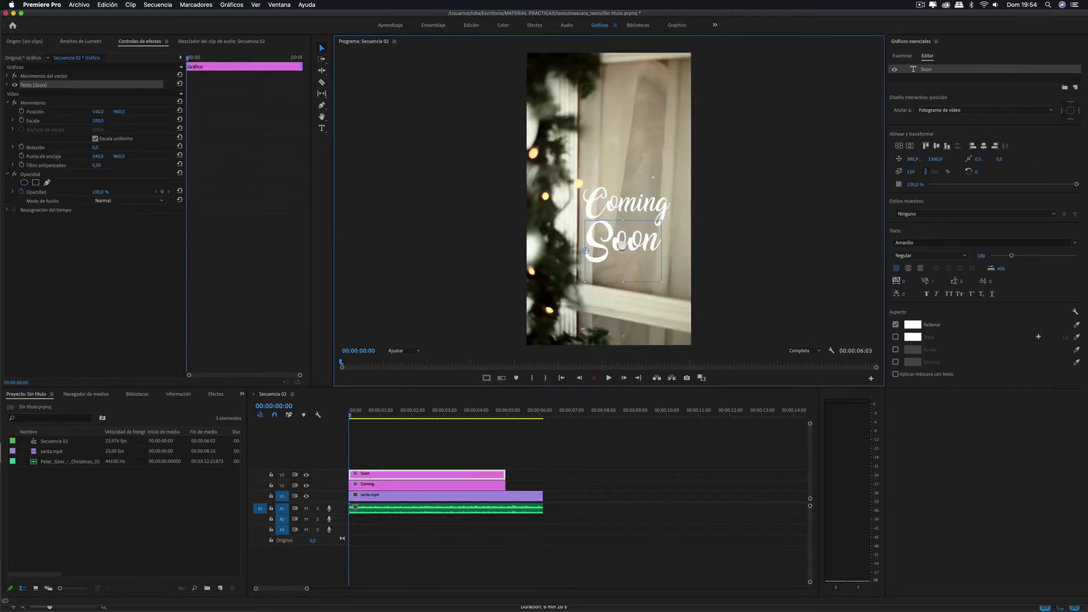
pyautogui.keyDown('shift'); pyautogui.click(444, 483); pyautogui.keyUp('shift')
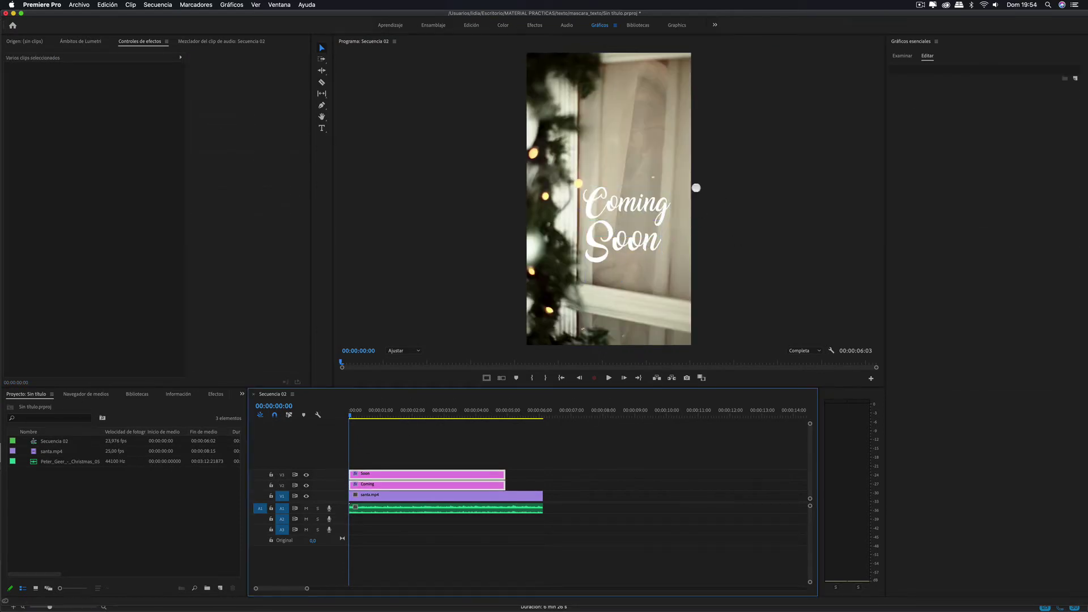
pyautogui.click(648, 208)
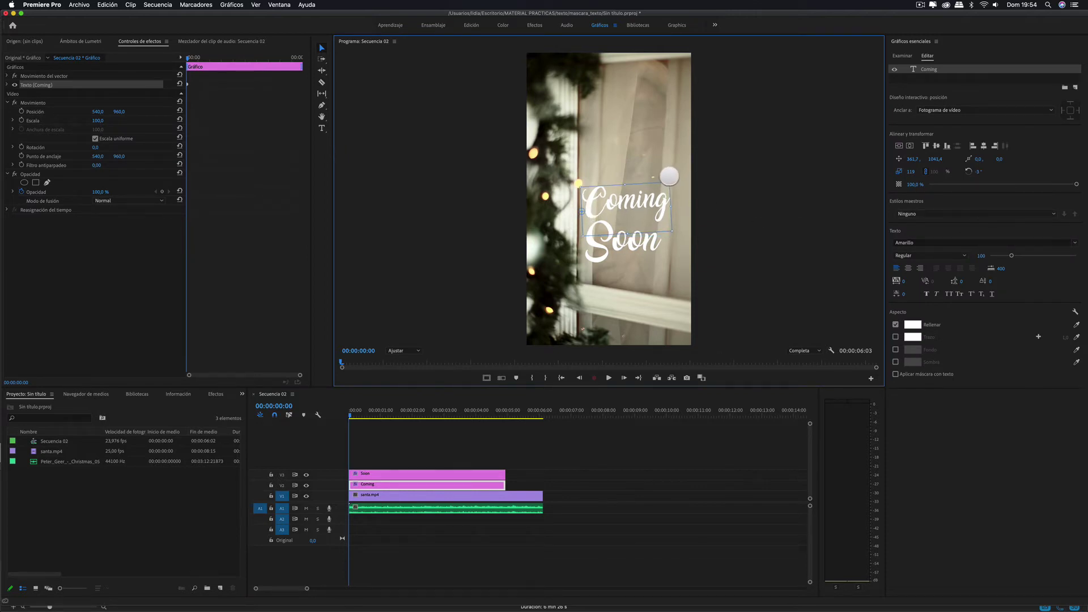
pyautogui.click(635, 242)
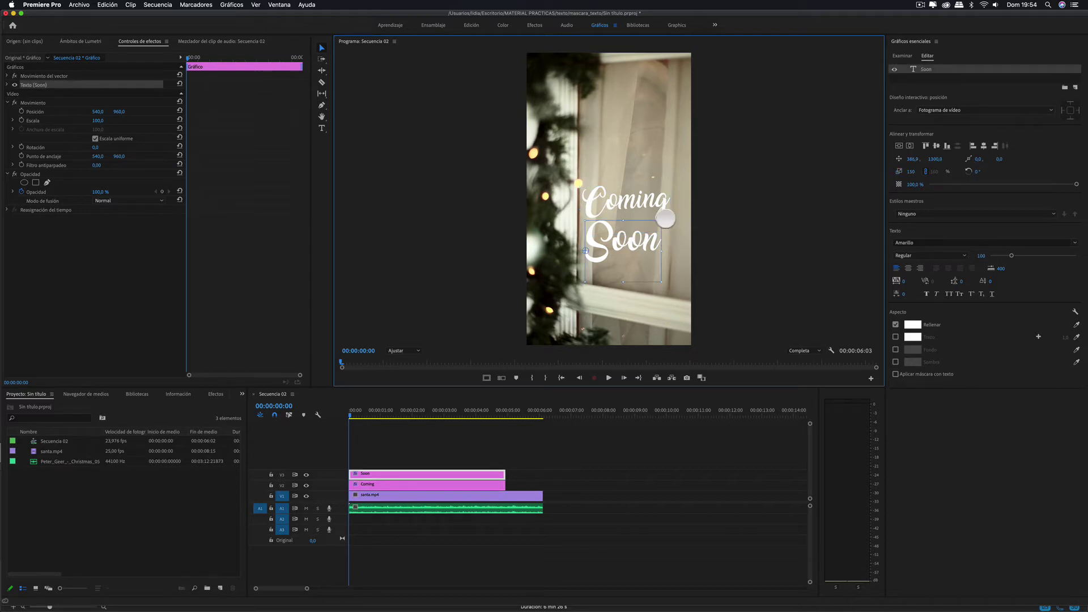
pyautogui.moveTo(669, 217); pyautogui.dragTo(664, 211)
pyautogui.moveTo(620, 244); pyautogui.dragTo(626, 245)
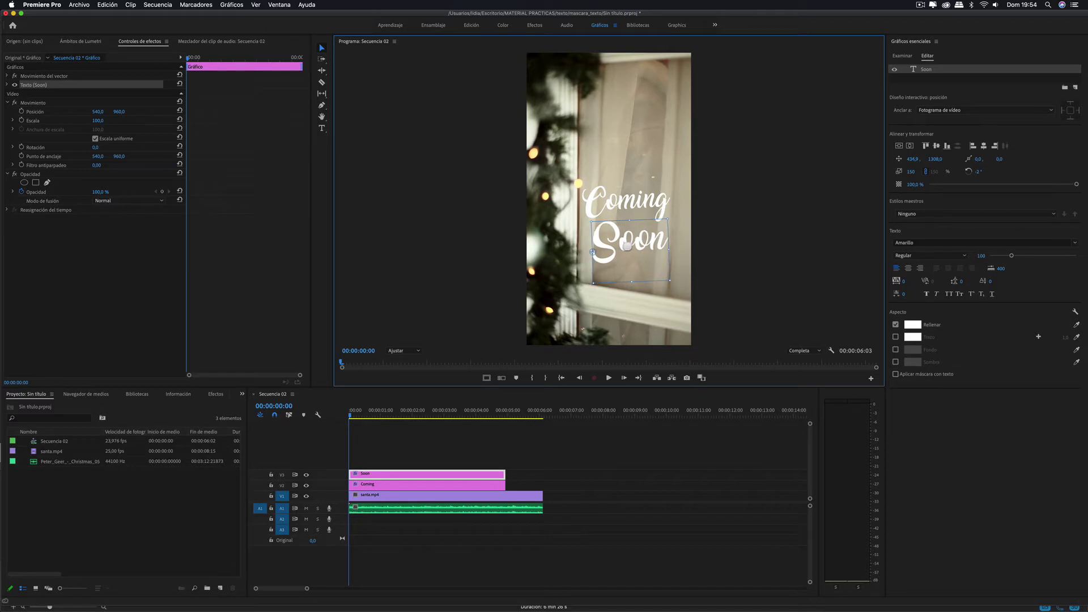
# Step: Enable the Trazo (stroke) option on the Soon title
pyautogui.click(773, 199)
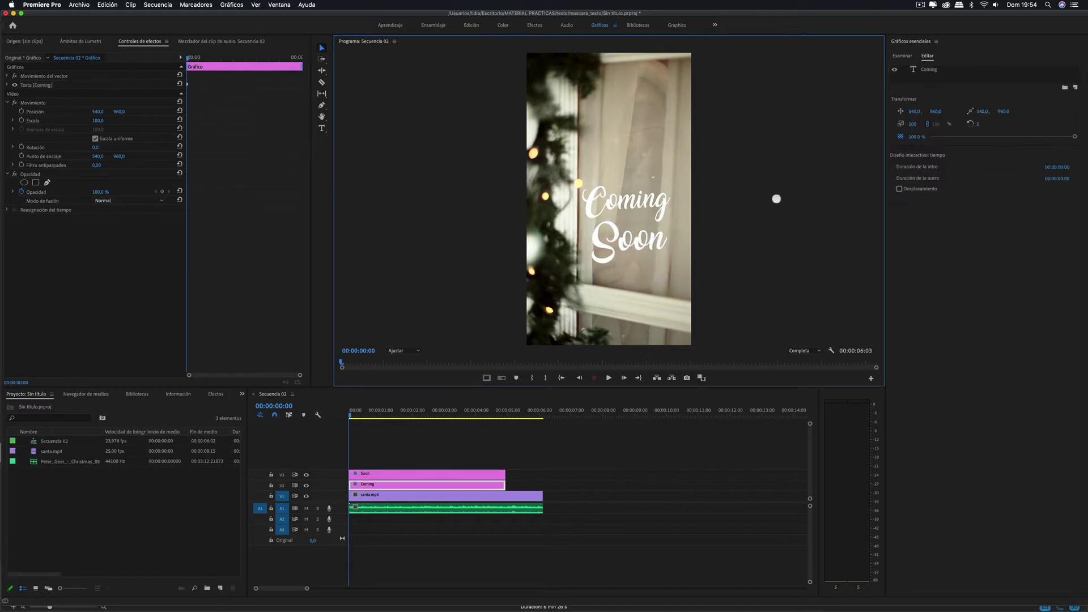
pyautogui.click(633, 238)
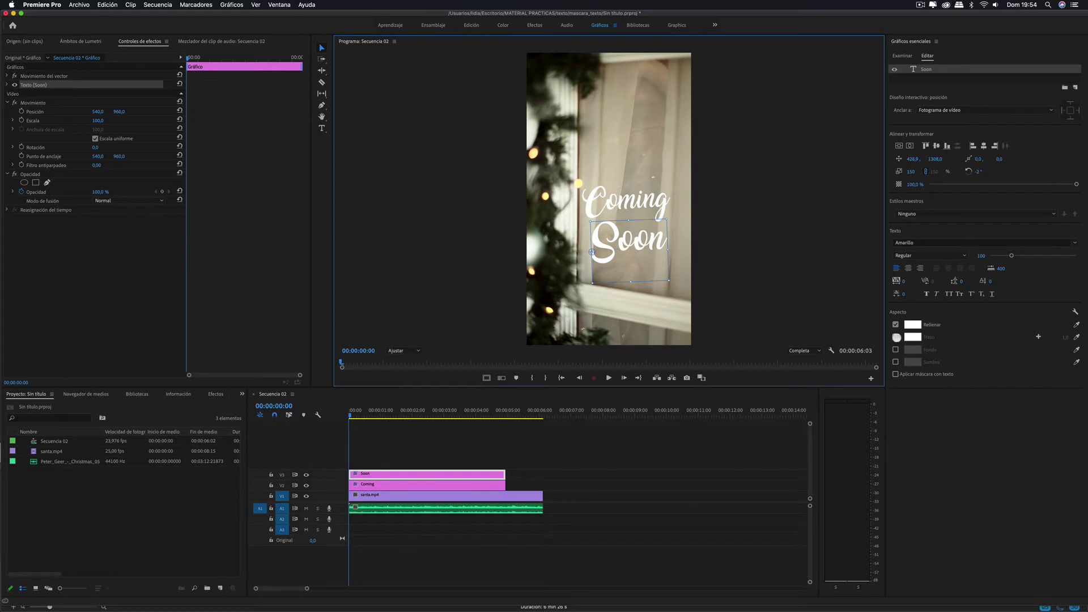
pyautogui.click(896, 337)
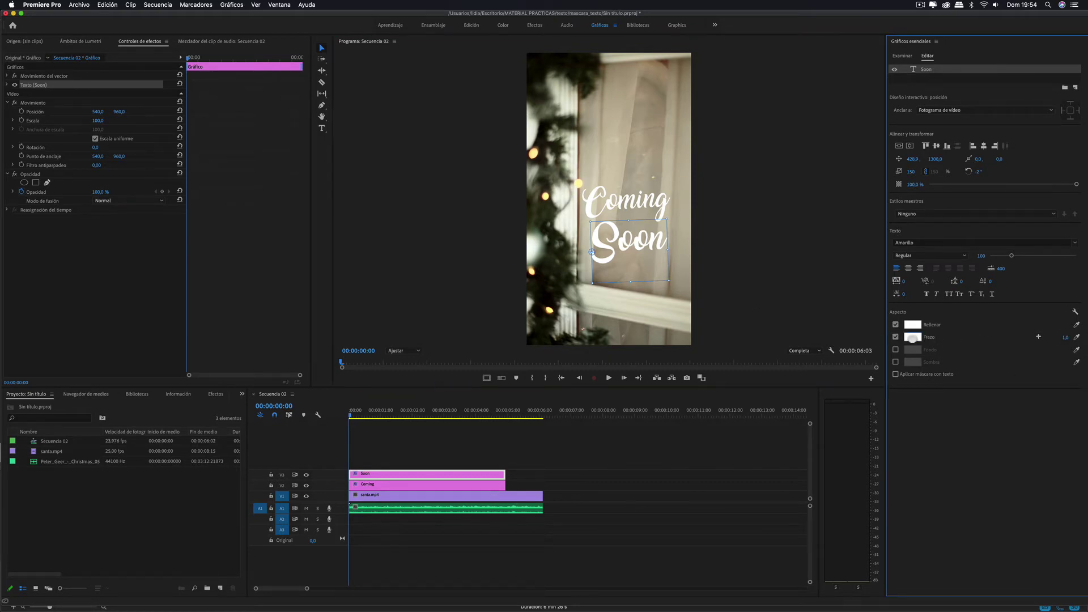
# Step: Make the Soon stroke black and widen it to 17
pyautogui.click(913, 338)
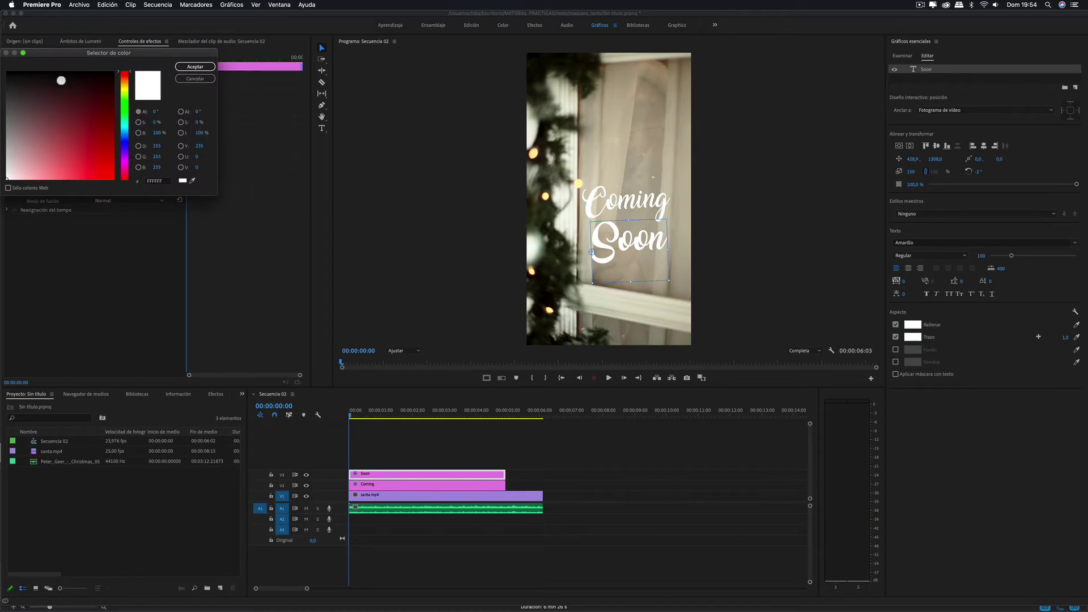
pyautogui.click(9, 72)
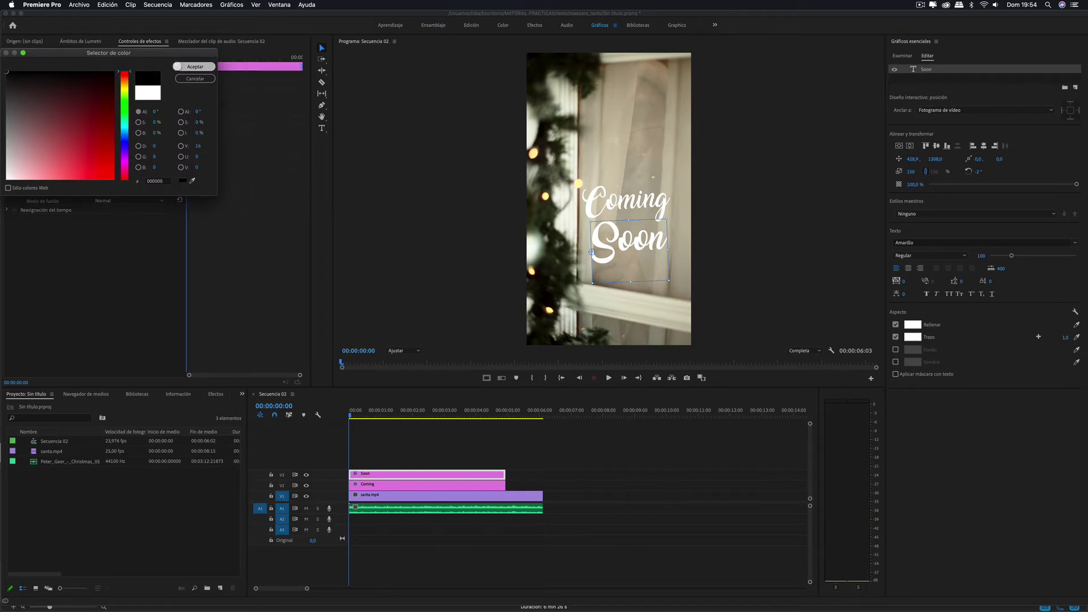
pyautogui.click(193, 67)
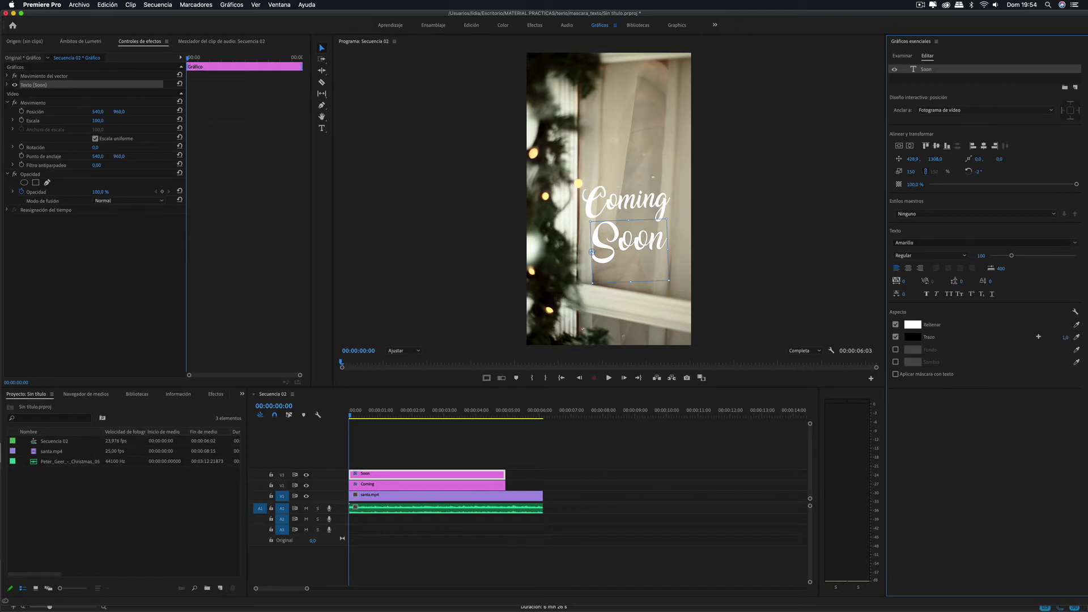
pyautogui.moveTo(1066, 337); pyautogui.dragTo(1074, 338)
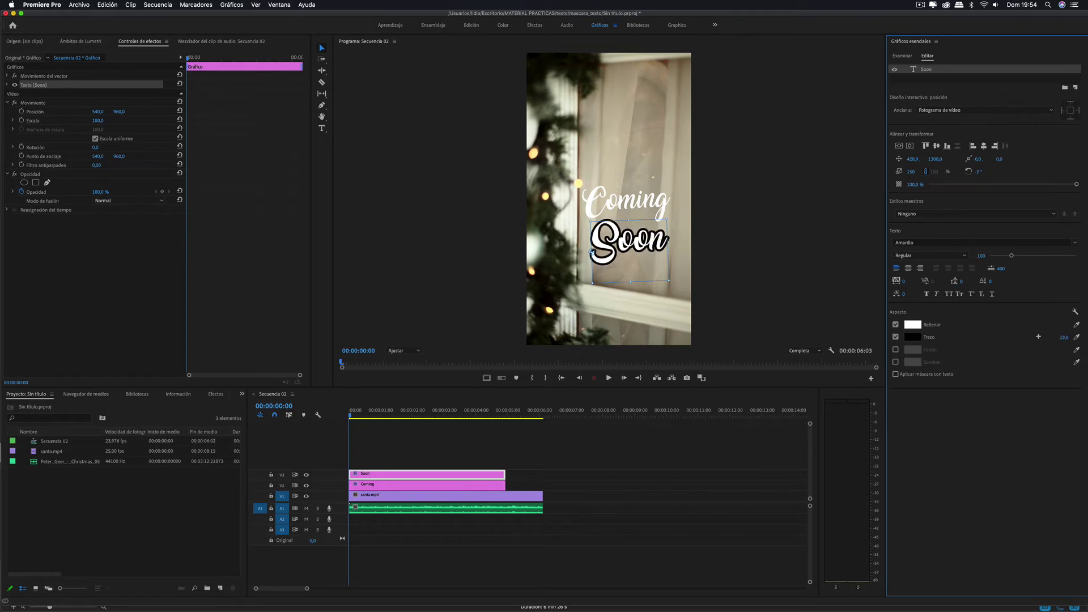
pyautogui.click(636, 199)
pyautogui.click(633, 244)
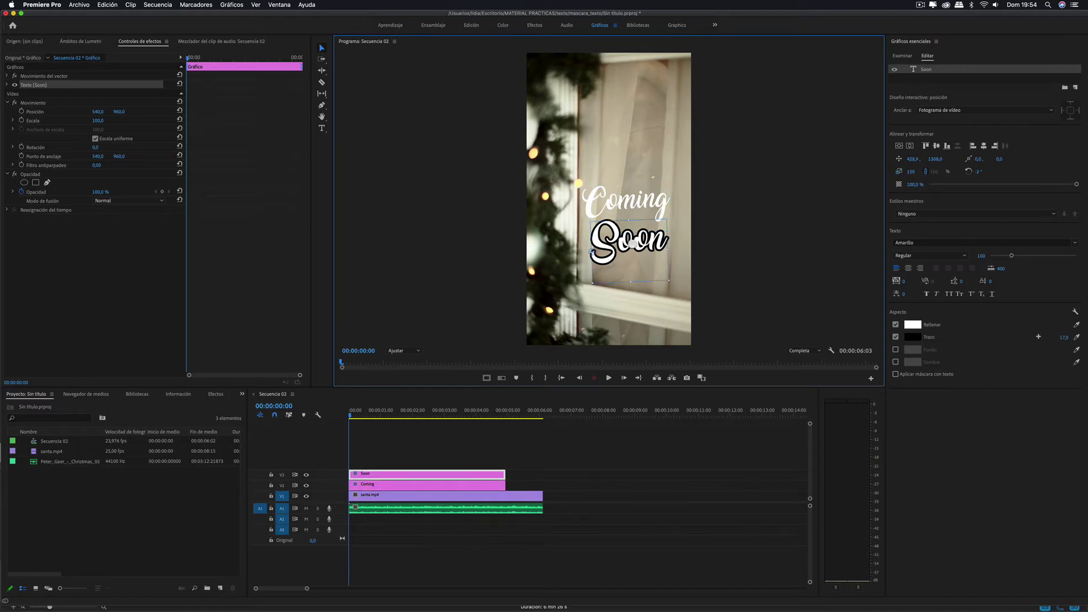
pyautogui.click(631, 205)
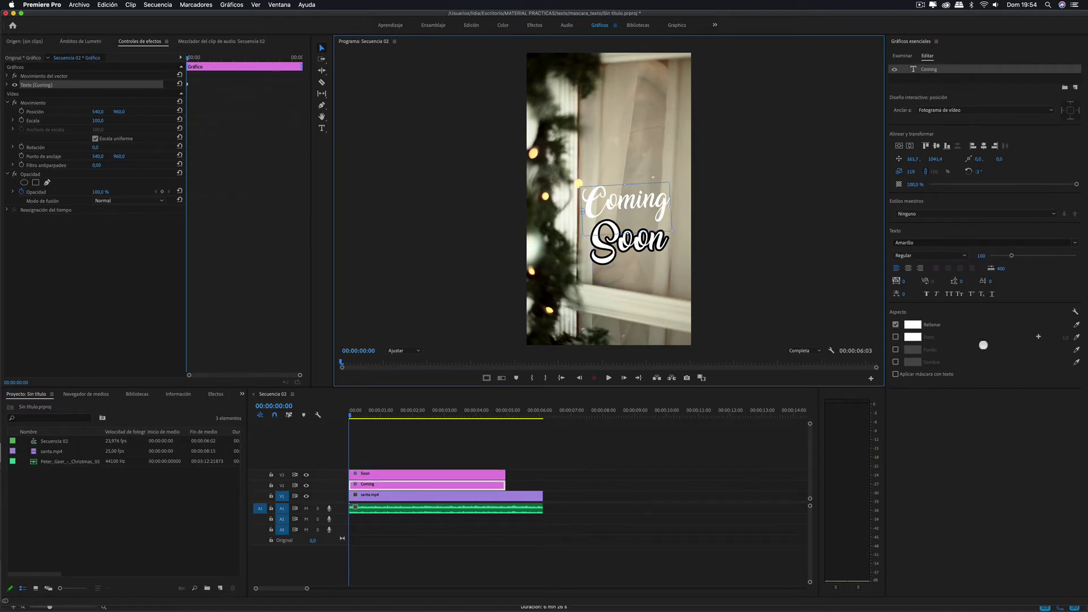
# Step: Enable a thick black stroke on the Coming title
pyautogui.click(895, 336)
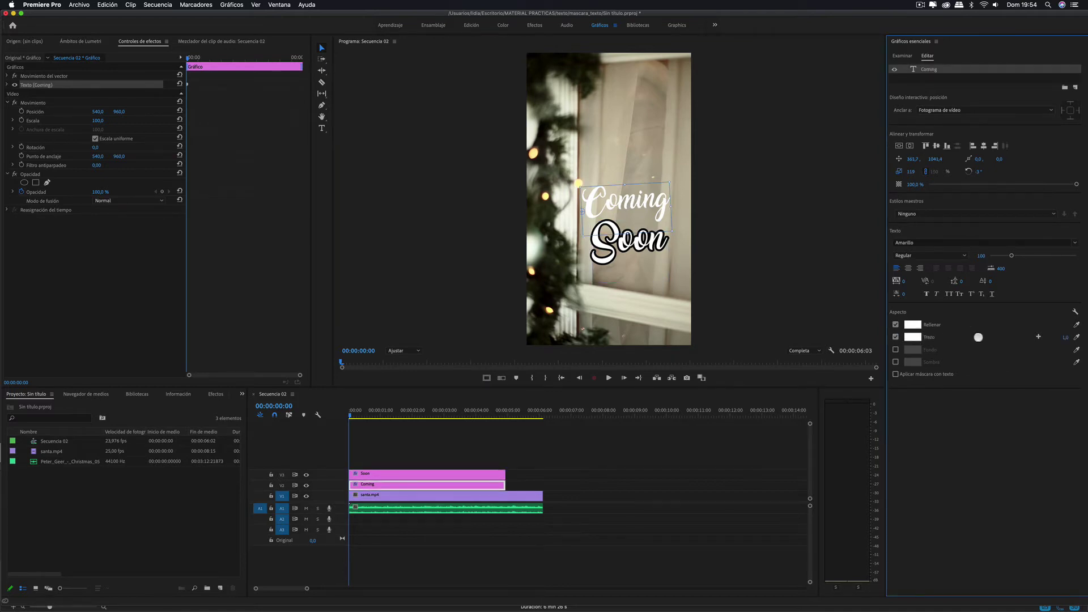
pyautogui.click(922, 337)
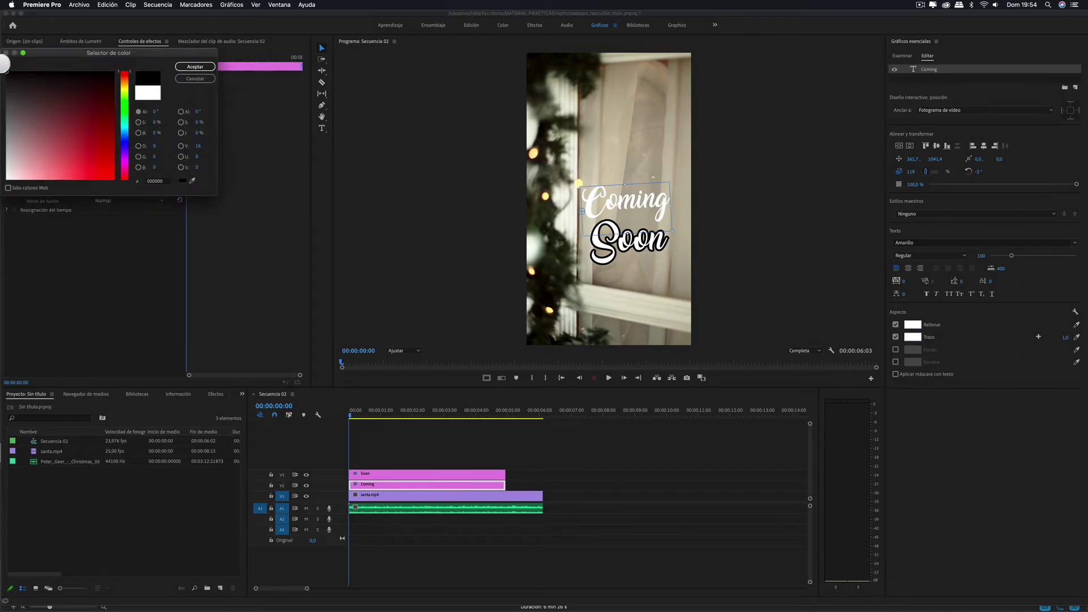
pyautogui.click(206, 68)
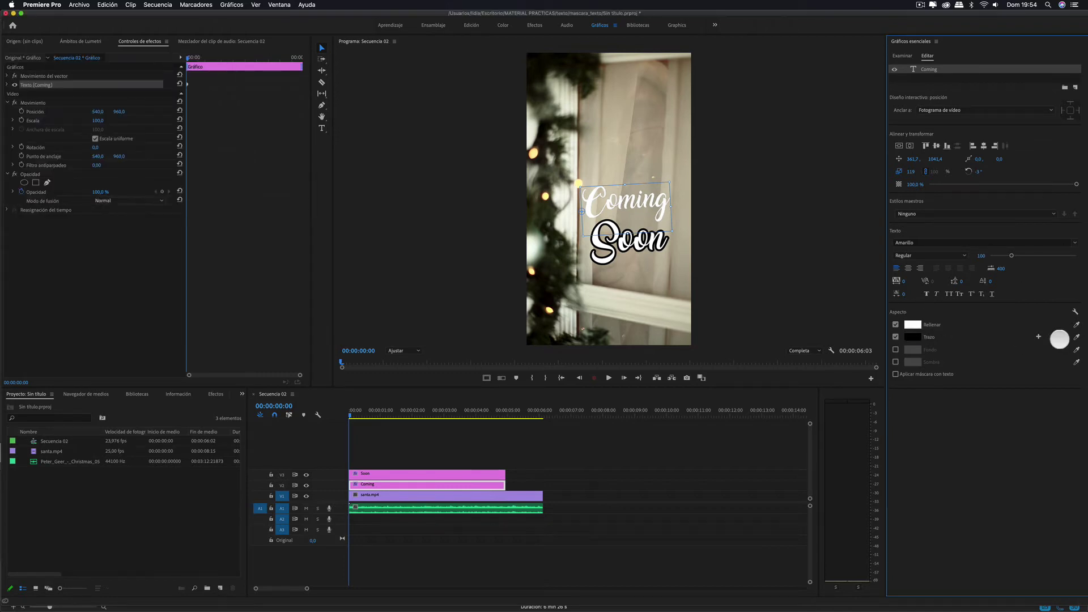
pyautogui.moveTo(1059, 339)
pyautogui.mouseDown()
pyautogui.moveTo(1074, 339)
pyautogui.moveTo(1056, 338)
pyautogui.mouseUp()
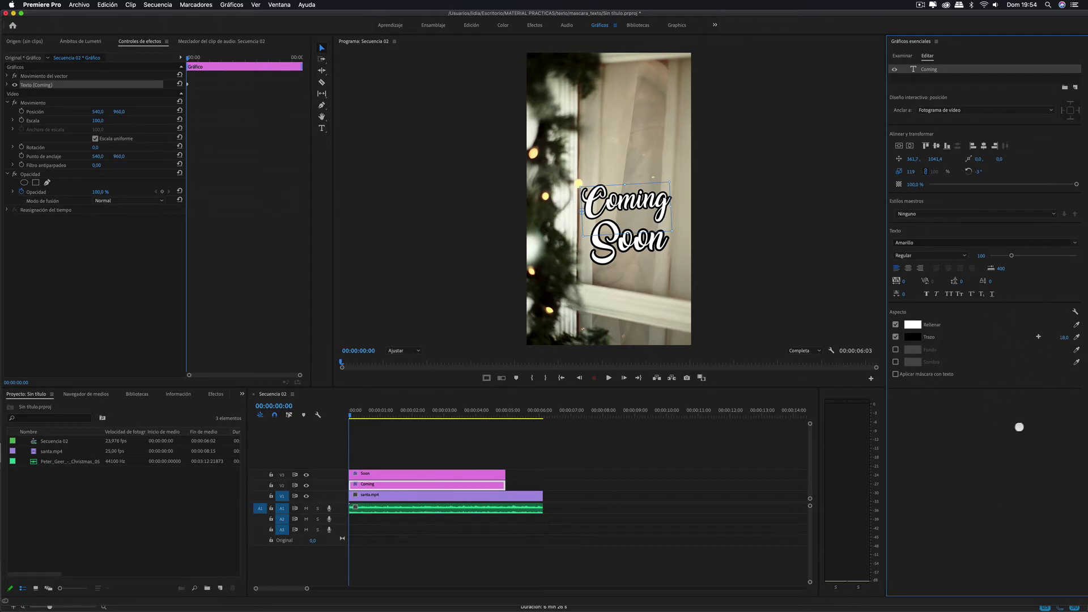
# Step: Add a second, wider near-white stroke around Coming, width 21
pyautogui.click(1038, 337)
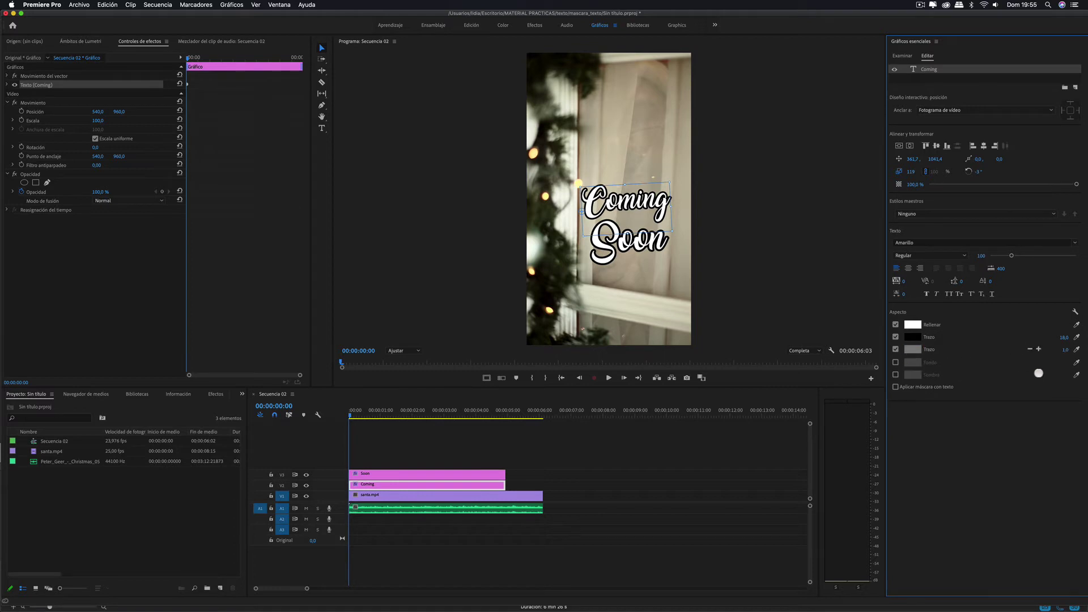
pyautogui.moveTo(1064, 351); pyautogui.dragTo(1080, 350)
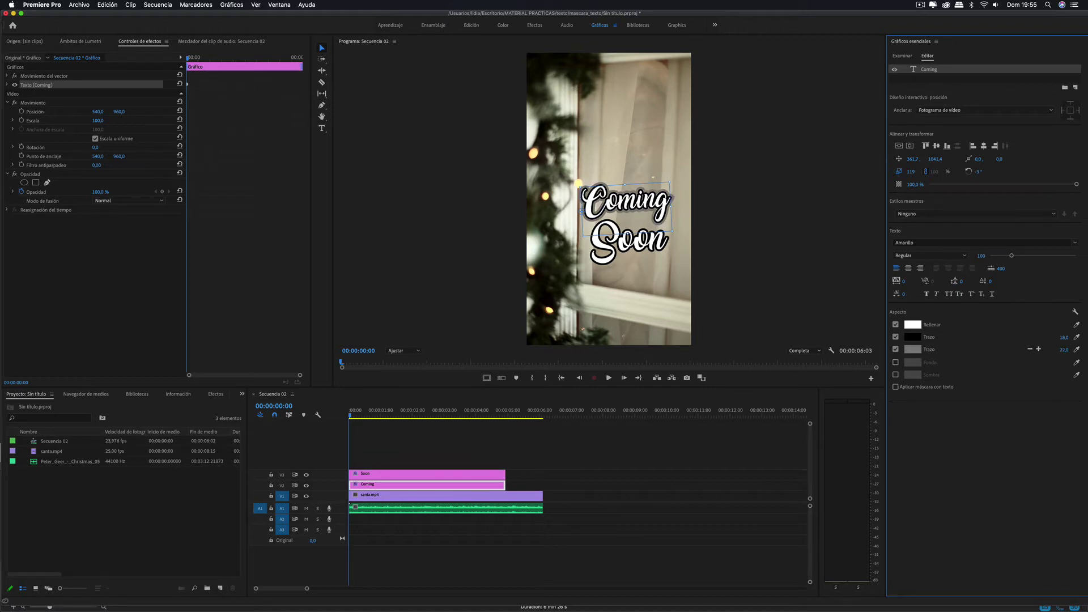
pyautogui.click(913, 349)
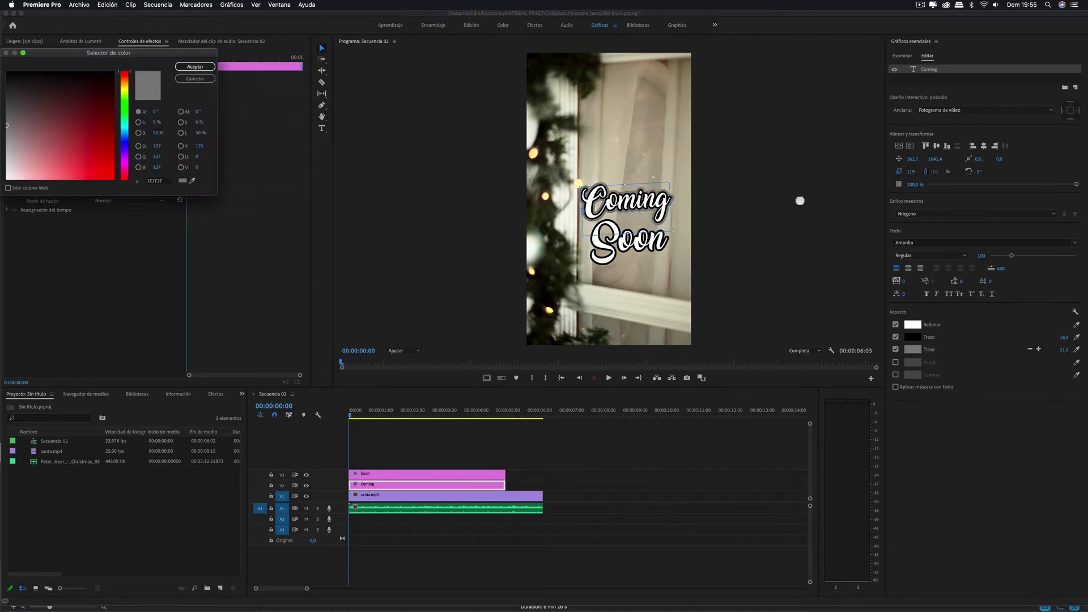
pyautogui.click(81, 142)
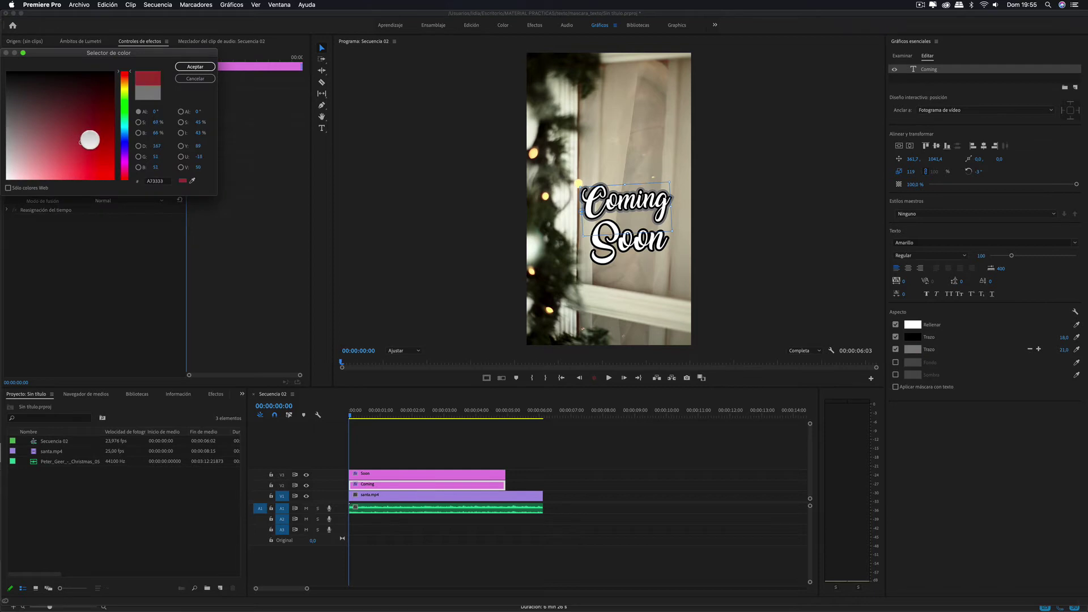
pyautogui.moveTo(7, 105); pyautogui.dragTo(9, 176)
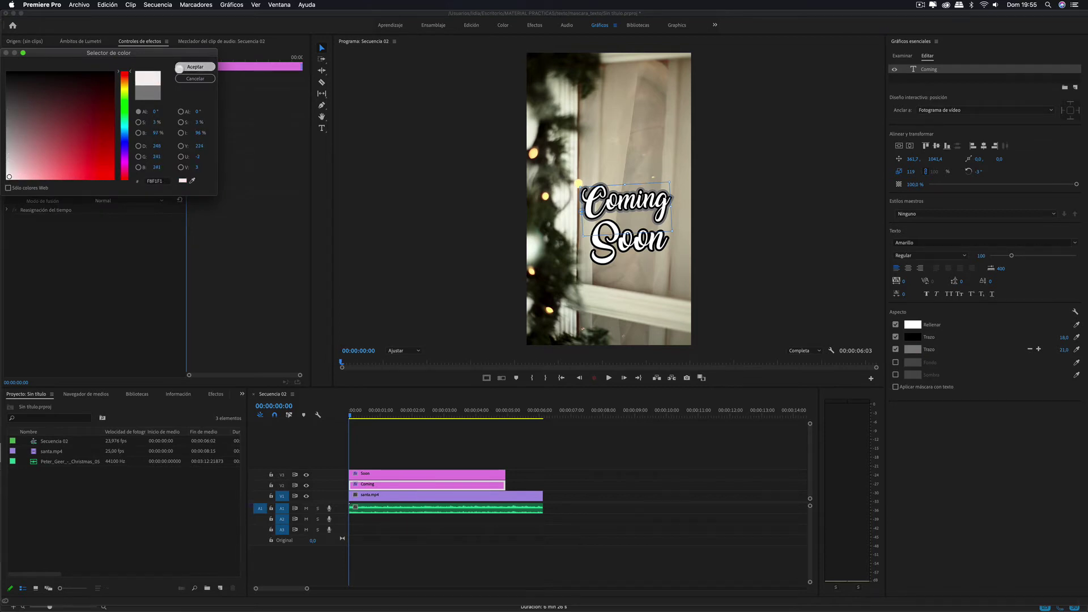
pyautogui.click(195, 67)
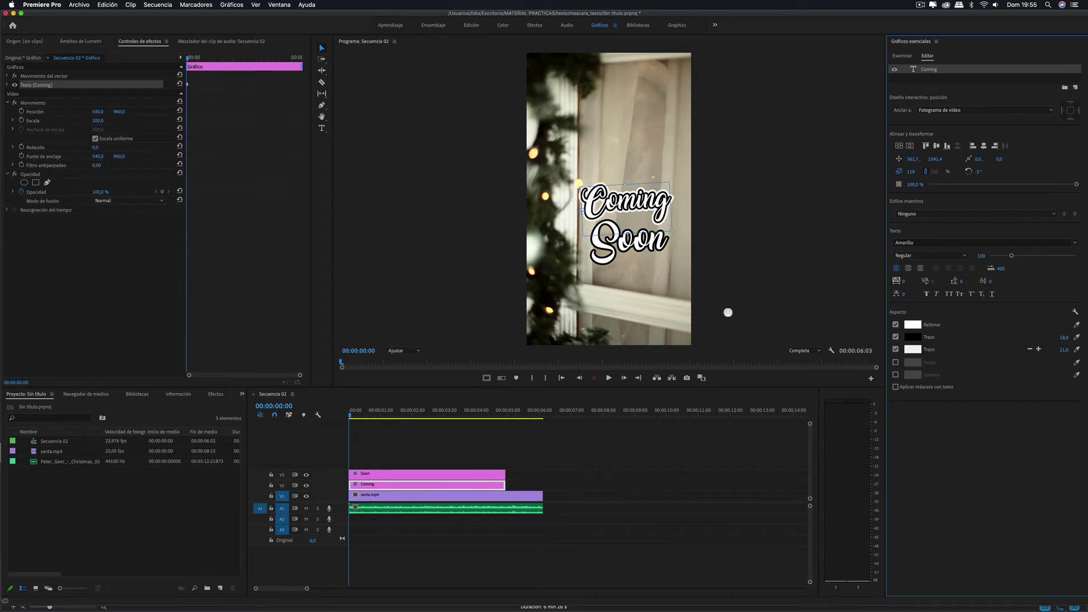
pyautogui.click(605, 250)
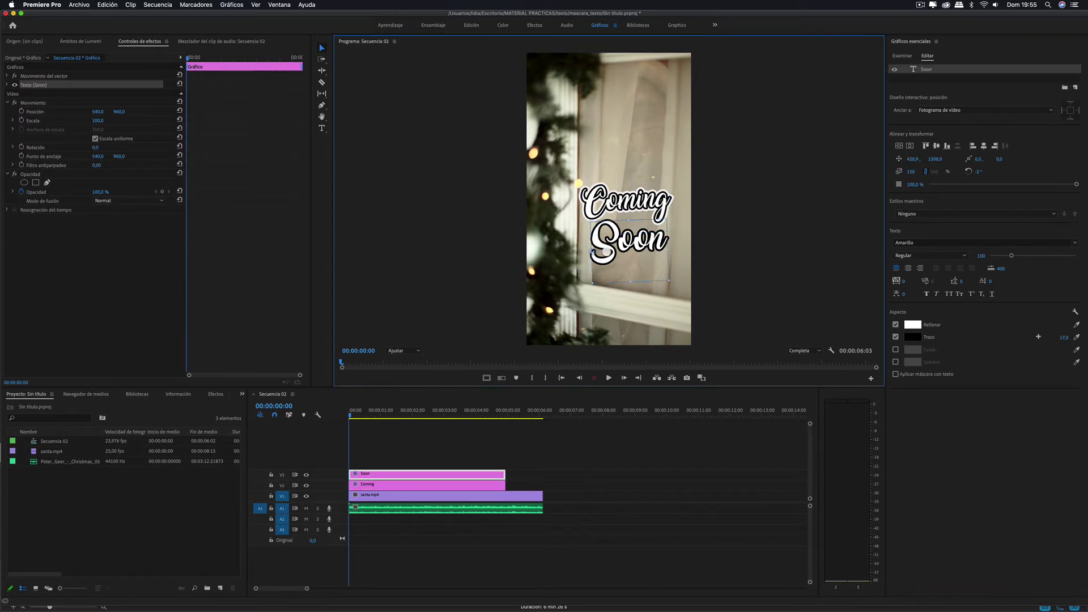
# Step: Add a second white stroke to Soon and widen it to about 16
pyautogui.click(1038, 336)
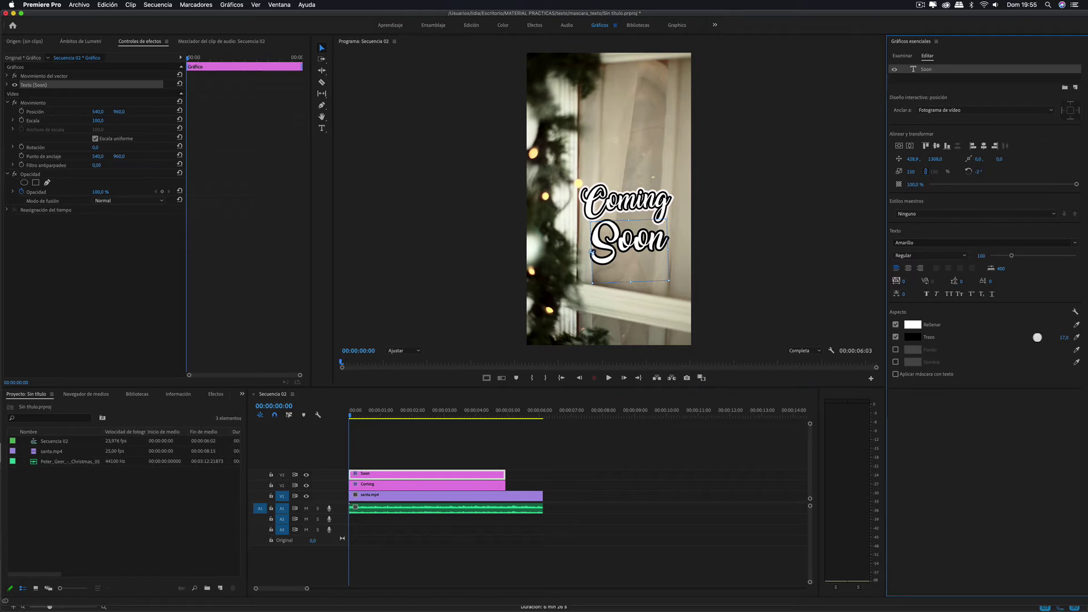
pyautogui.click(912, 349)
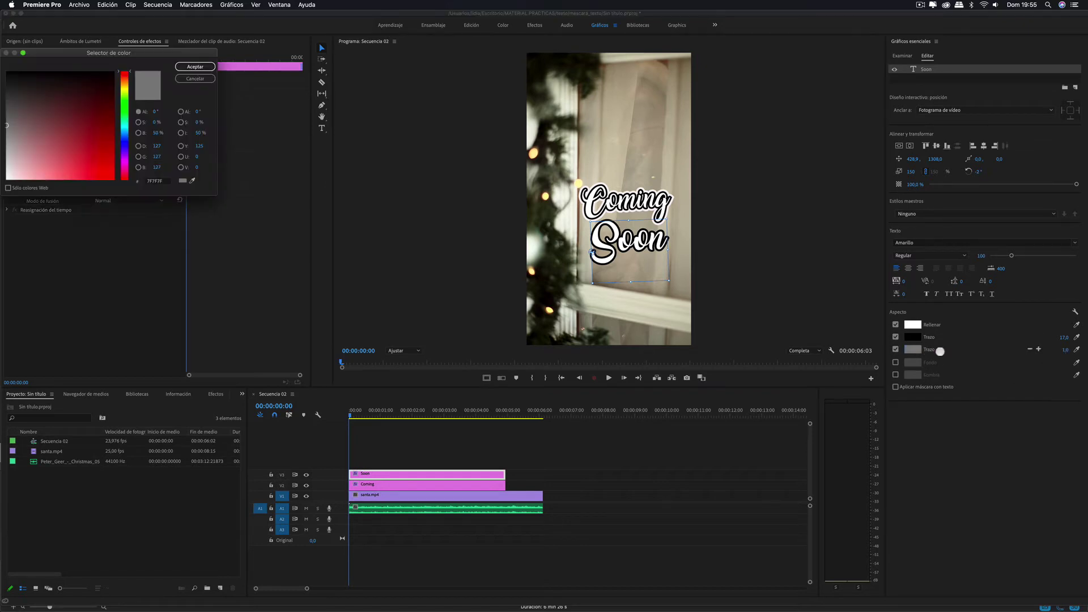
pyautogui.click(7, 72)
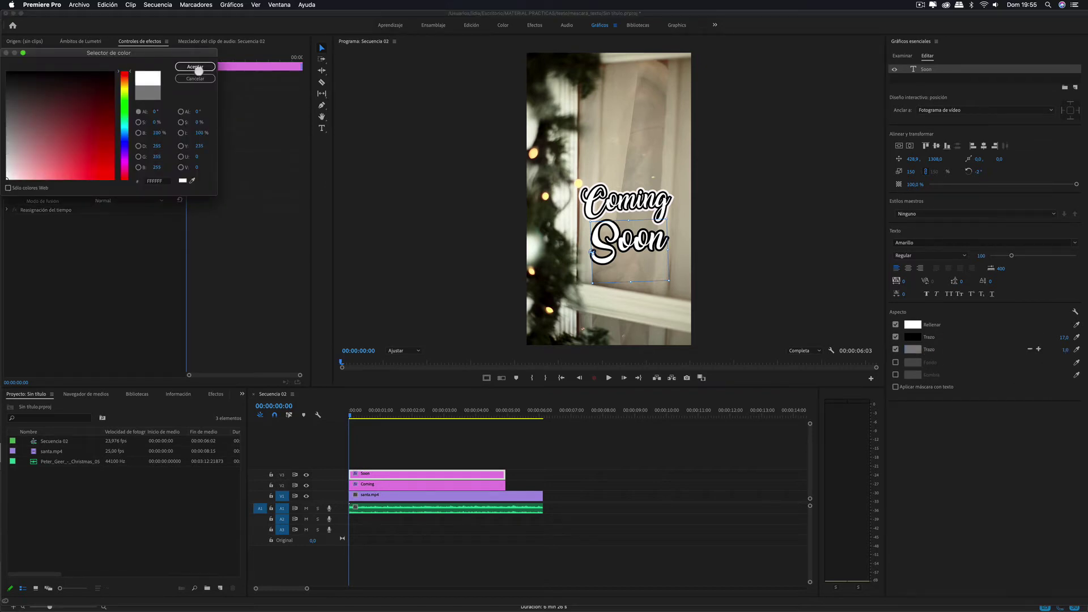
pyautogui.click(195, 66)
pyautogui.moveTo(1064, 349)
pyautogui.mouseDown()
pyautogui.moveTo(1079, 349)
pyautogui.moveTo(1067, 349)
pyautogui.mouseUp()
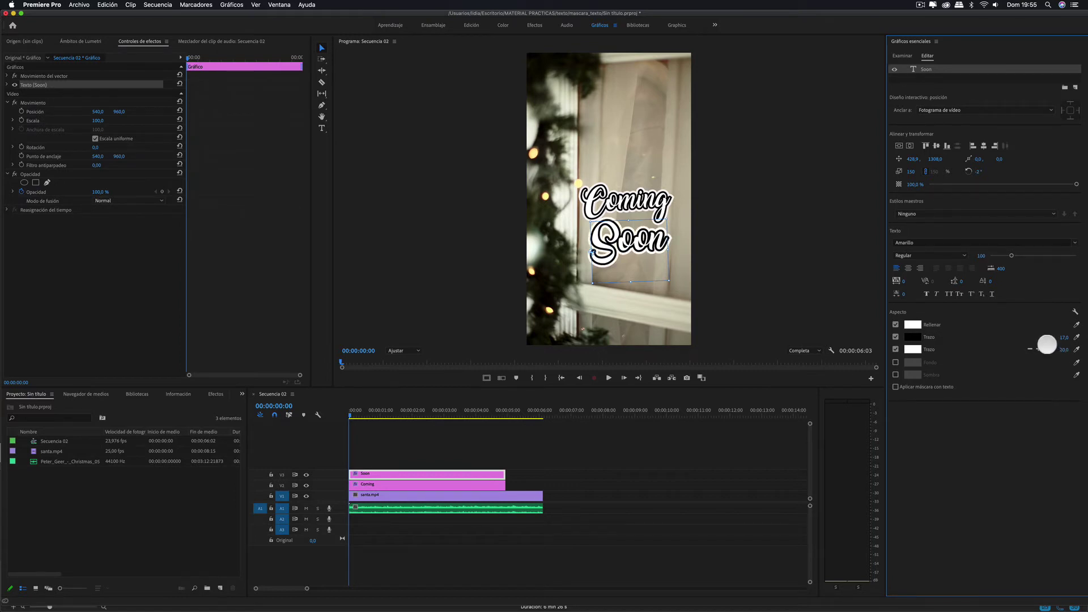
pyautogui.click(748, 229)
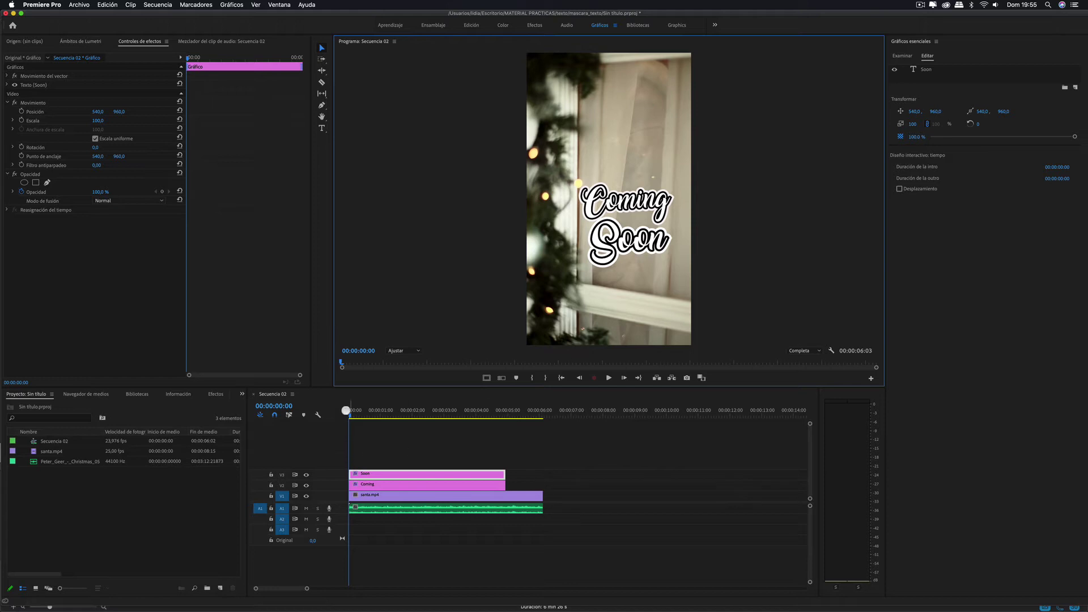
# Step: Nudge Soon slightly right and move Coming up and right in the Program monitor
pyautogui.moveTo(356, 413)
pyautogui.mouseDown()
pyautogui.moveTo(407, 419)
pyautogui.moveTo(349, 423)
pyautogui.mouseUp()
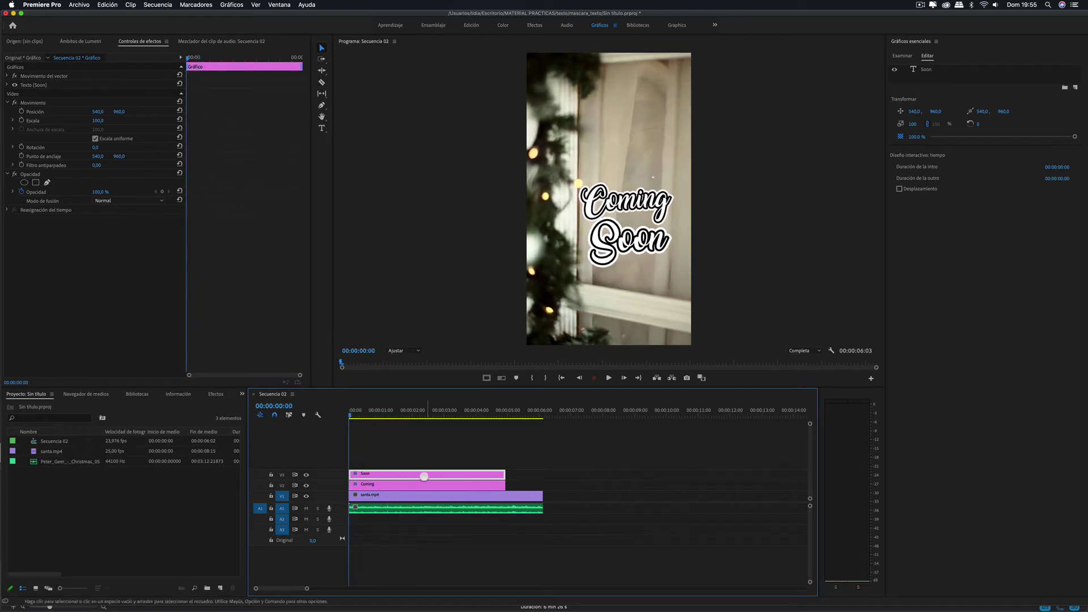
pyautogui.click(626, 205)
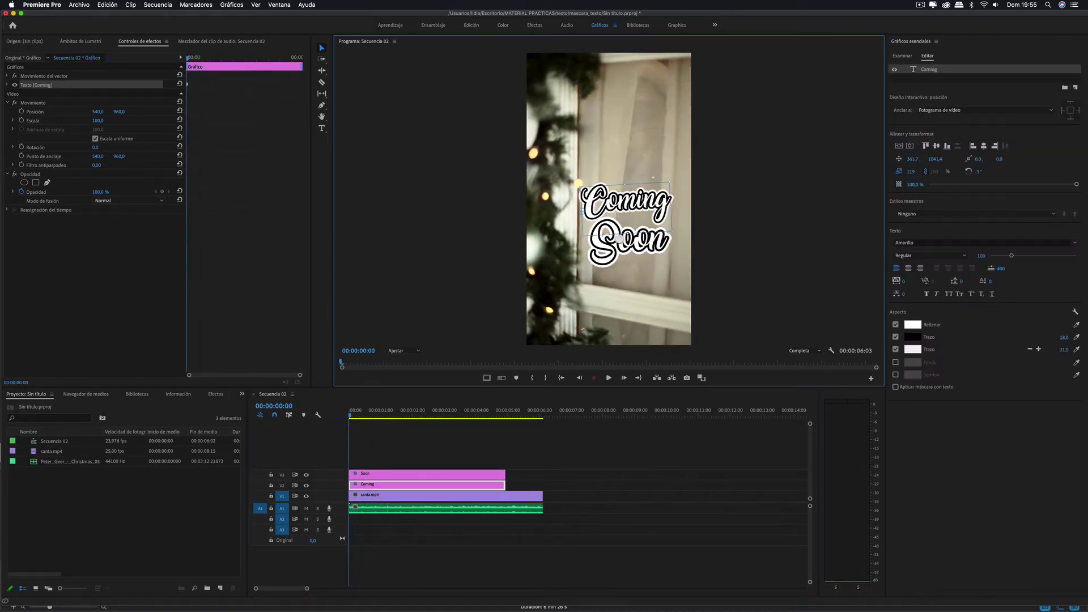
pyautogui.moveTo(623, 243); pyautogui.dragTo(625, 243)
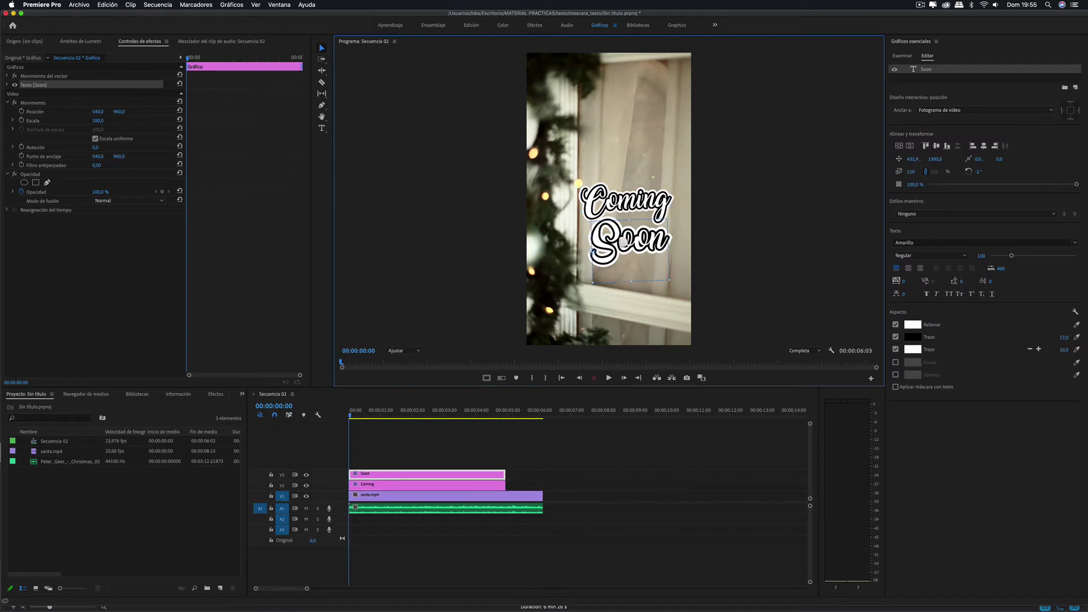
pyautogui.click(620, 202)
pyautogui.moveTo(620, 202); pyautogui.dragTo(625, 200)
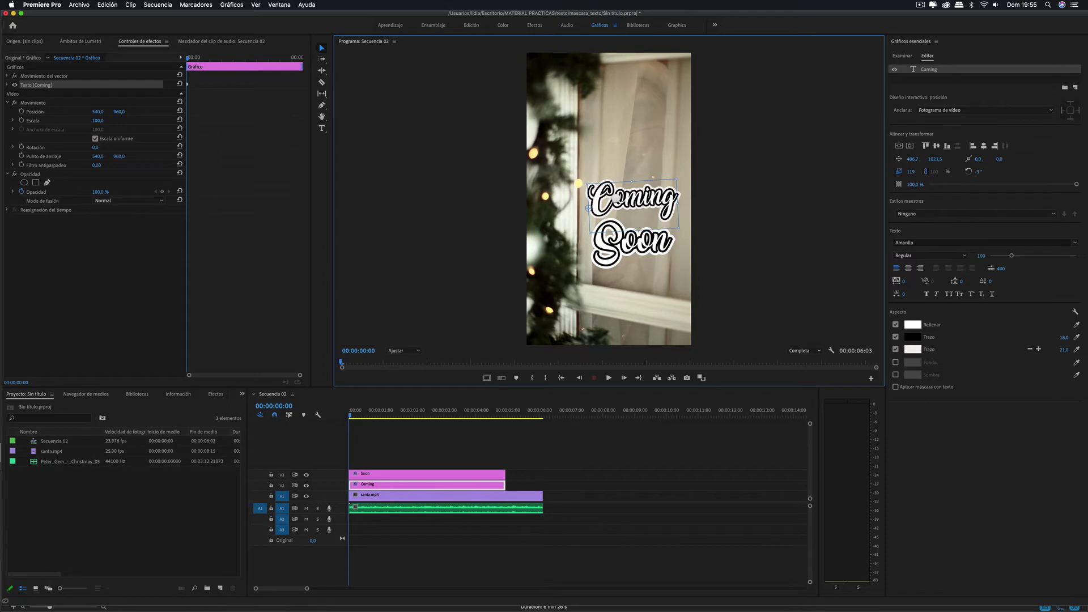
pyautogui.click(771, 286)
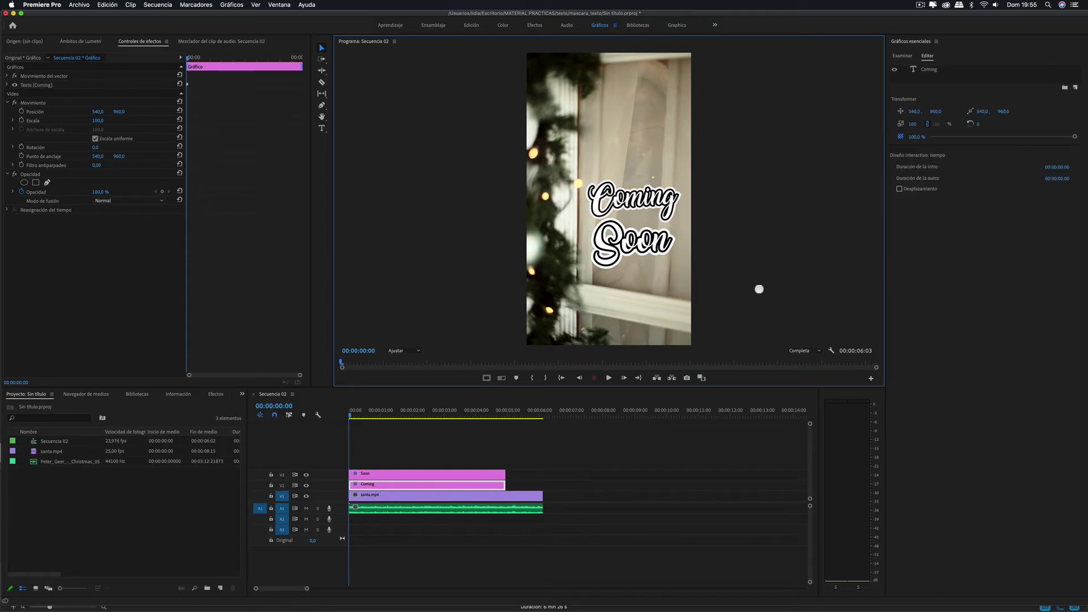
pyautogui.click(411, 477)
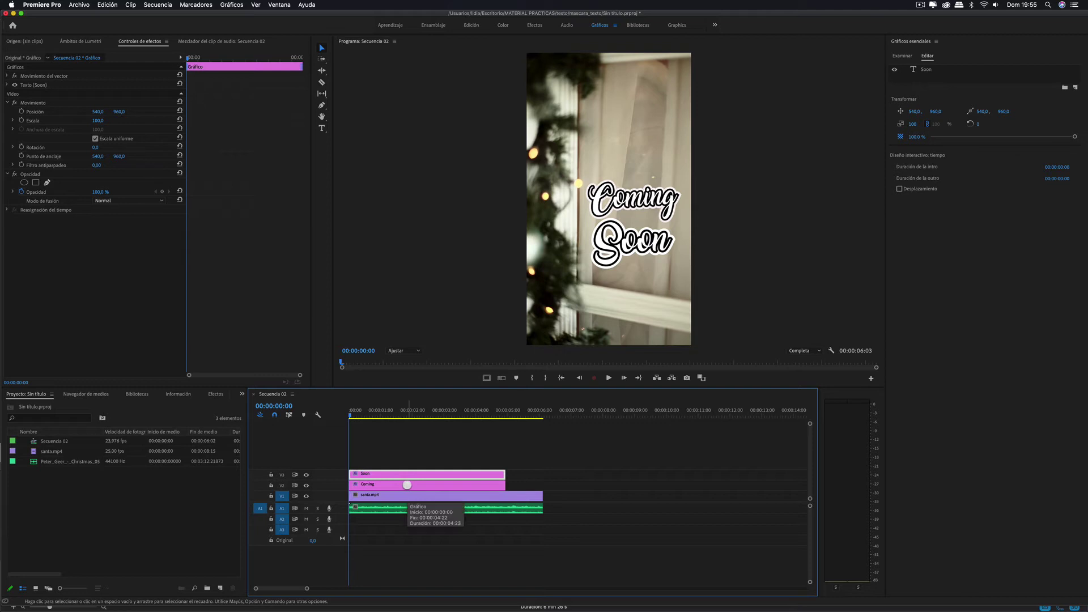
# Step: Nest the selected Soon and Coming clips into a sequence named 'texto'
pyautogui.keyDown('shift'); pyautogui.click(407, 485); pyautogui.keyUp('shift')
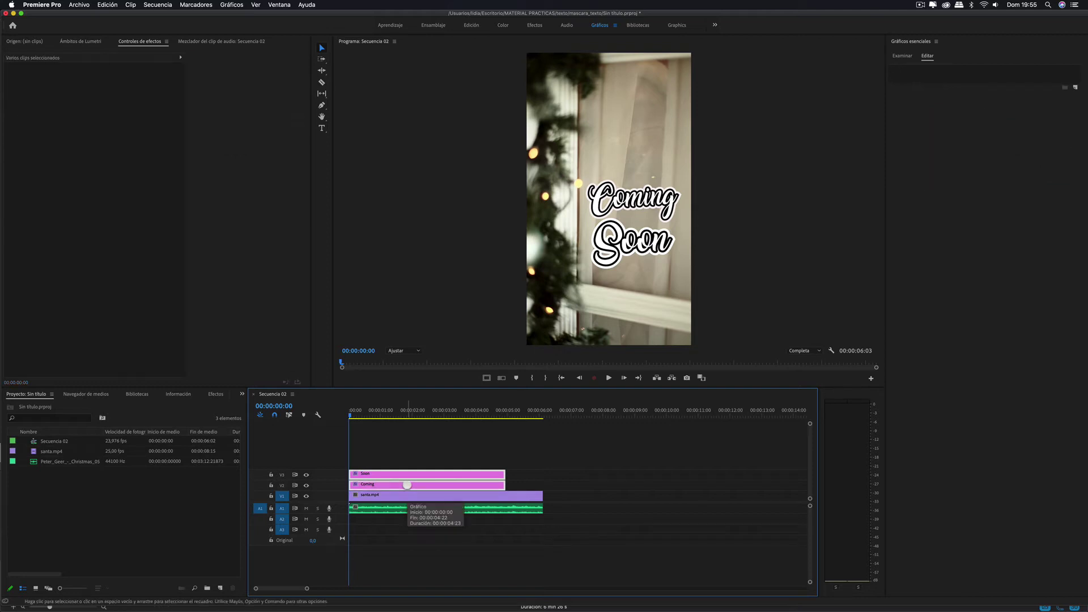
pyautogui.rightClick(407, 485)
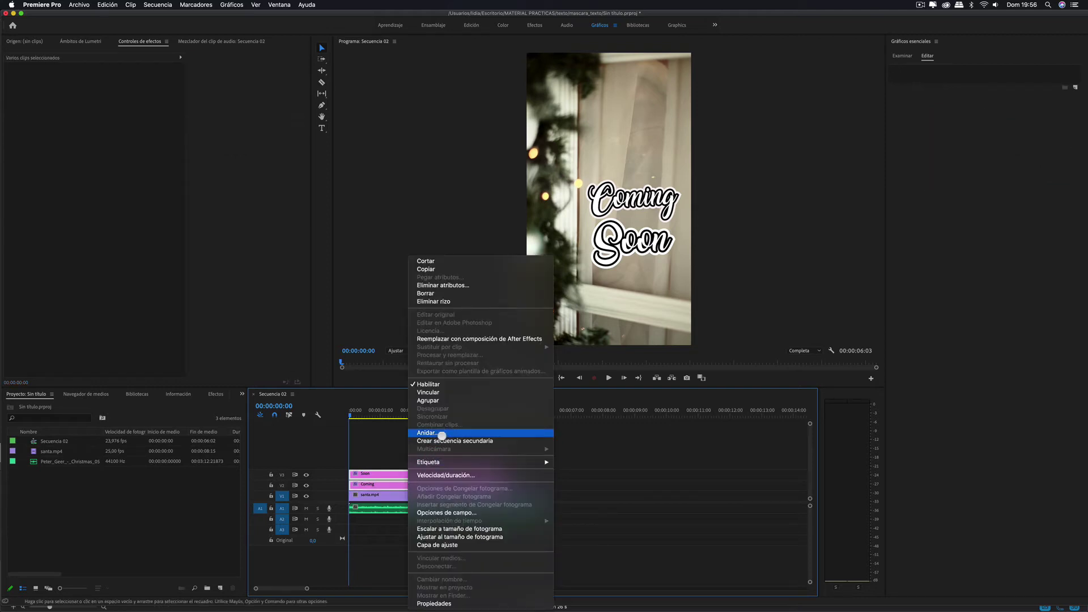
pyautogui.click(442, 436)
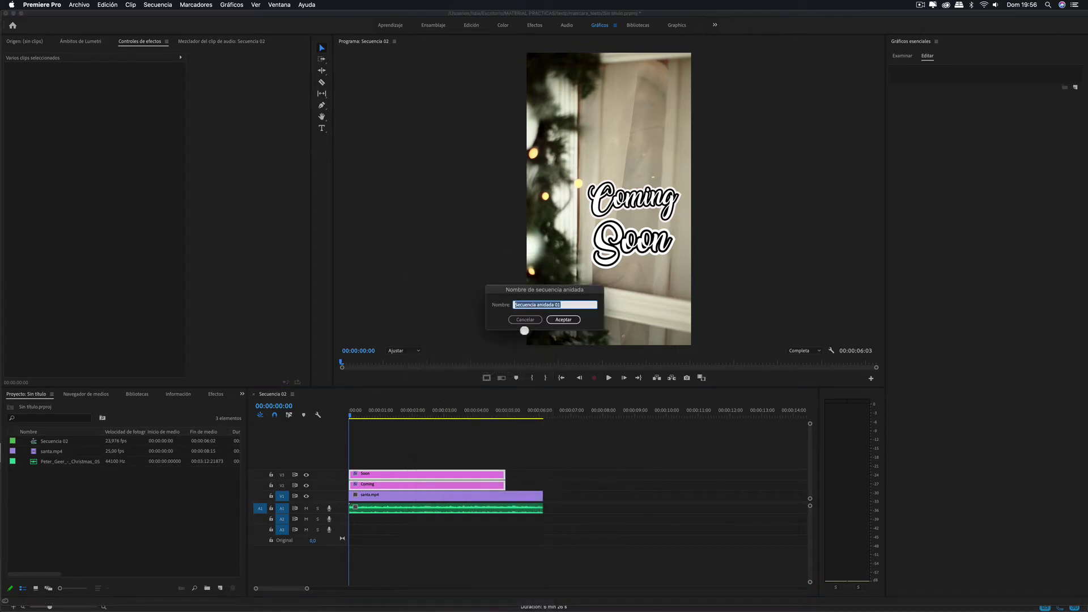
pyautogui.write('texto')
pyautogui.press('Return')
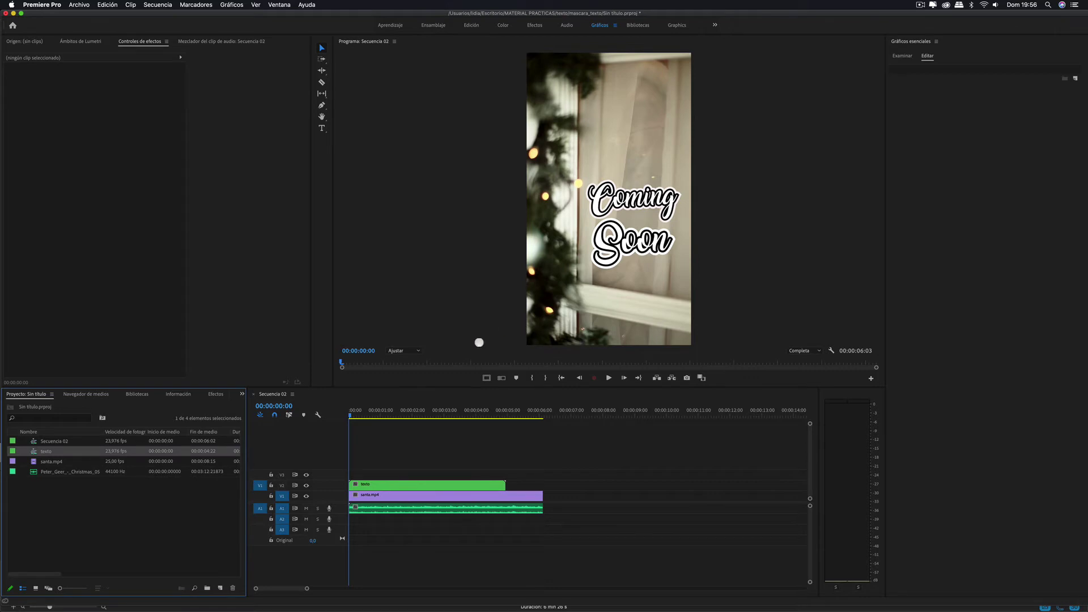
# Step: Try lengthening the texto clip, then open its nested sequence and select the Soon and Coming clips
pyautogui.moveTo(348, 415)
pyautogui.mouseDown()
pyautogui.moveTo(512, 432)
pyautogui.moveTo(450, 434)
pyautogui.mouseUp()
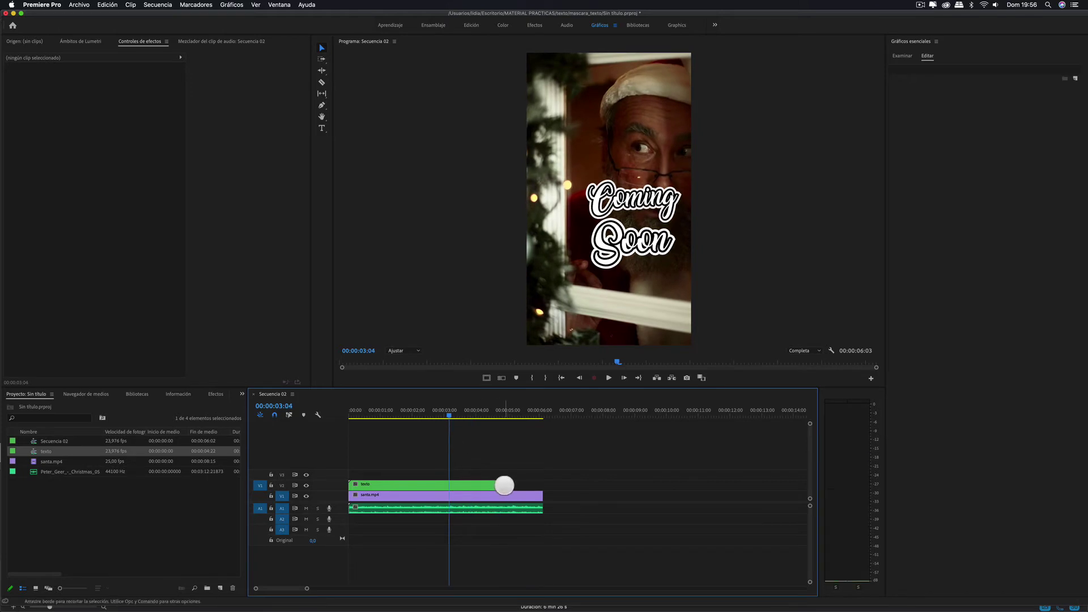
pyautogui.moveTo(504, 485); pyautogui.dragTo(501, 485)
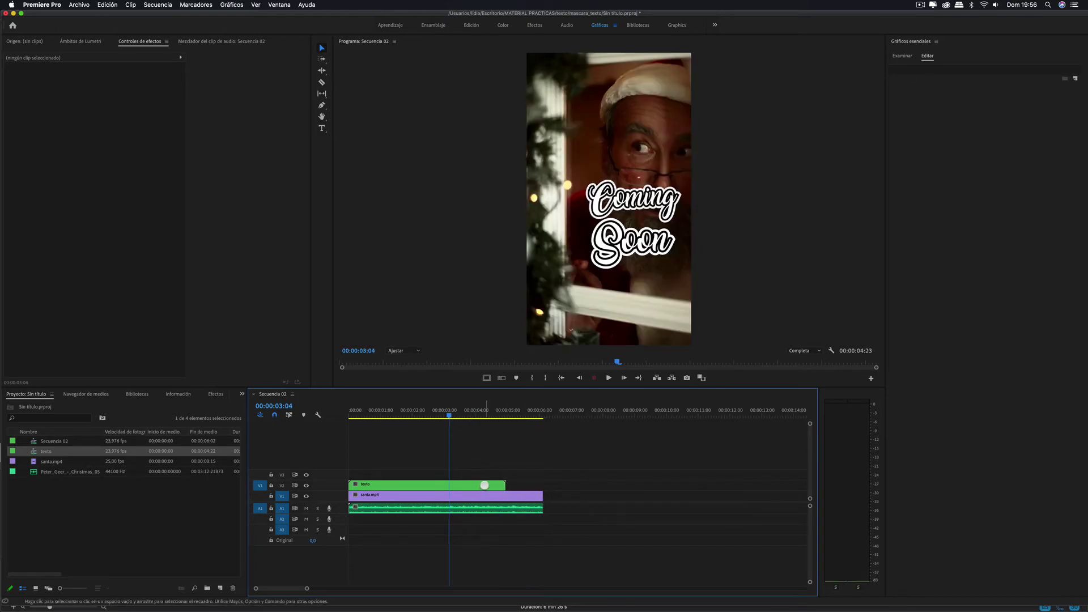
pyautogui.moveTo(504, 485)
pyautogui.mouseDown()
pyautogui.moveTo(543, 485)
pyautogui.moveTo(505, 486)
pyautogui.mouseUp()
pyautogui.doubleClick(489, 486)
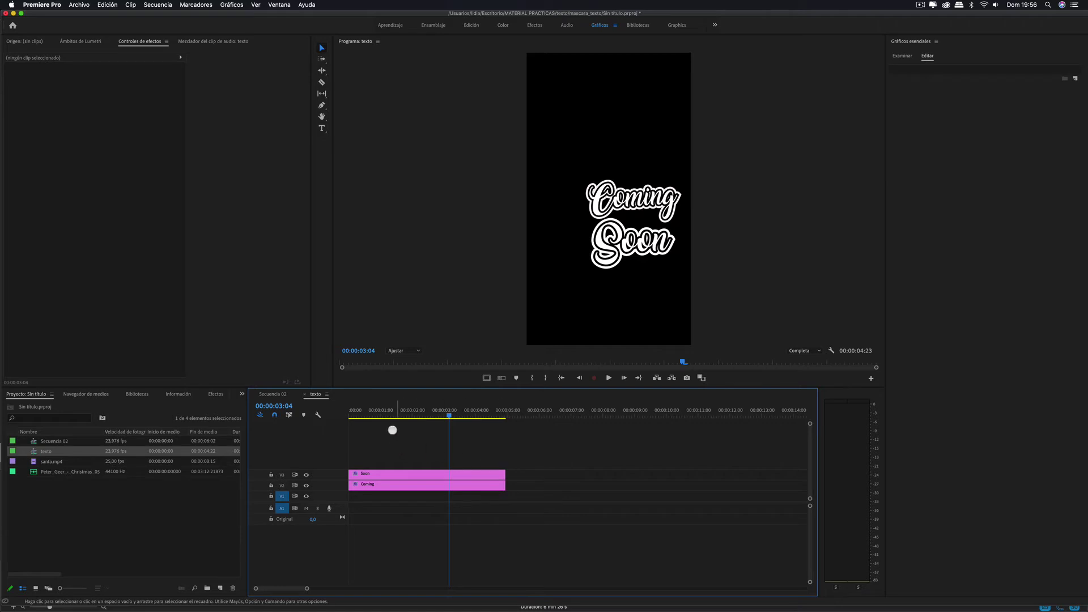
pyautogui.moveTo(499, 459)
pyautogui.mouseDown()
pyautogui.moveTo(515, 502)
pyautogui.moveTo(528, 481)
pyautogui.mouseUp()
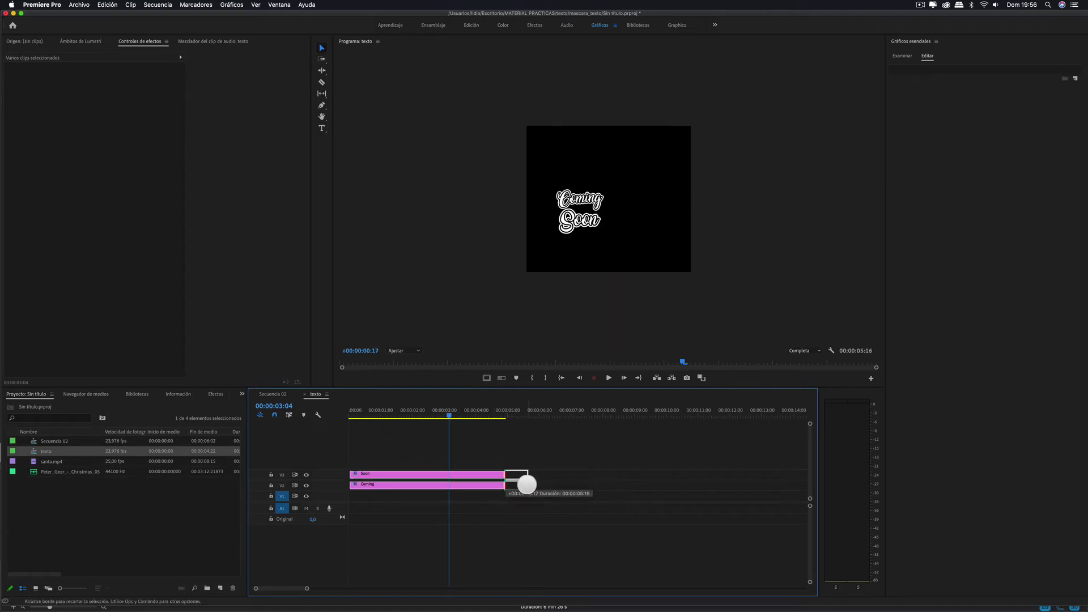
pyautogui.click(273, 394)
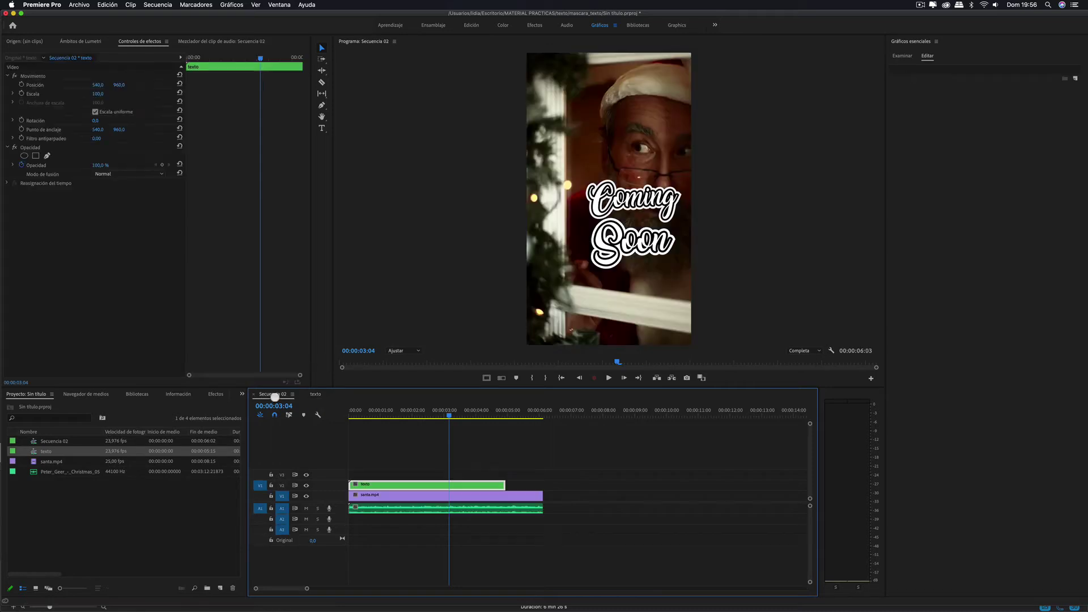
# Step: Extend the Soon and Coming clips inside texto to 00:00:06:10
pyautogui.moveTo(504, 486)
pyautogui.mouseDown()
pyautogui.moveTo(547, 486)
pyautogui.moveTo(522, 487)
pyautogui.mouseUp()
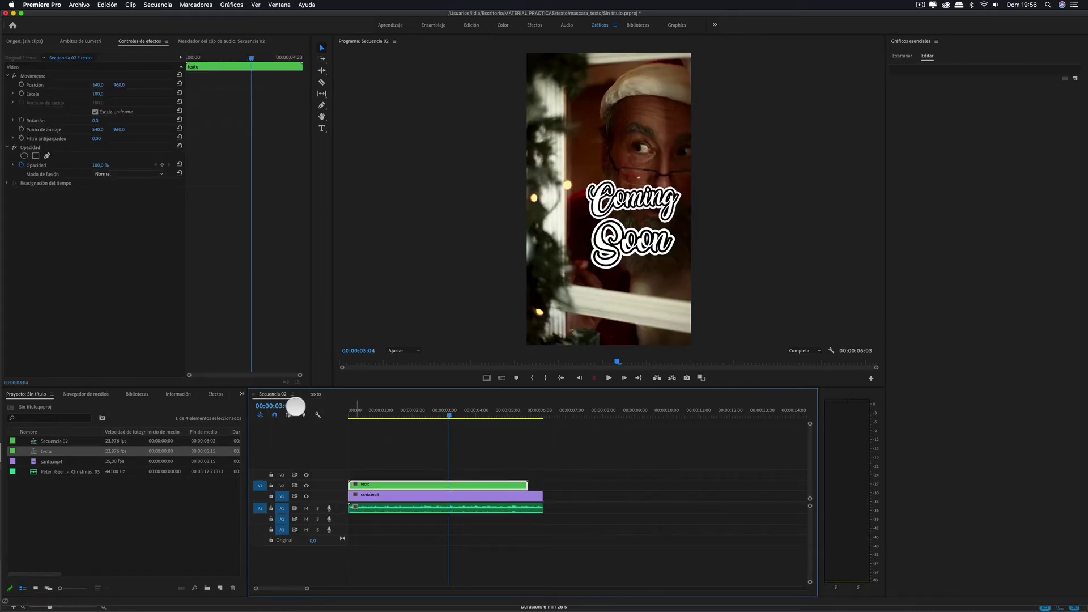
pyautogui.click(315, 394)
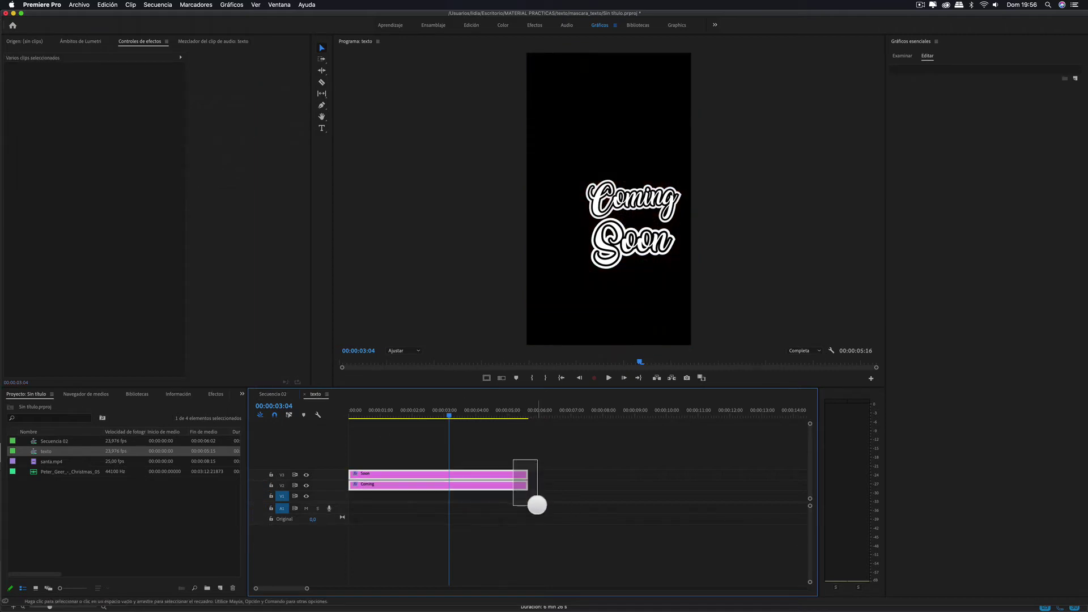
pyautogui.moveTo(529, 481); pyautogui.dragTo(553, 481)
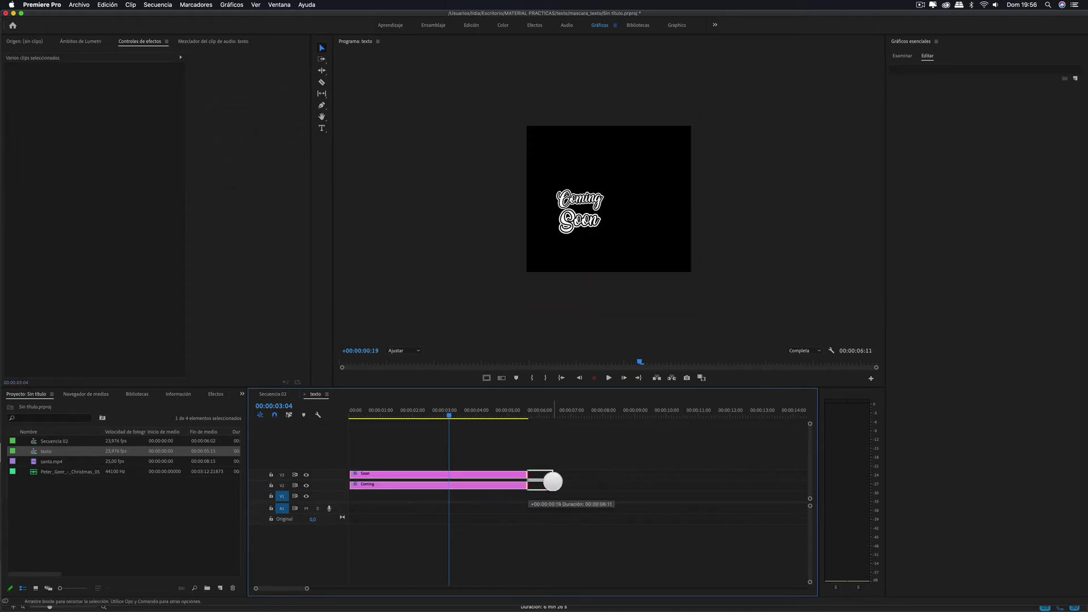
pyautogui.click(271, 394)
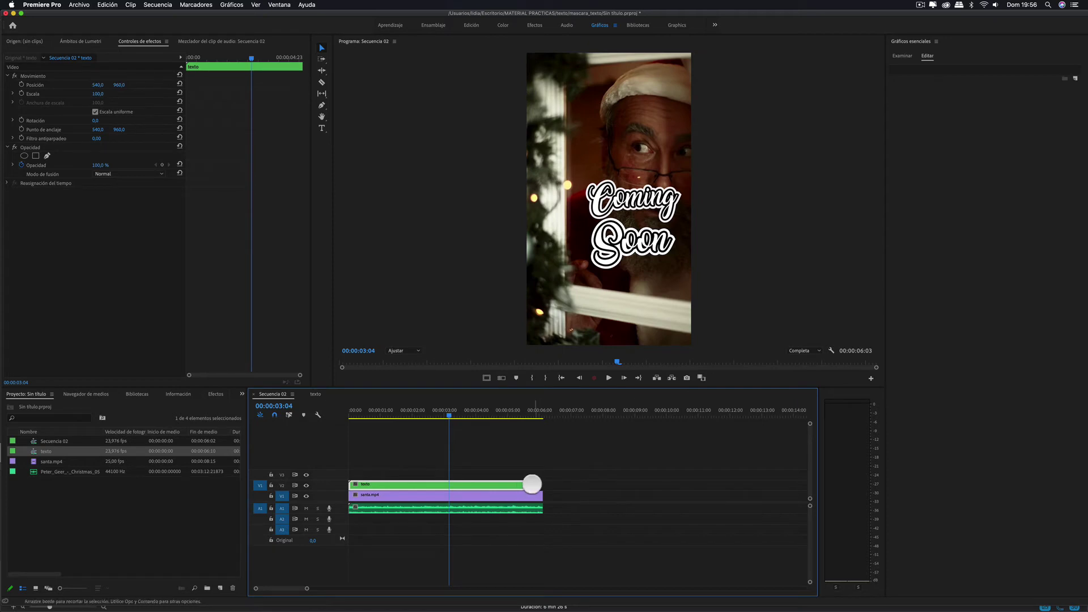
# Step: Trim texto's out point to santa.mp4's end in Secuencia 02 and return to the sequence start
pyautogui.moveTo(529, 483); pyautogui.dragTo(542, 485)
pyautogui.click(477, 451)
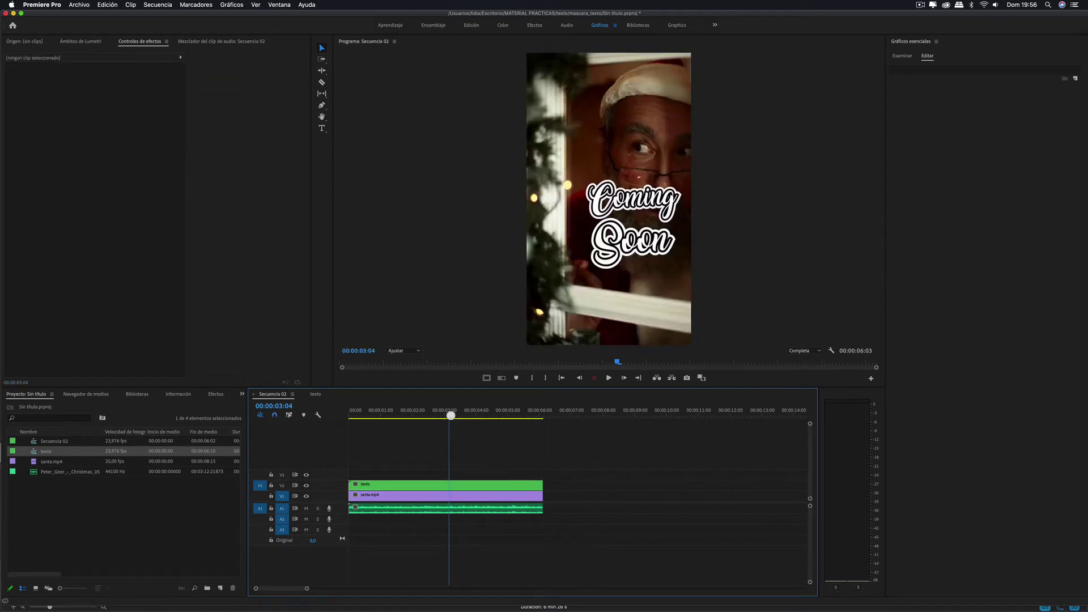
pyautogui.press('Home')
# Step: Select the texto clip in the timeline to edit its effects
pyautogui.click(371, 484)
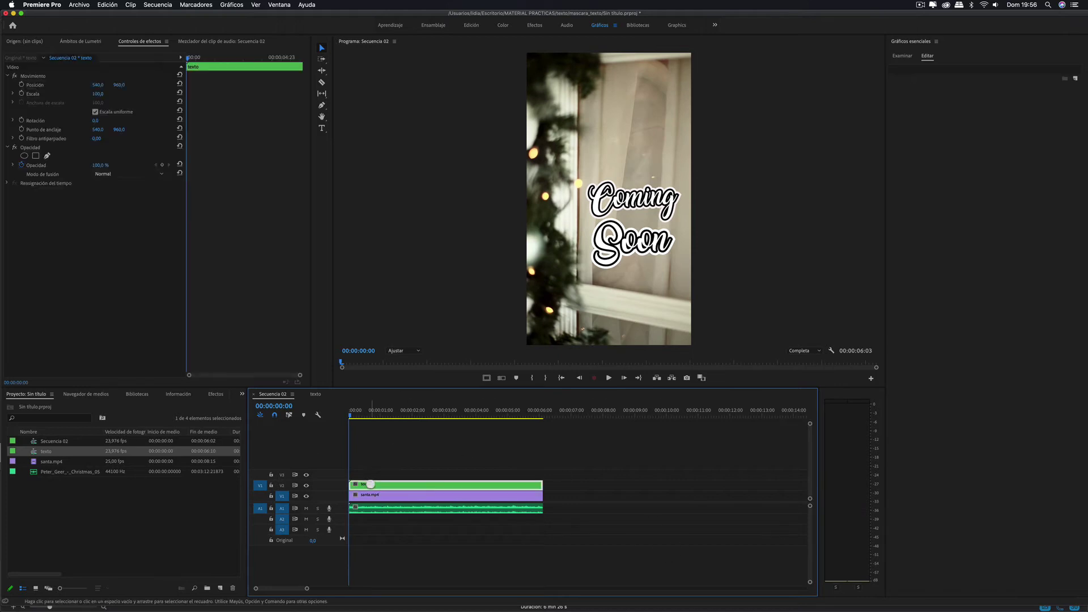
pyautogui.click(400, 475)
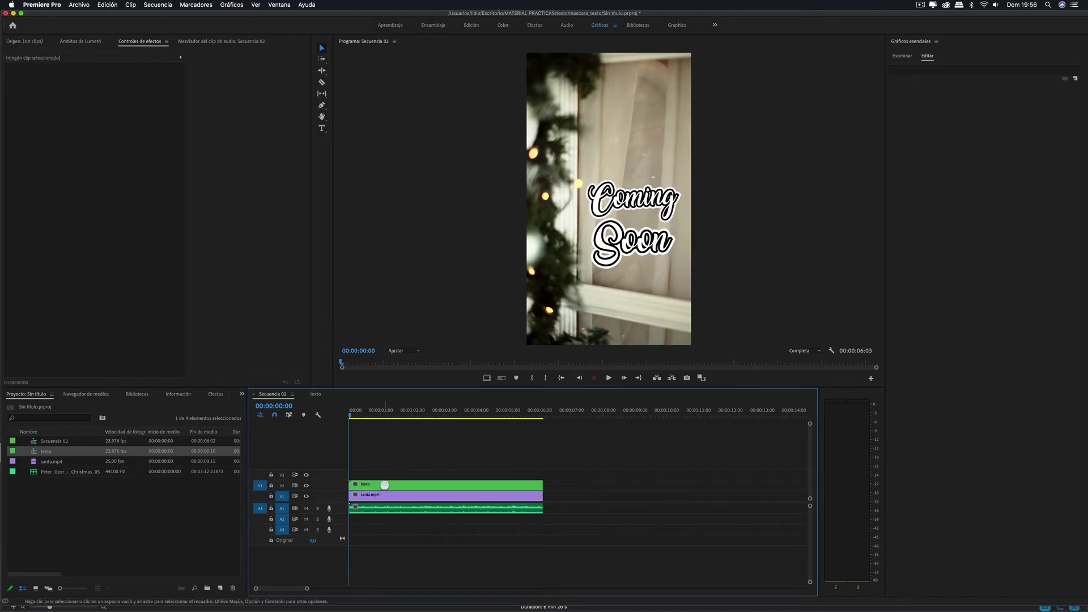
pyautogui.click(385, 485)
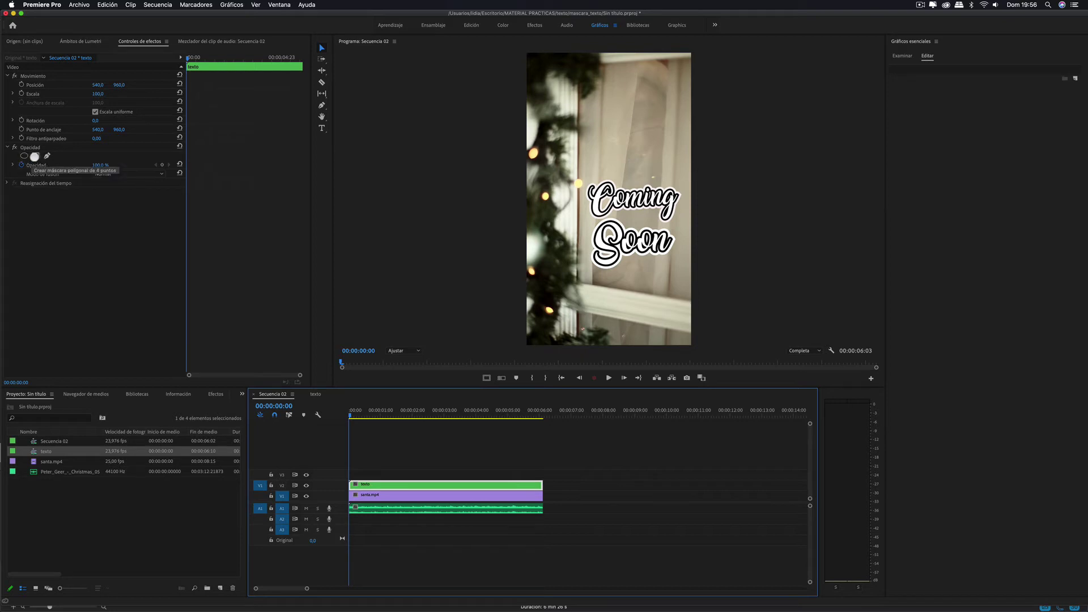
# Step: Add a four-point polygon opacity mask to texto and drag its corners to box the Coming Soon text
pyautogui.click(34, 156)
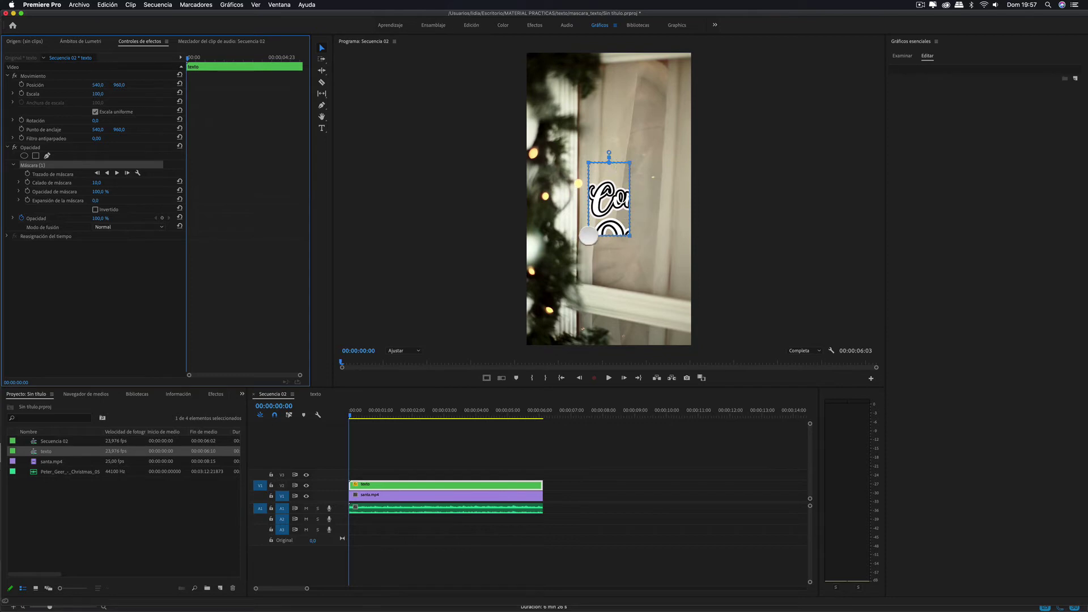
pyautogui.moveTo(588, 236); pyautogui.dragTo(553, 289)
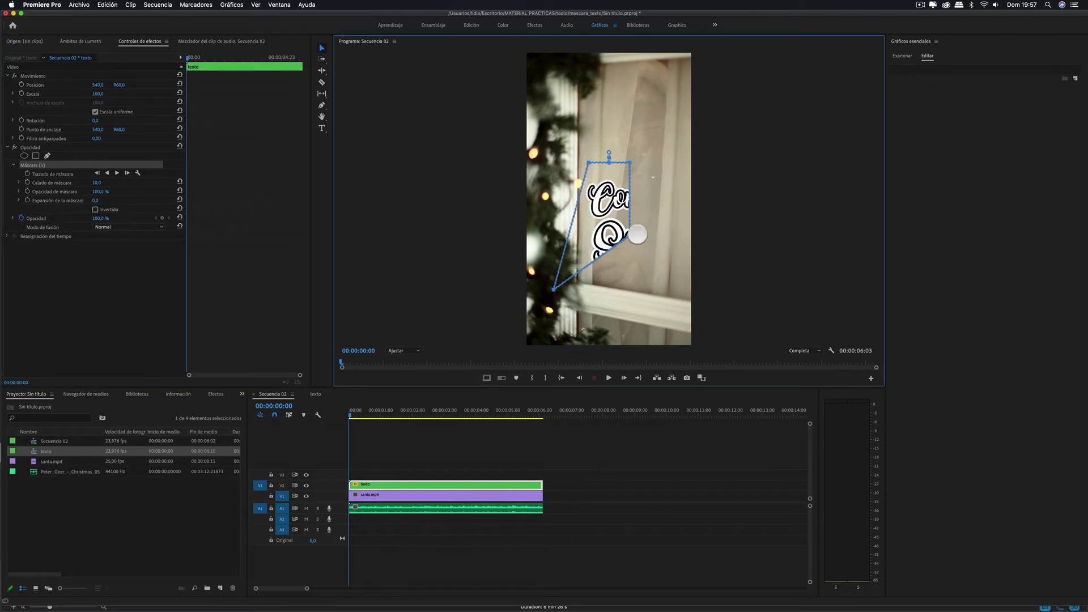
pyautogui.moveTo(630, 236)
pyautogui.mouseDown()
pyautogui.moveTo(643, 278)
pyautogui.moveTo(627, 277)
pyautogui.mouseUp()
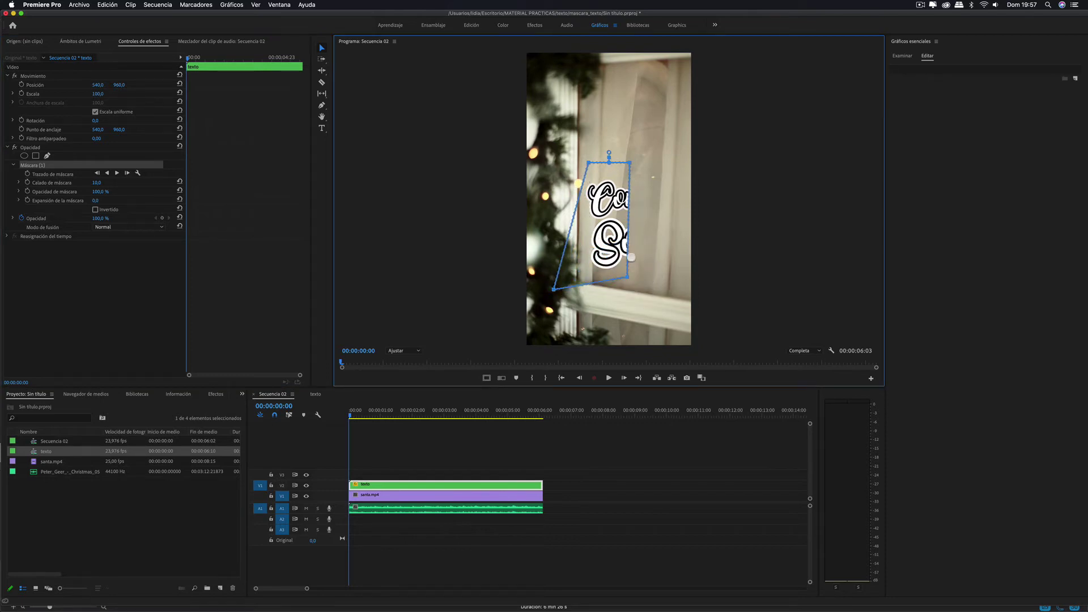
pyautogui.moveTo(588, 163); pyautogui.dragTo(553, 170)
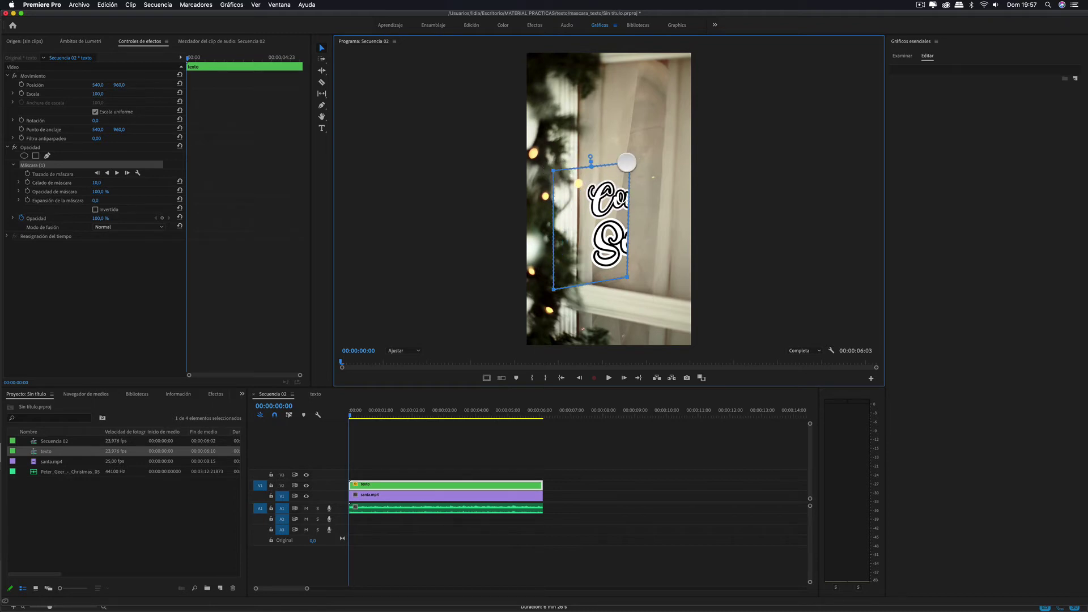
pyautogui.moveTo(627, 162)
pyautogui.mouseDown()
pyautogui.moveTo(578, 170)
pyautogui.moveTo(660, 171)
pyautogui.mouseUp()
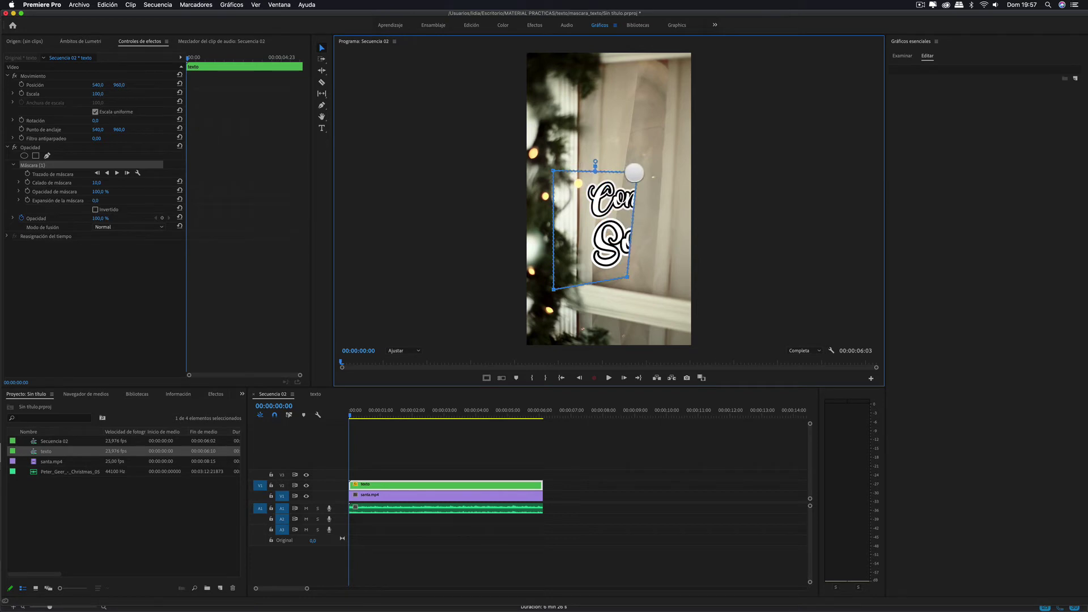
pyautogui.moveTo(627, 276); pyautogui.dragTo(684, 279)
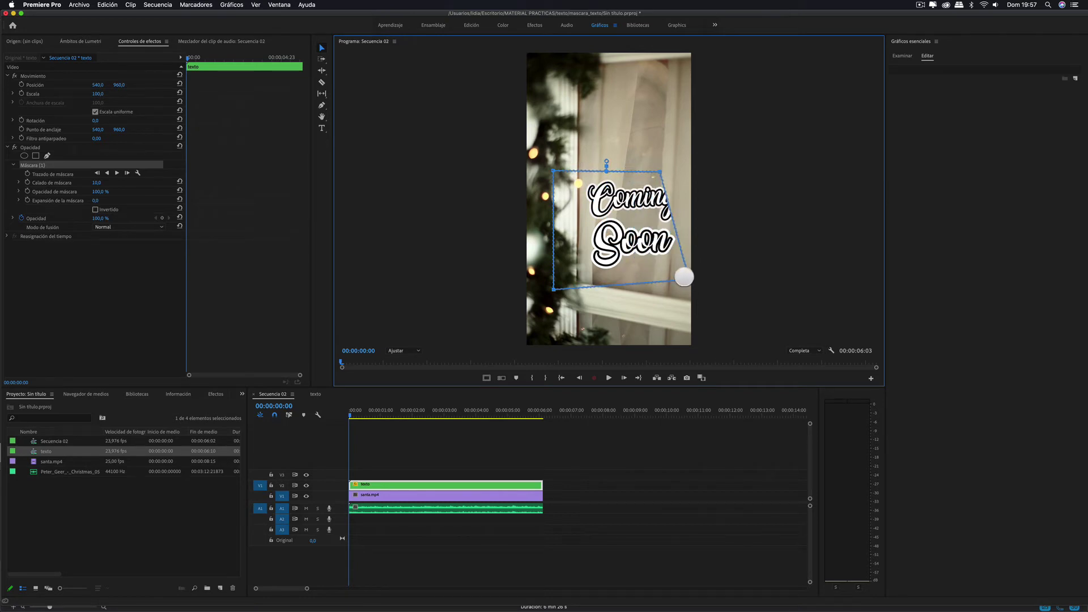
pyautogui.moveTo(660, 171); pyautogui.dragTo(685, 172)
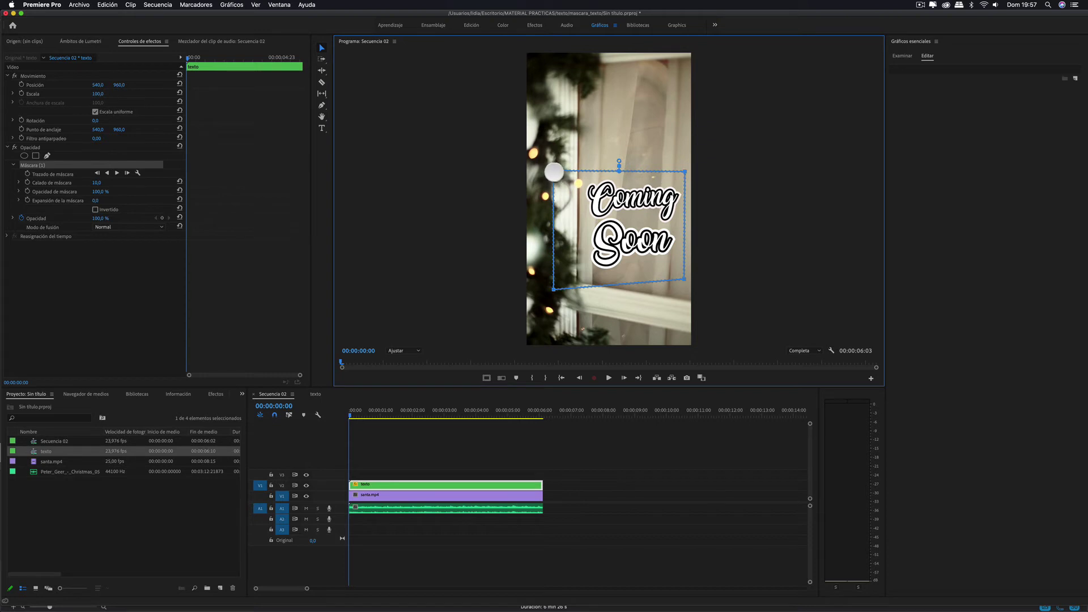
pyautogui.moveTo(554, 172); pyautogui.dragTo(580, 172)
pyautogui.moveTo(554, 289)
pyautogui.mouseDown()
pyautogui.moveTo(587, 284)
pyautogui.moveTo(576, 290)
pyautogui.mouseUp()
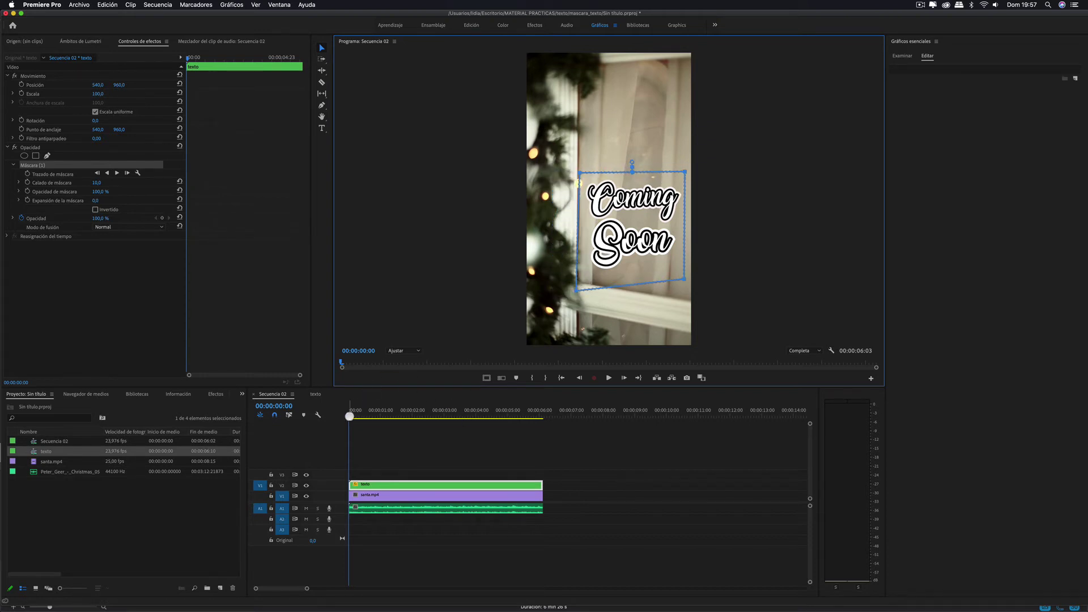
pyautogui.moveTo(349, 417); pyautogui.dragTo(385, 420)
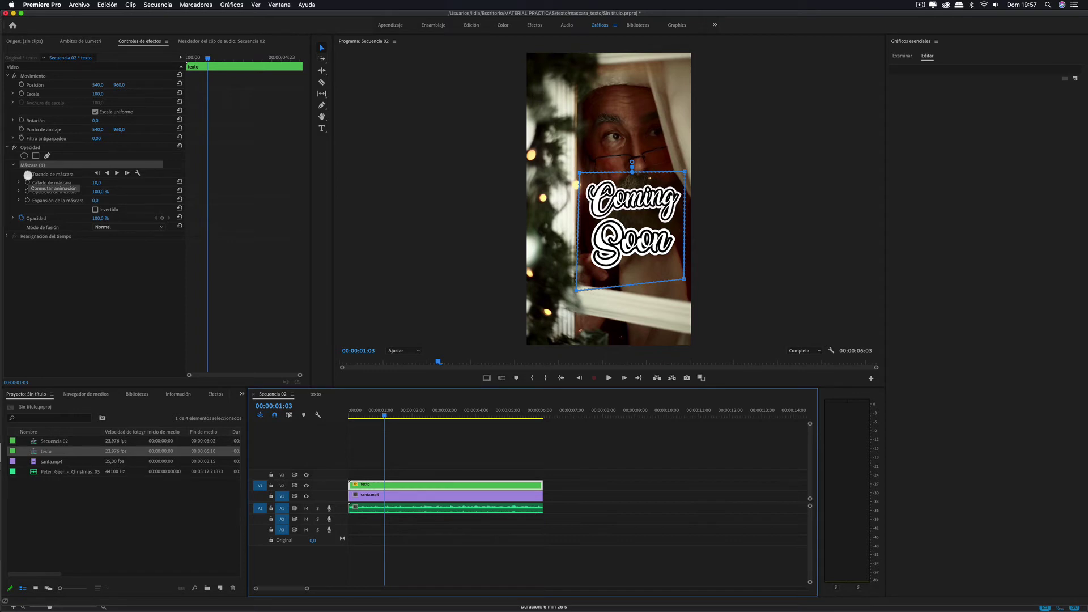
# Step: Turn on the Trazado de máscara stopwatch and drag the mask's right corners to match the curtain edge
pyautogui.click(28, 174)
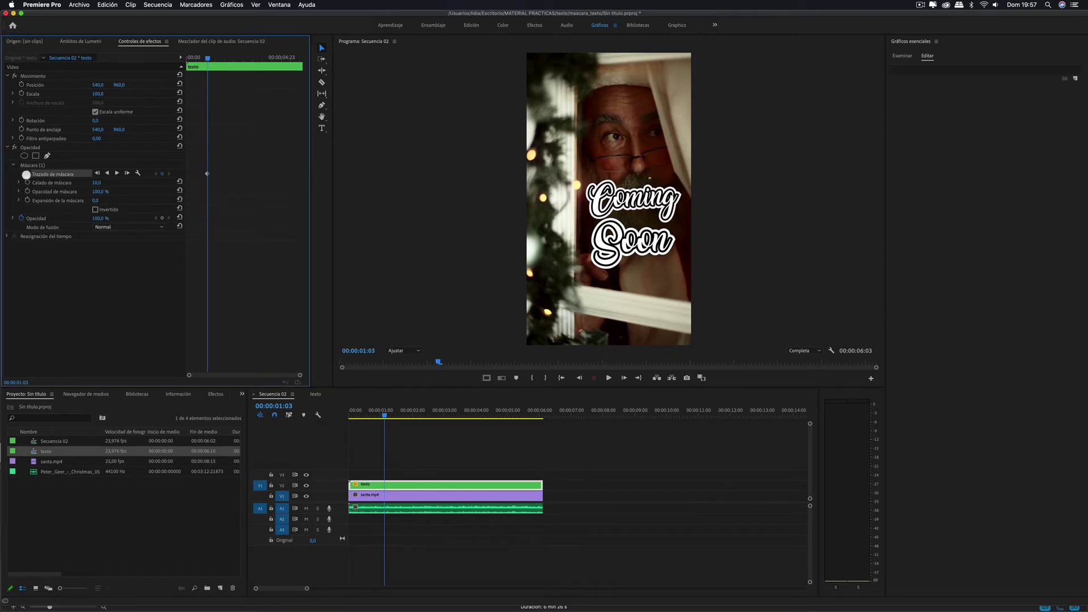
pyautogui.click(37, 166)
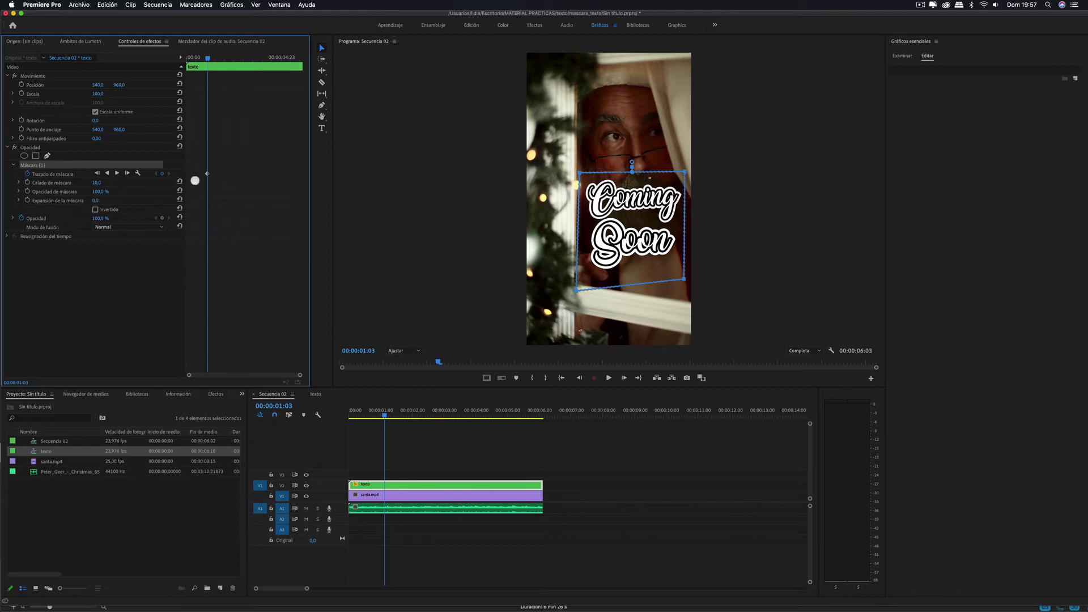
pyautogui.moveTo(385, 413); pyautogui.dragTo(382, 414)
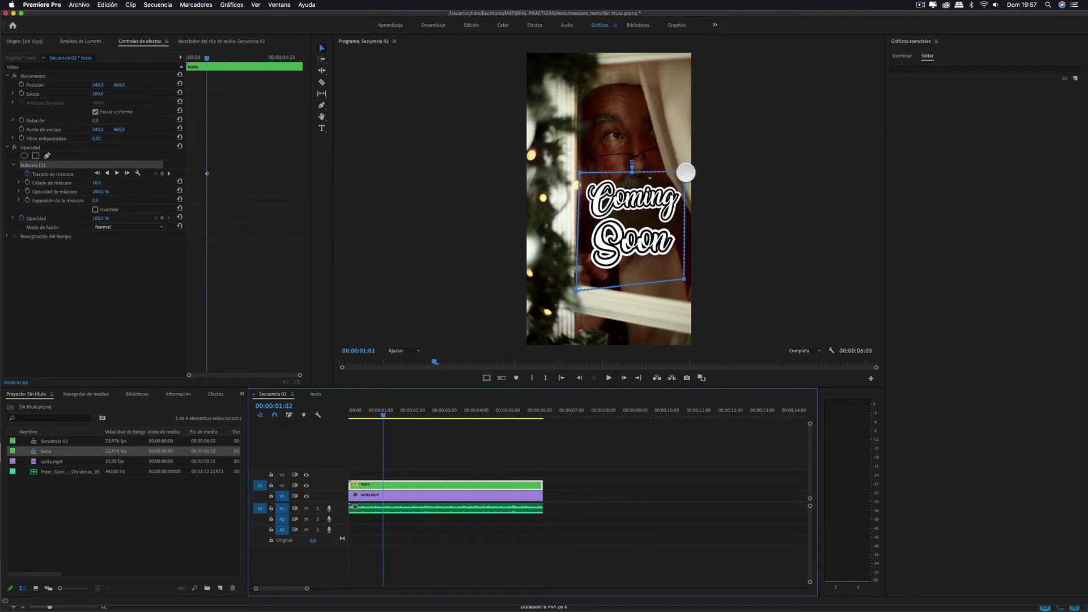
pyautogui.moveTo(685, 172); pyautogui.dragTo(673, 178)
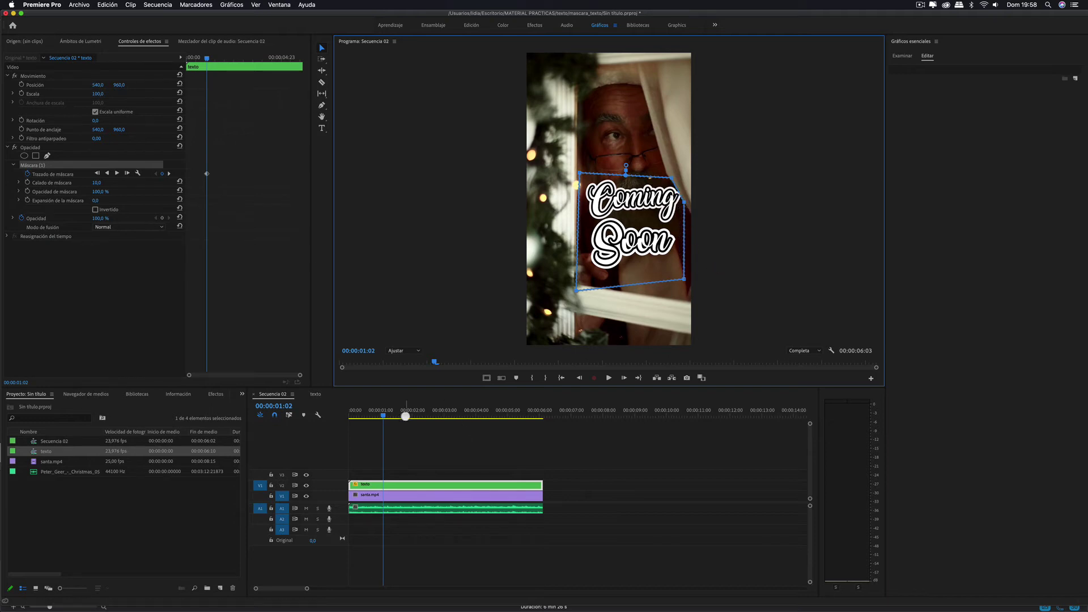
pyautogui.click(382, 416)
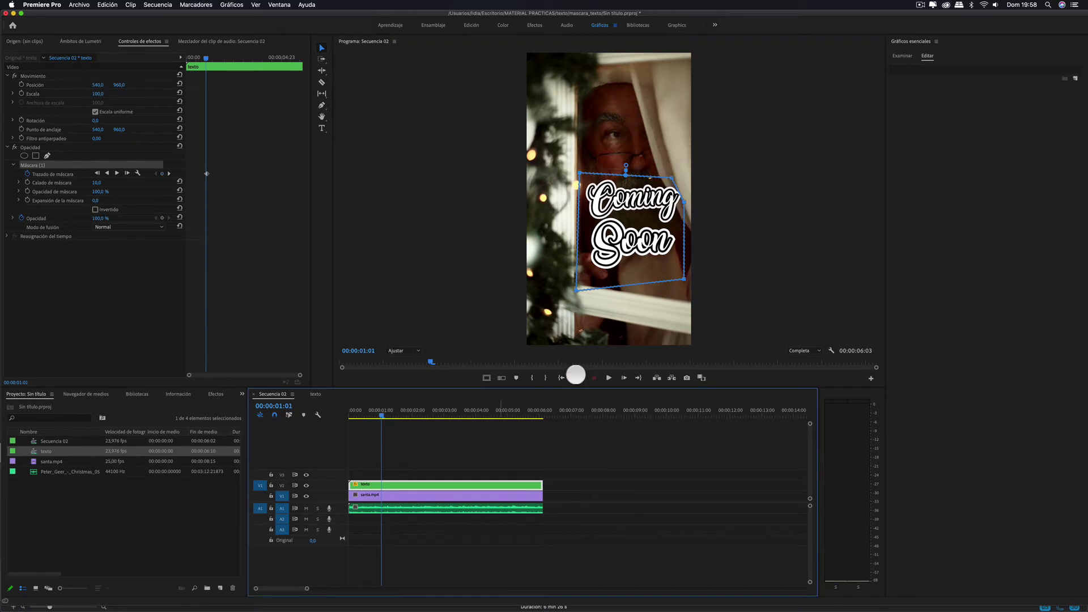
pyautogui.moveTo(670, 177)
pyautogui.mouseDown()
pyautogui.moveTo(659, 172)
pyautogui.moveTo(673, 203)
pyautogui.mouseUp()
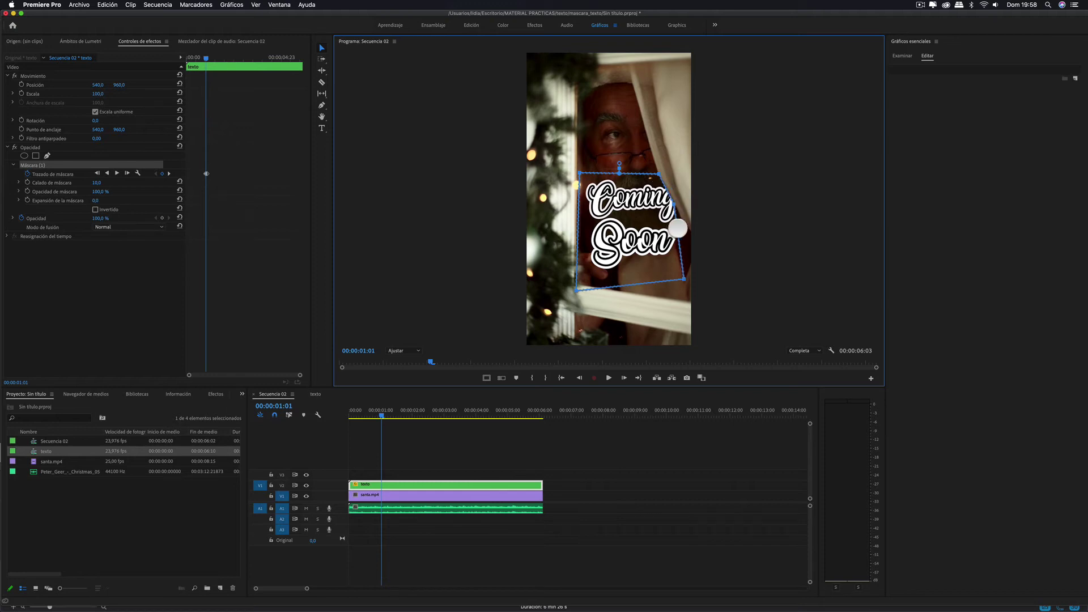
pyautogui.moveTo(674, 203); pyautogui.dragTo(684, 227)
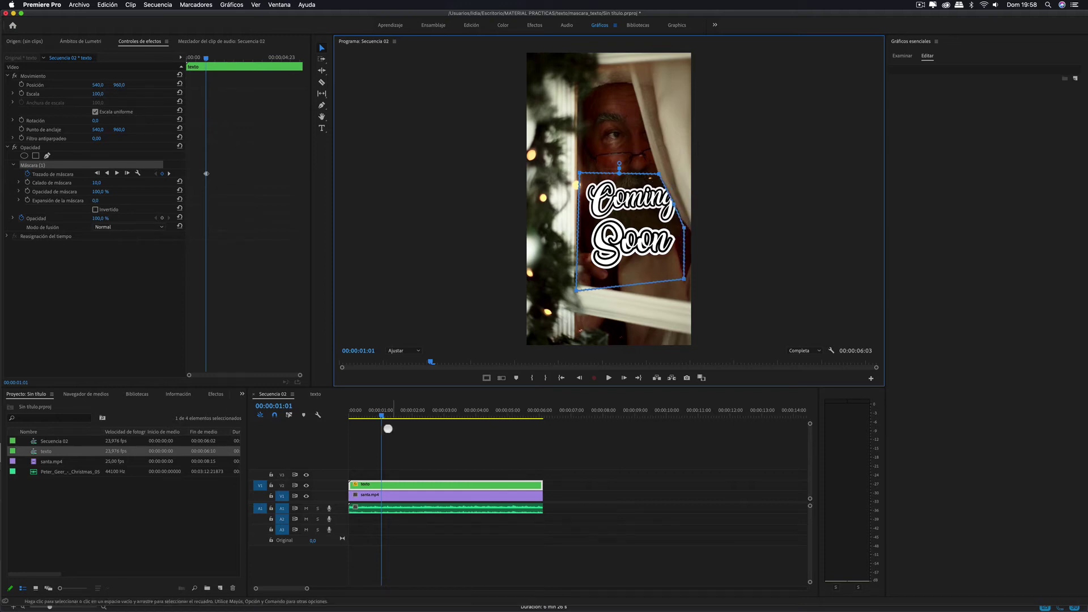
# Step: Move the top-right mask corner left to follow the curtain at 00:00:01:00
pyautogui.click(379, 417)
pyautogui.moveTo(381, 417); pyautogui.dragTo(382, 418)
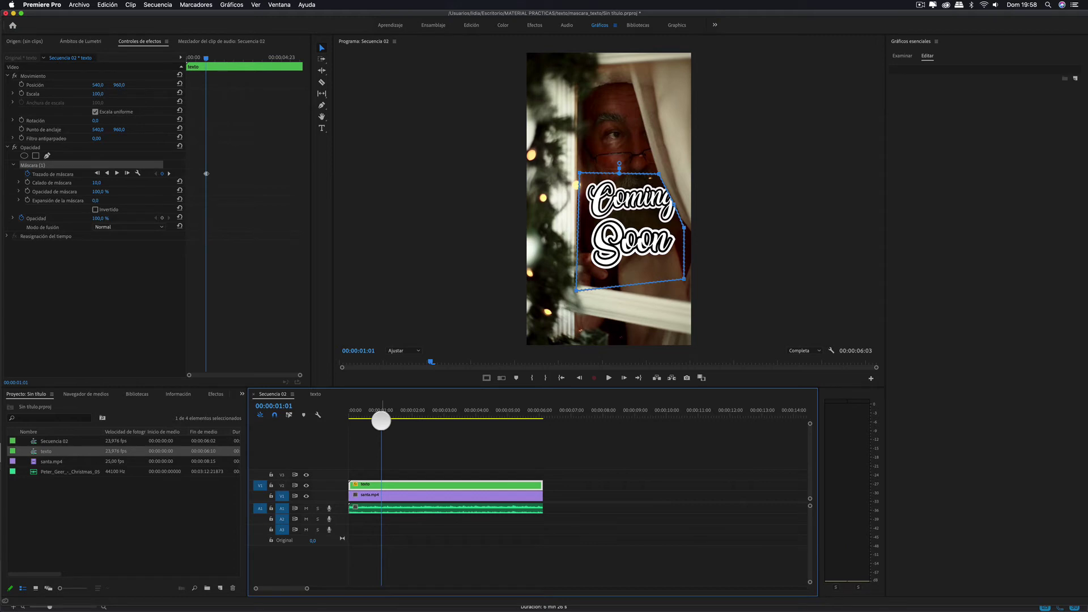
pyautogui.moveTo(380, 420); pyautogui.dragTo(380, 421)
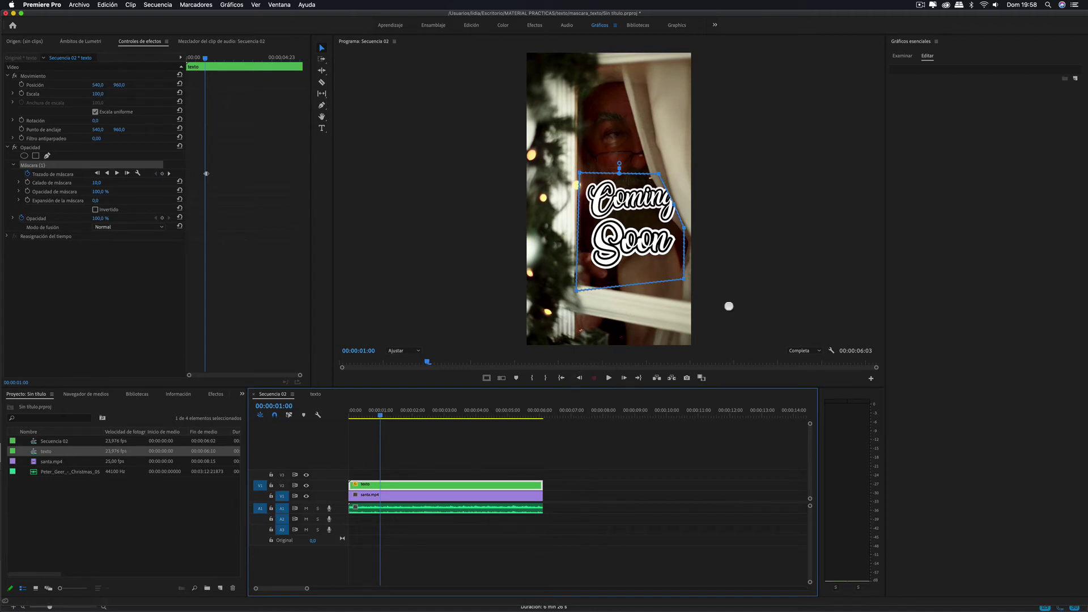
pyautogui.moveTo(658, 174); pyautogui.dragTo(663, 208)
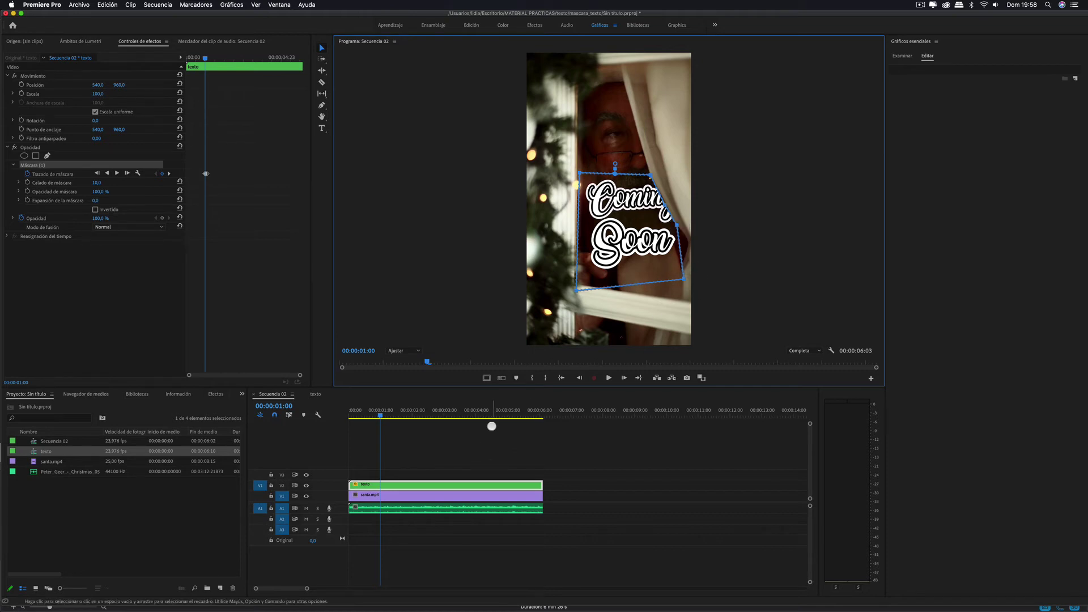
# Step: At 00:00:00:23, tuck the mask's right edge behind the curtain while keeping all of Soon visible
pyautogui.click(580, 377)
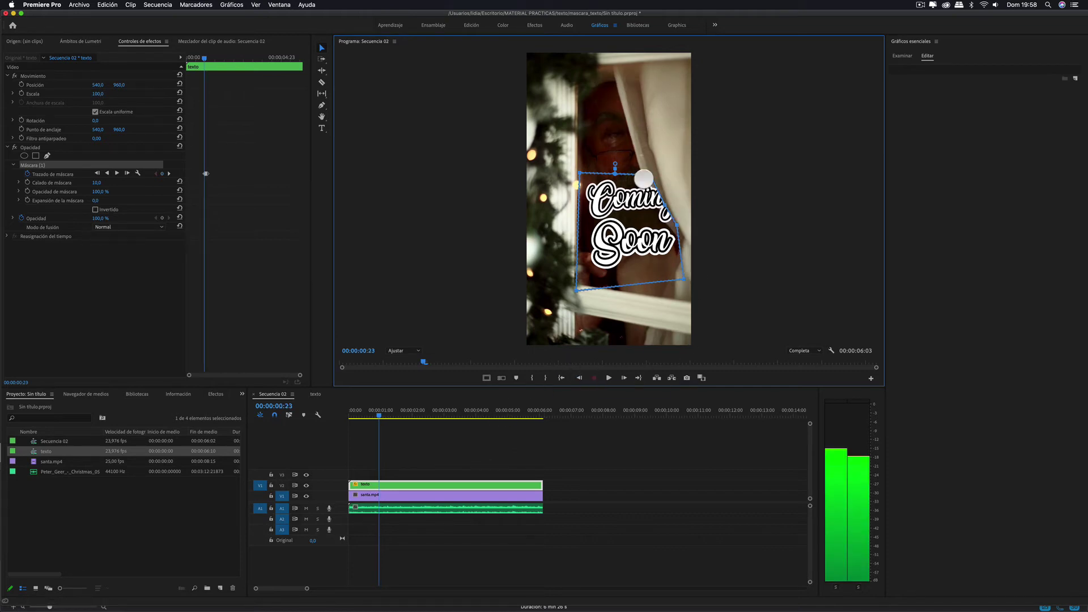
pyautogui.moveTo(652, 173)
pyautogui.mouseDown()
pyautogui.moveTo(659, 208)
pyautogui.moveTo(679, 225)
pyautogui.mouseUp()
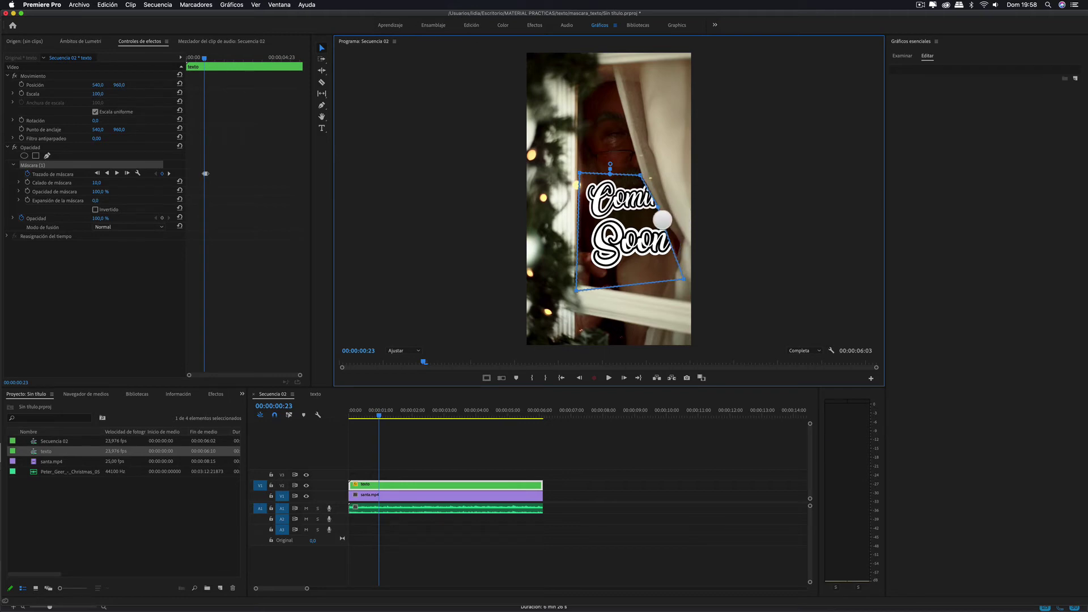
pyautogui.moveTo(668, 239); pyautogui.dragTo(678, 239)
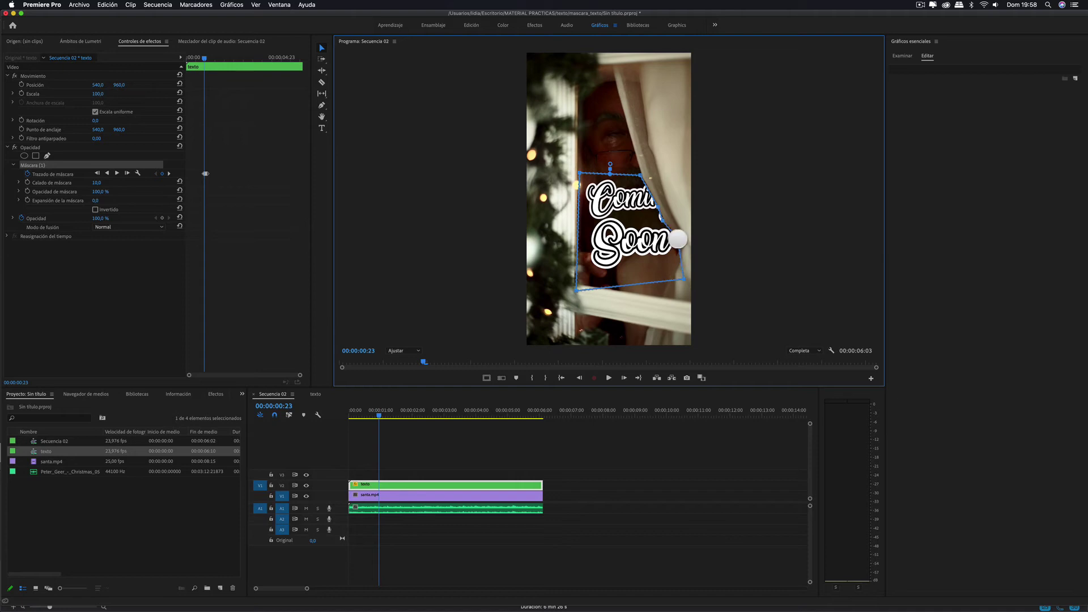
# Step: At 00:00:00:22, reshape the mask's top-right and lower-right corners along the curtain, then return to start
pyautogui.click(579, 380)
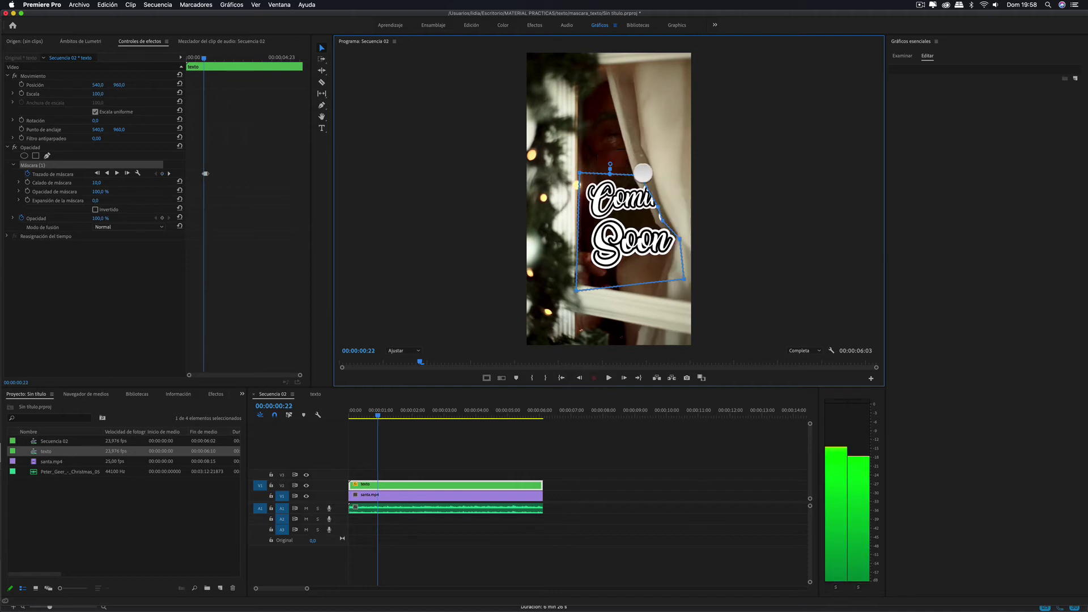
pyautogui.moveTo(639, 176); pyautogui.dragTo(646, 202)
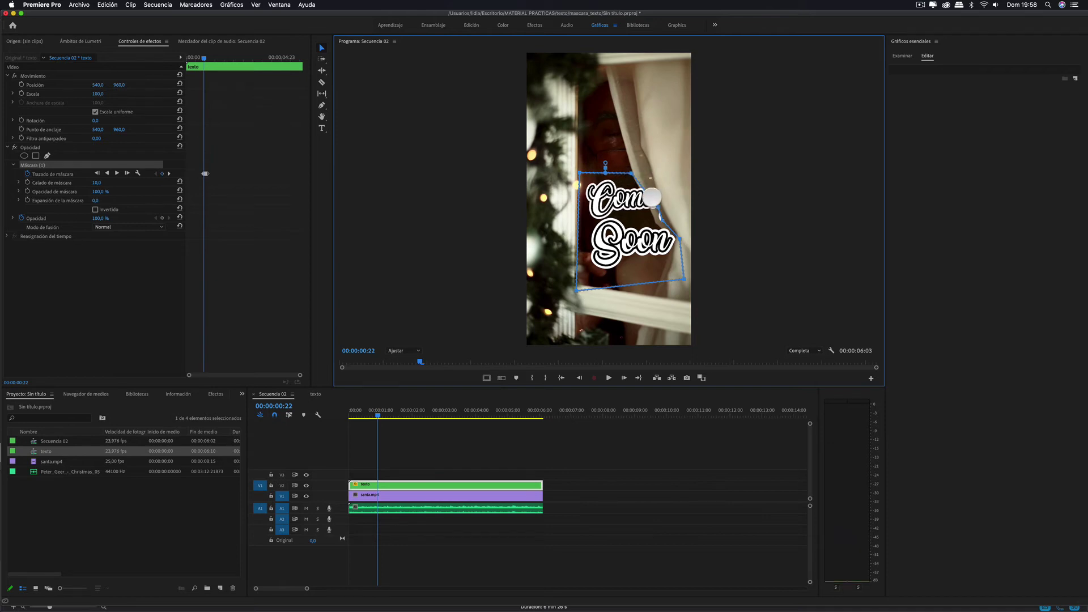
pyautogui.moveTo(644, 198)
pyautogui.mouseDown()
pyautogui.moveTo(663, 210)
pyautogui.moveTo(674, 242)
pyautogui.mouseUp()
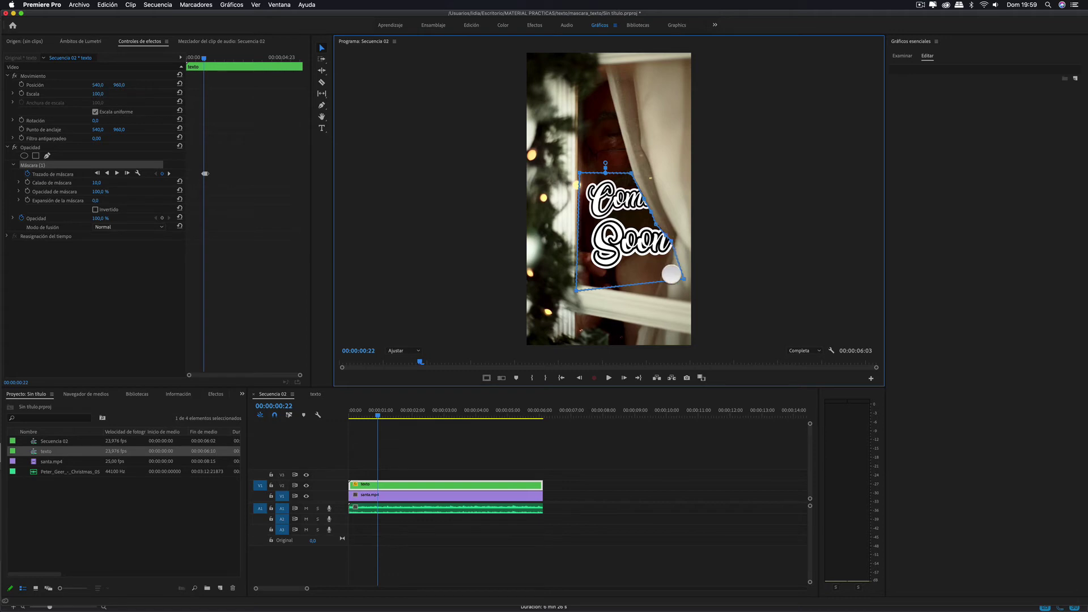
pyautogui.moveTo(683, 279); pyautogui.dragTo(659, 280)
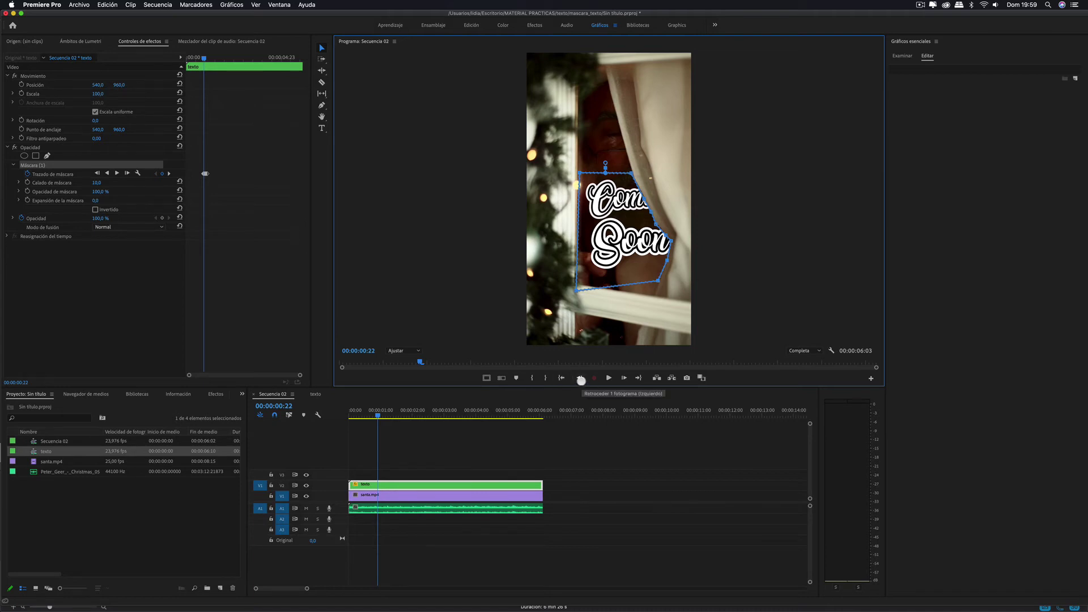
pyautogui.click(562, 379)
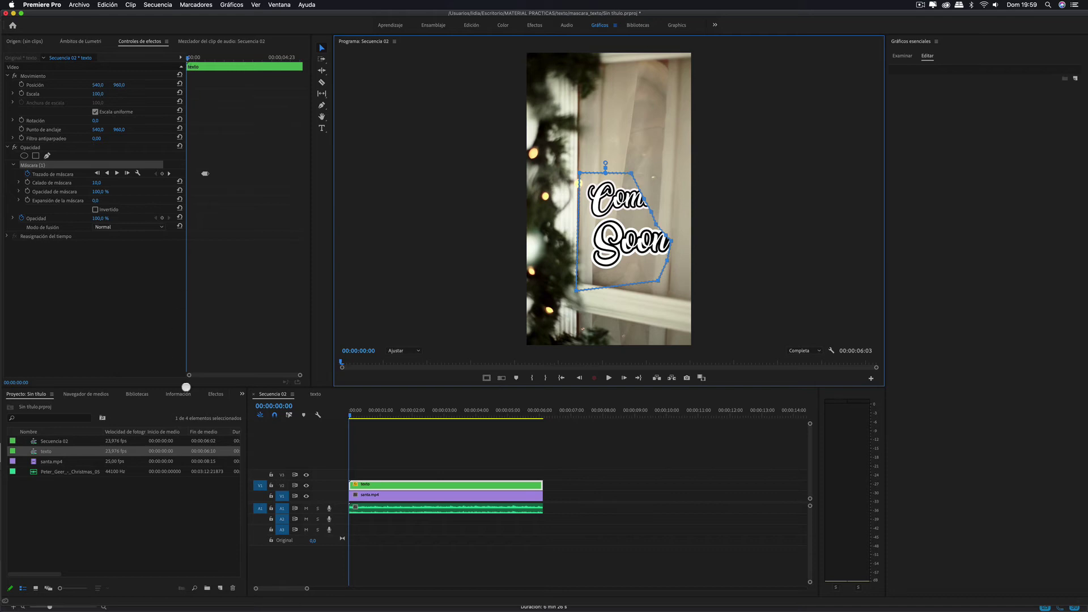
# Step: Zoom the keyframe ruler and reshape the mask along the curtain edge at frame 21
pyautogui.moveTo(300, 374); pyautogui.dragTo(214, 377)
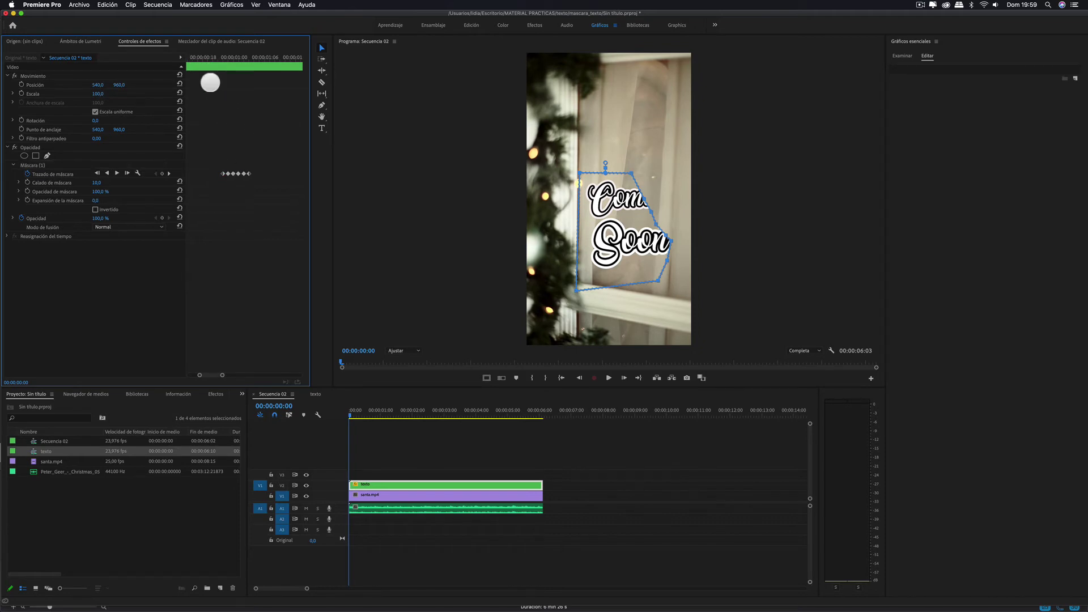
pyautogui.click(208, 79)
pyautogui.moveTo(352, 415); pyautogui.dragTo(377, 415)
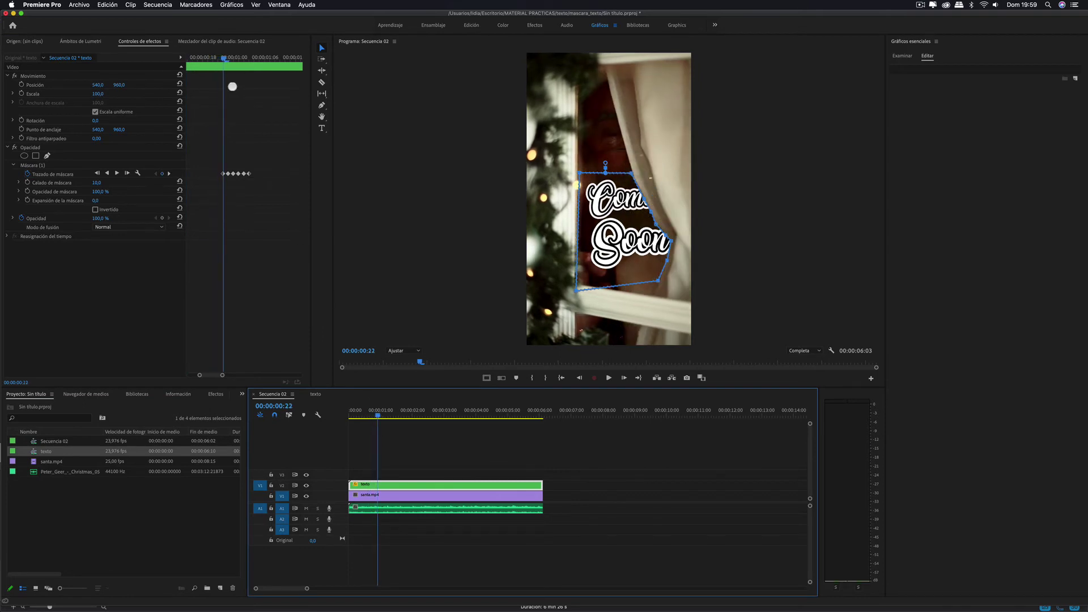
pyautogui.moveTo(221, 56); pyautogui.dragTo(224, 57)
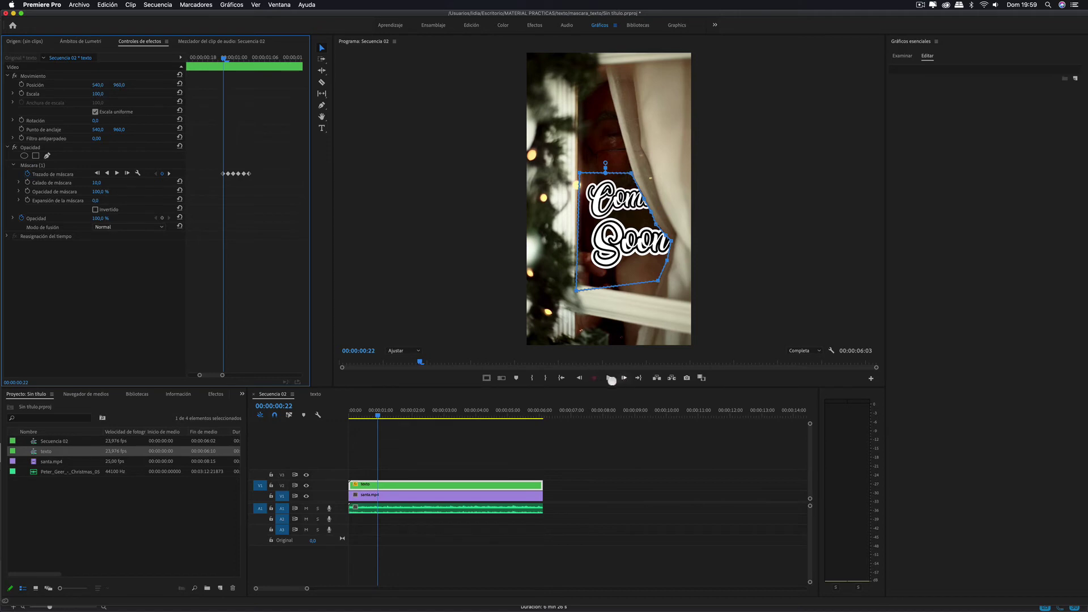
pyautogui.click(579, 377)
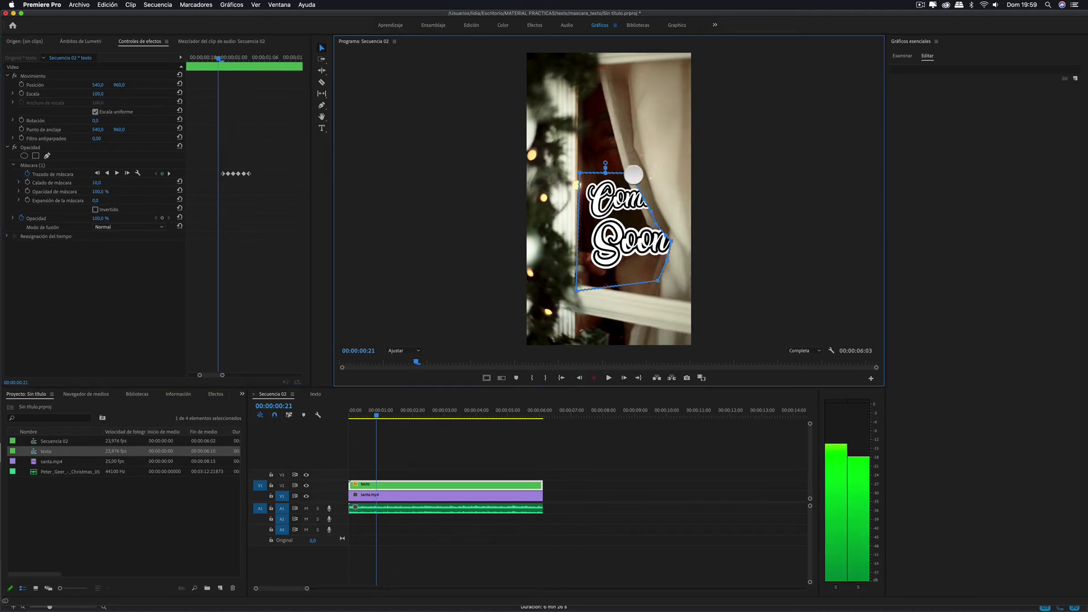
pyautogui.moveTo(632, 174)
pyautogui.mouseDown()
pyautogui.moveTo(665, 233)
pyautogui.moveTo(659, 242)
pyautogui.moveTo(672, 242)
pyautogui.moveTo(656, 244)
pyautogui.moveTo(663, 265)
pyautogui.moveTo(647, 292)
pyautogui.mouseUp()
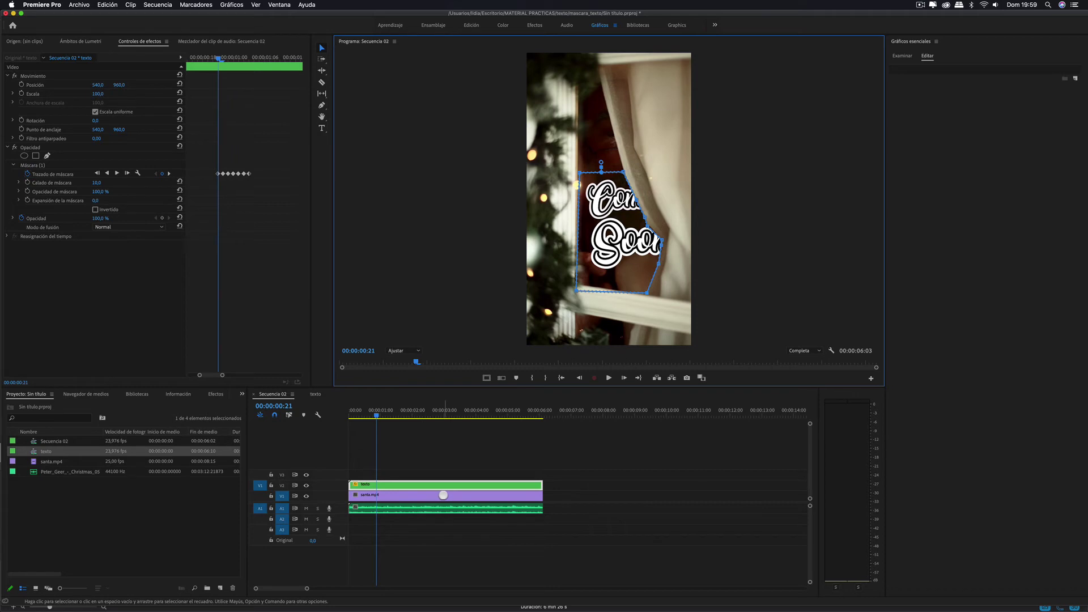
# Step: Reshape the mask's right edge along the curtain for frames 20 through 18
pyautogui.press('Left')
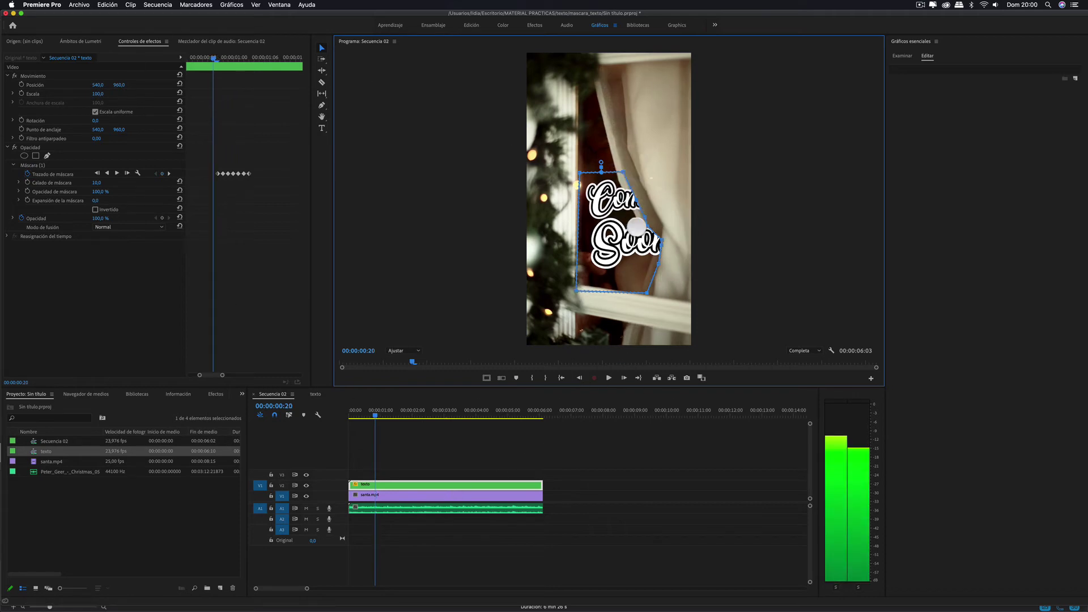
pyautogui.moveTo(623, 171)
pyautogui.mouseDown()
pyautogui.moveTo(668, 259)
pyautogui.moveTo(639, 298)
pyautogui.mouseUp()
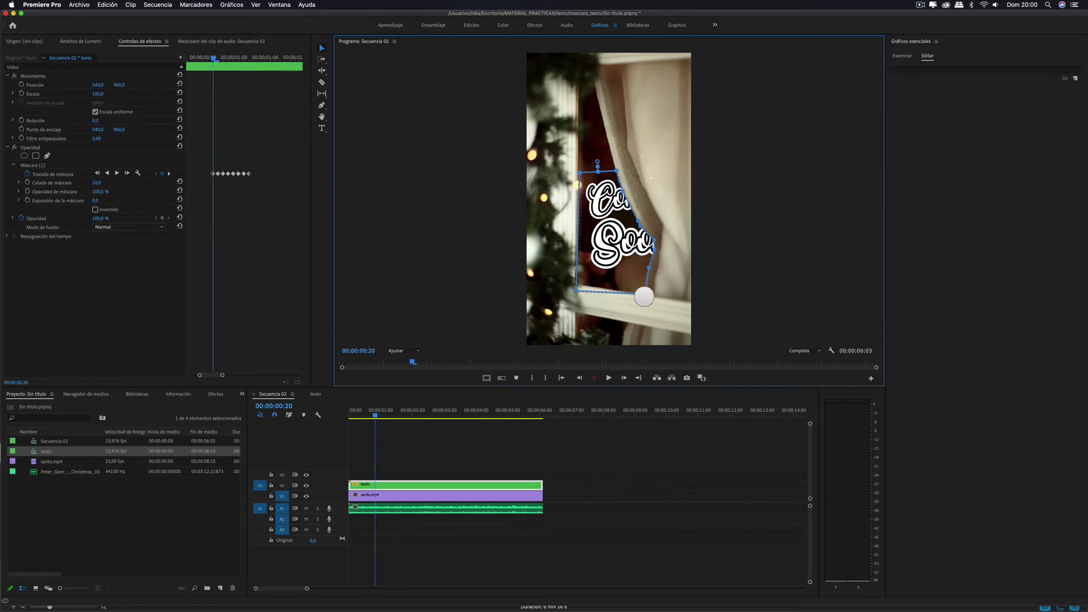
pyautogui.click(580, 378)
pyautogui.moveTo(621, 187); pyautogui.dragTo(647, 254)
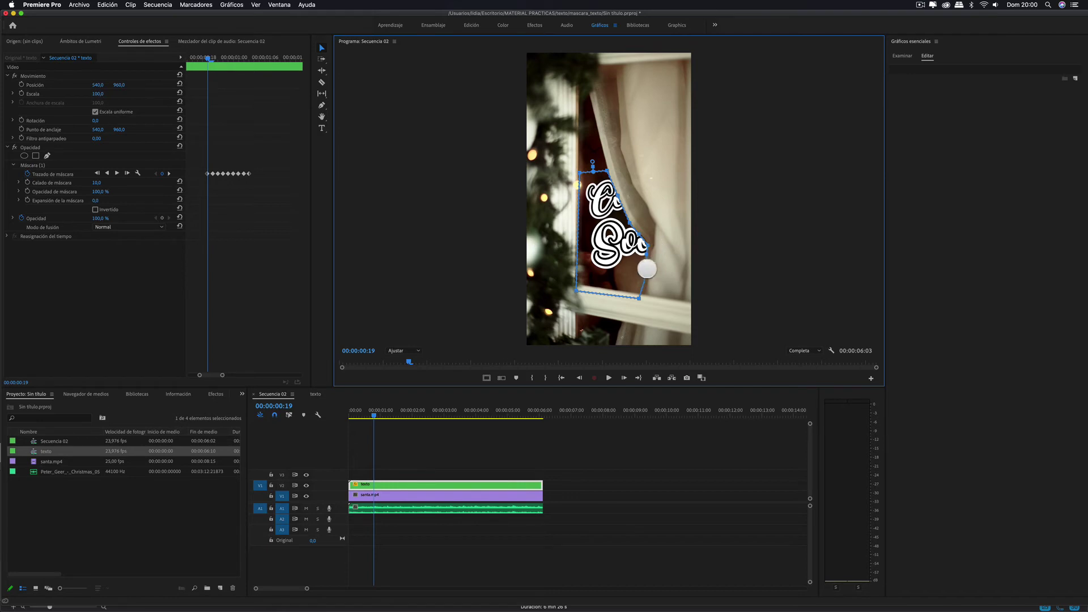
pyautogui.press('Left')
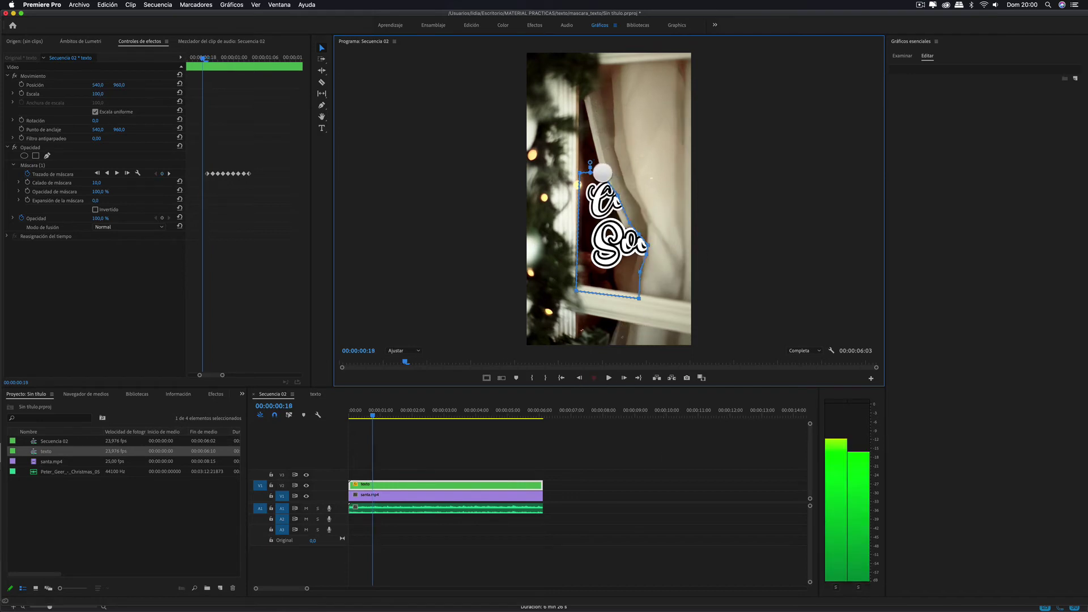
pyautogui.moveTo(617, 196); pyautogui.dragTo(612, 204)
pyautogui.moveTo(648, 247); pyautogui.dragTo(638, 248)
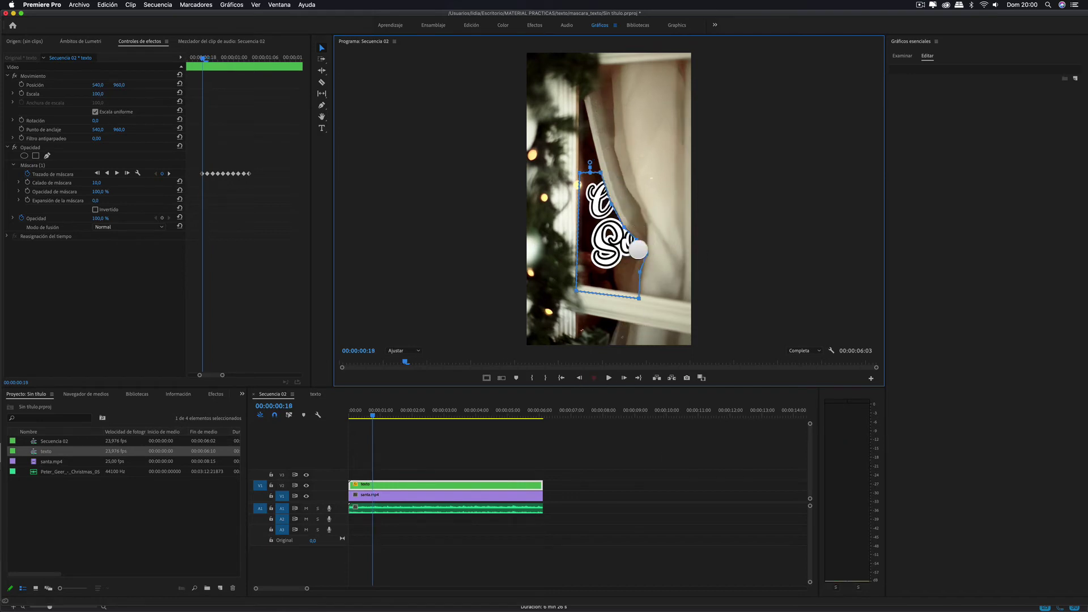
pyautogui.moveTo(639, 298); pyautogui.dragTo(631, 300)
# Step: Pull the mask points left beside the curtain for frames 17 through 15
pyautogui.press('Left')
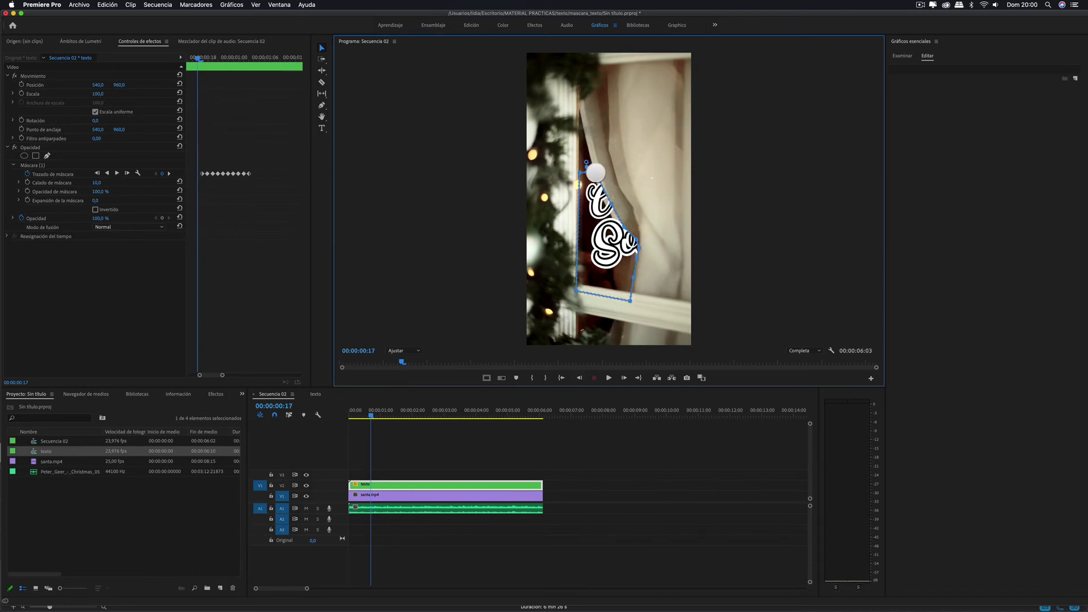
pyautogui.moveTo(590, 172); pyautogui.dragTo(586, 172)
pyautogui.moveTo(638, 247); pyautogui.dragTo(629, 243)
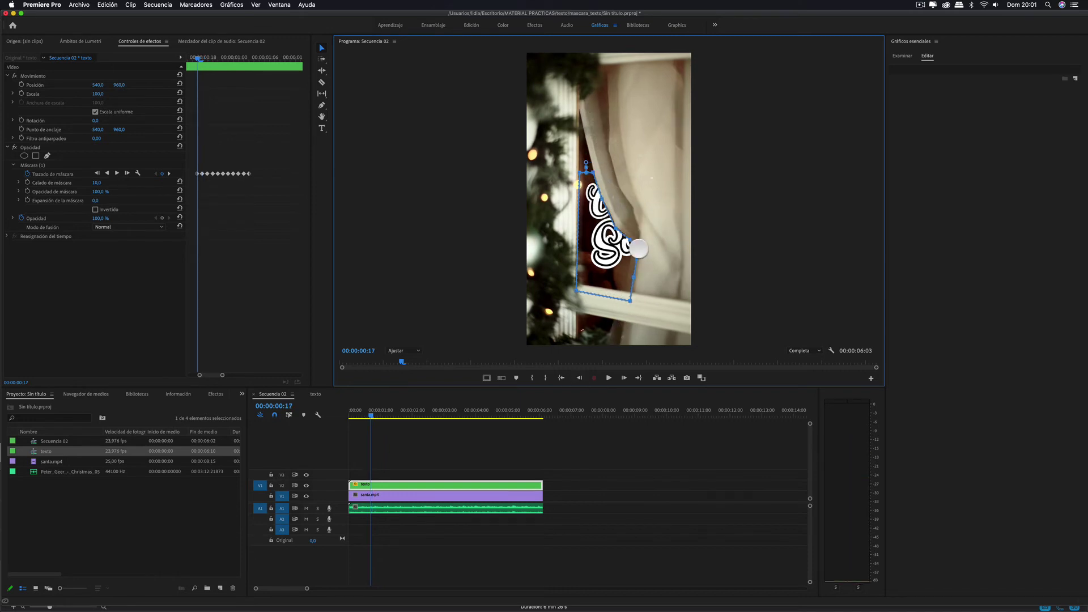
pyautogui.moveTo(630, 300); pyautogui.dragTo(622, 305)
pyautogui.click(579, 378)
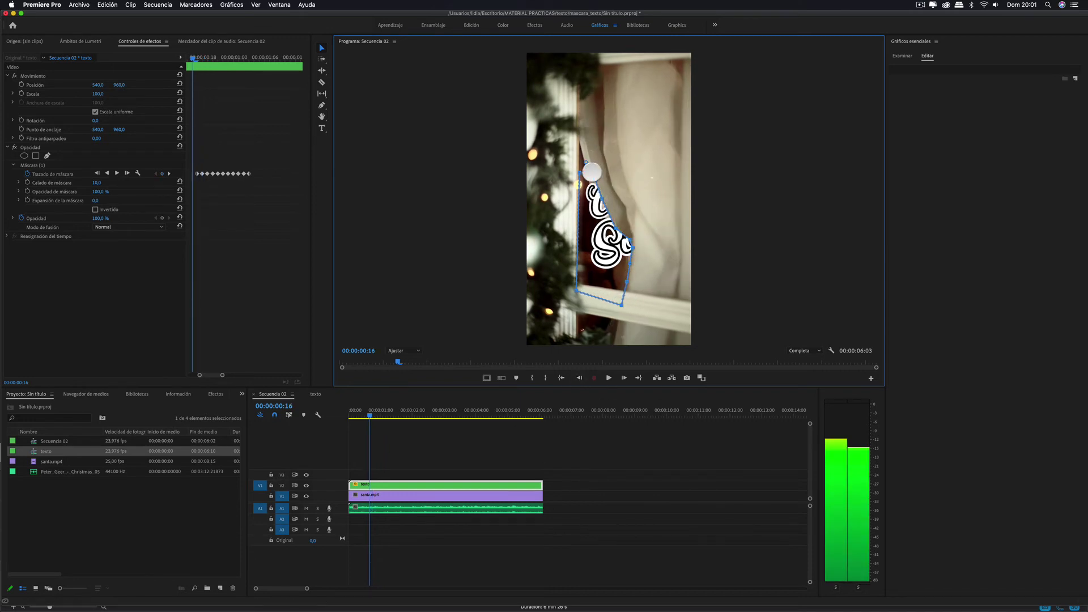
pyautogui.moveTo(586, 173); pyautogui.dragTo(595, 202)
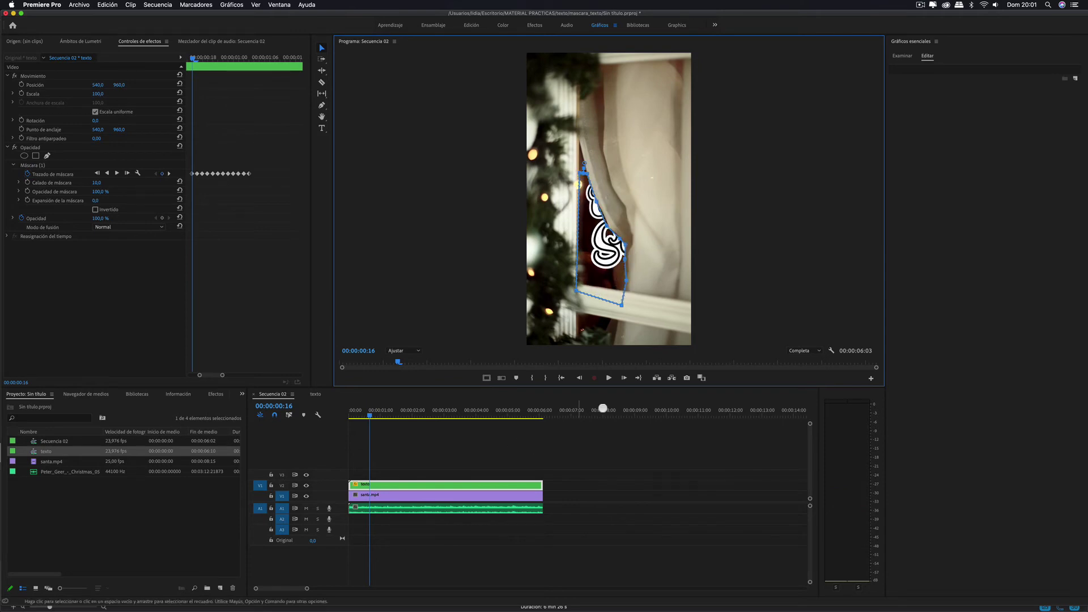
pyautogui.press('Left')
pyautogui.moveTo(569, 173); pyautogui.dragTo(579, 174)
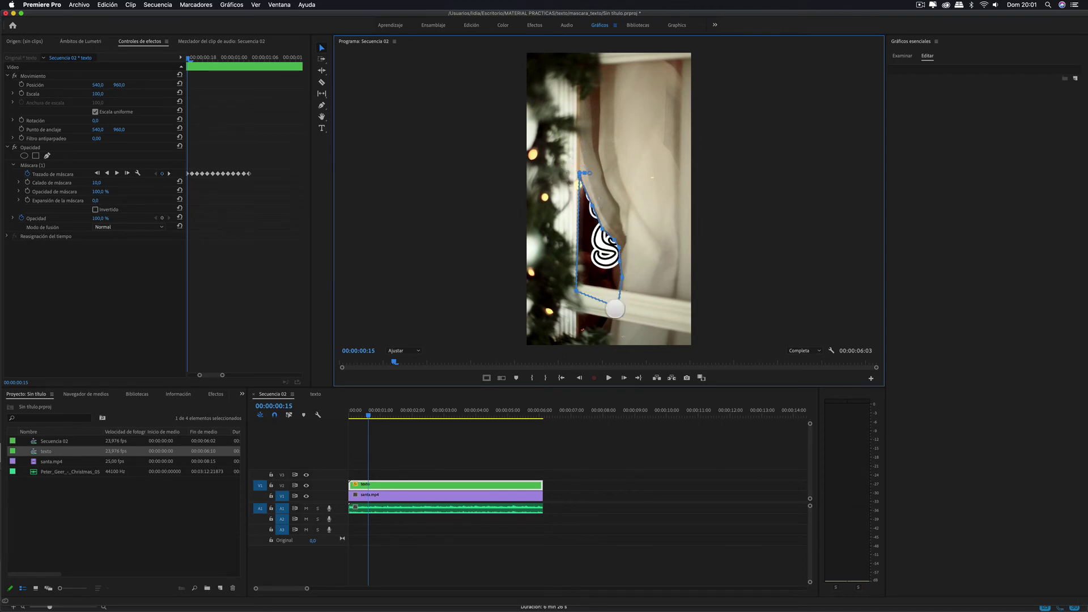
# Step: Nudge the mask's right-side points along the curtain down to frame 11, then select the mask
pyautogui.press('Left')
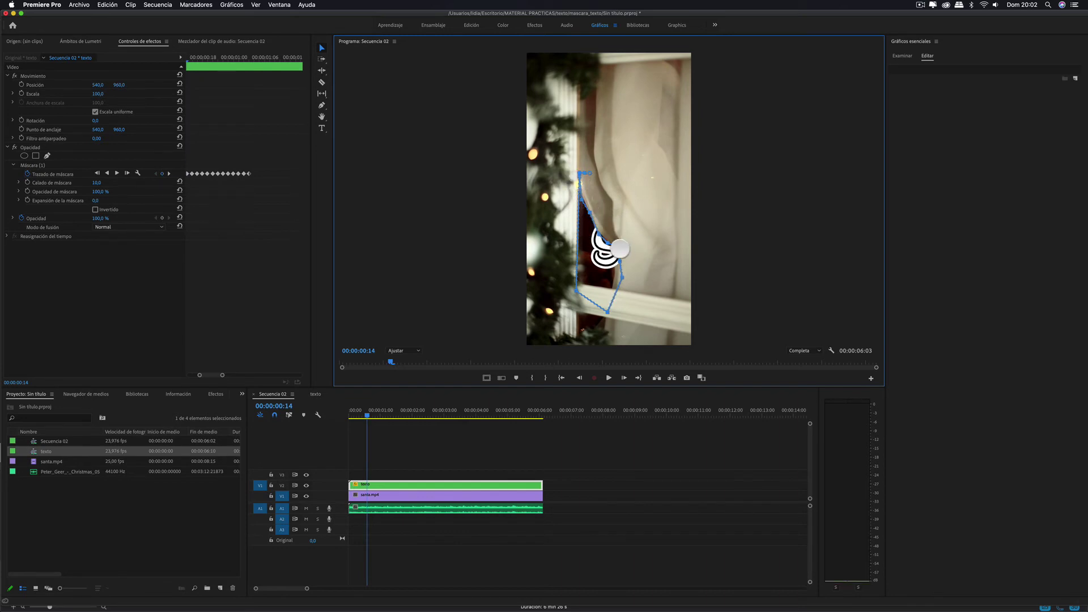
pyautogui.press('Left')
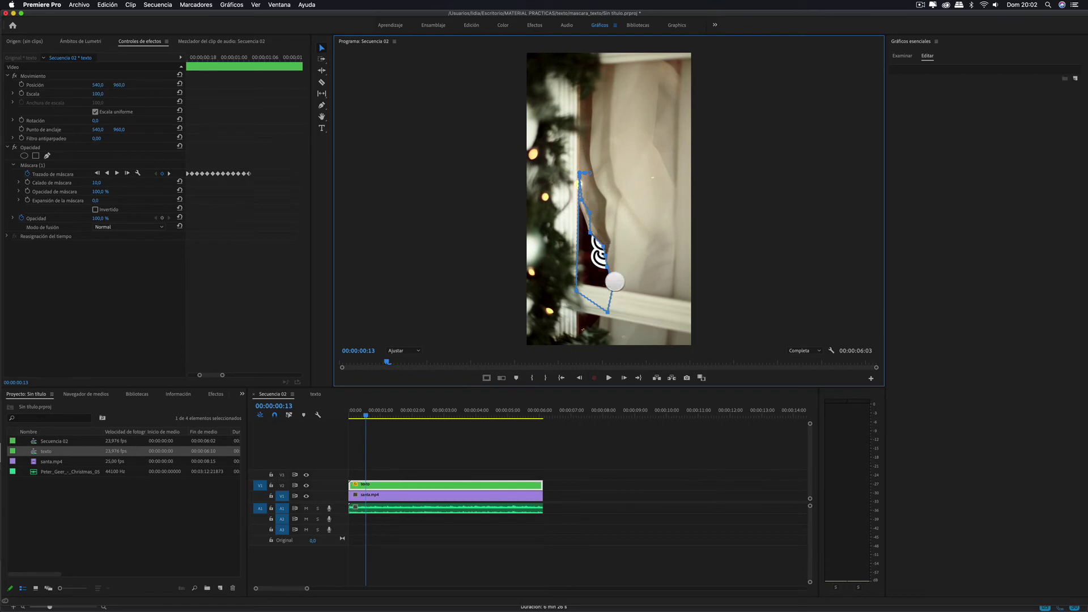
pyautogui.press('Left')
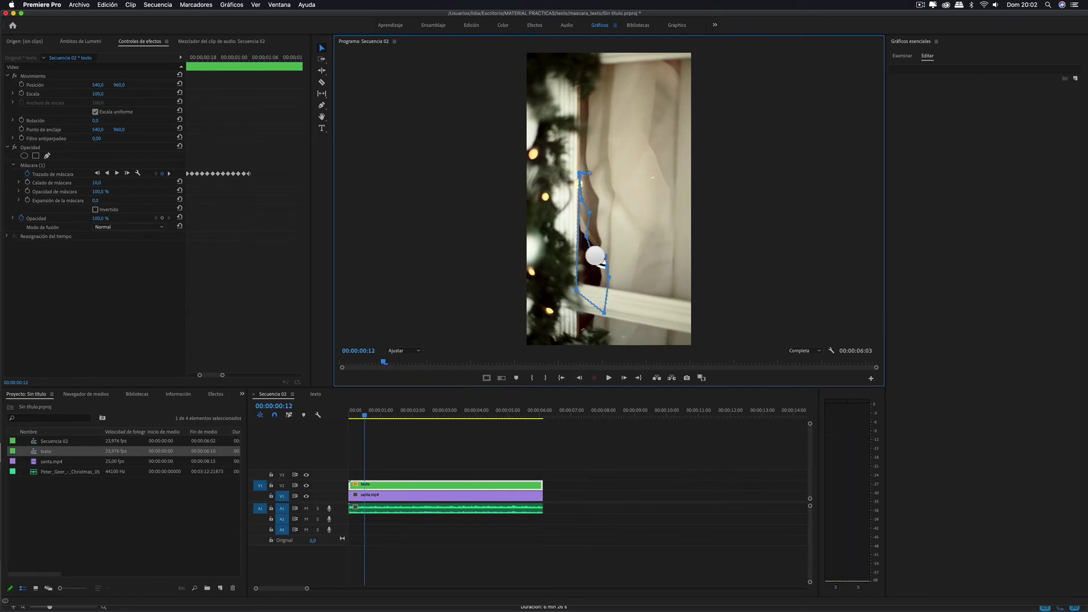
pyautogui.moveTo(606, 266); pyautogui.dragTo(613, 280)
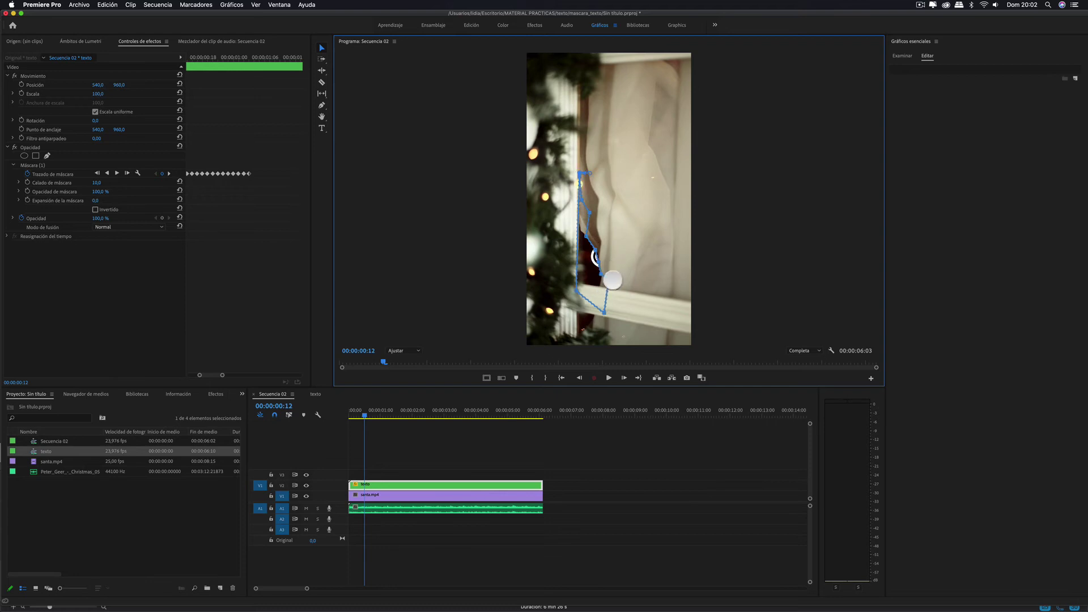
pyautogui.press('Left')
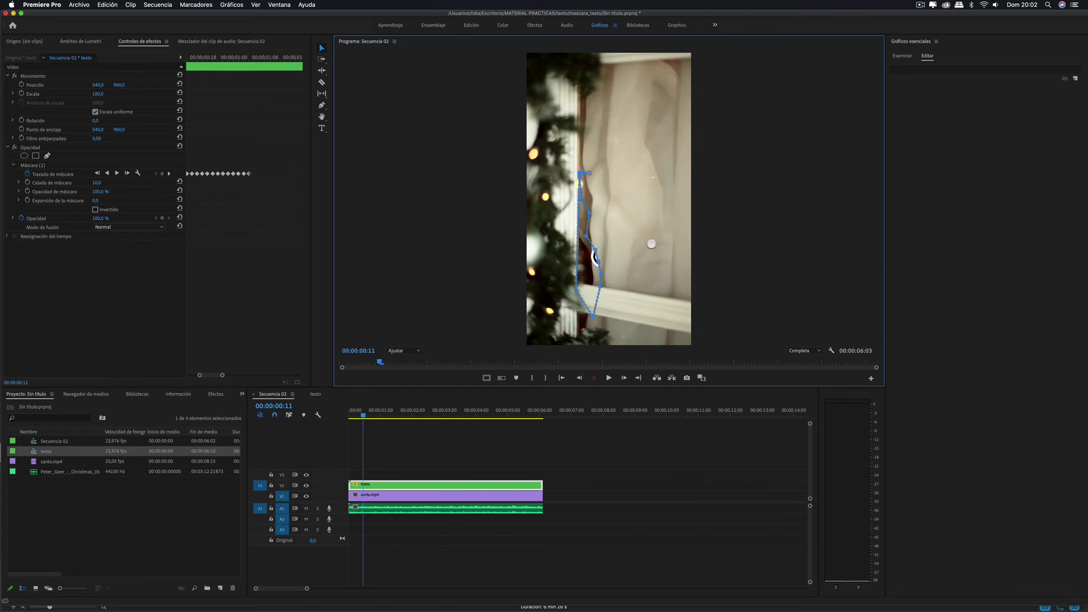
pyautogui.moveTo(600, 287); pyautogui.dragTo(596, 290)
pyautogui.click(33, 166)
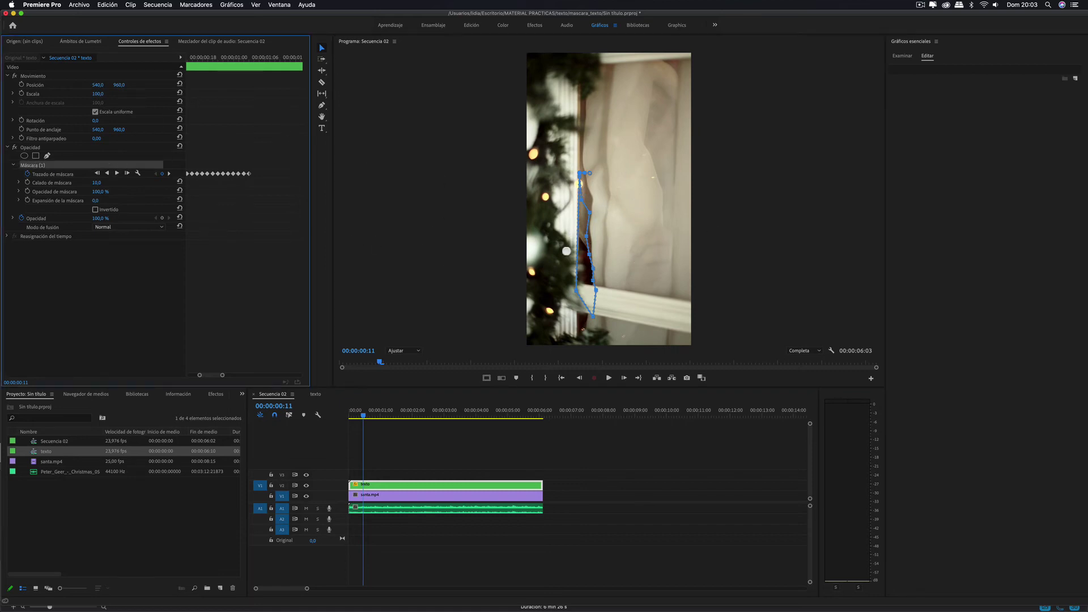
pyautogui.click(131, 278)
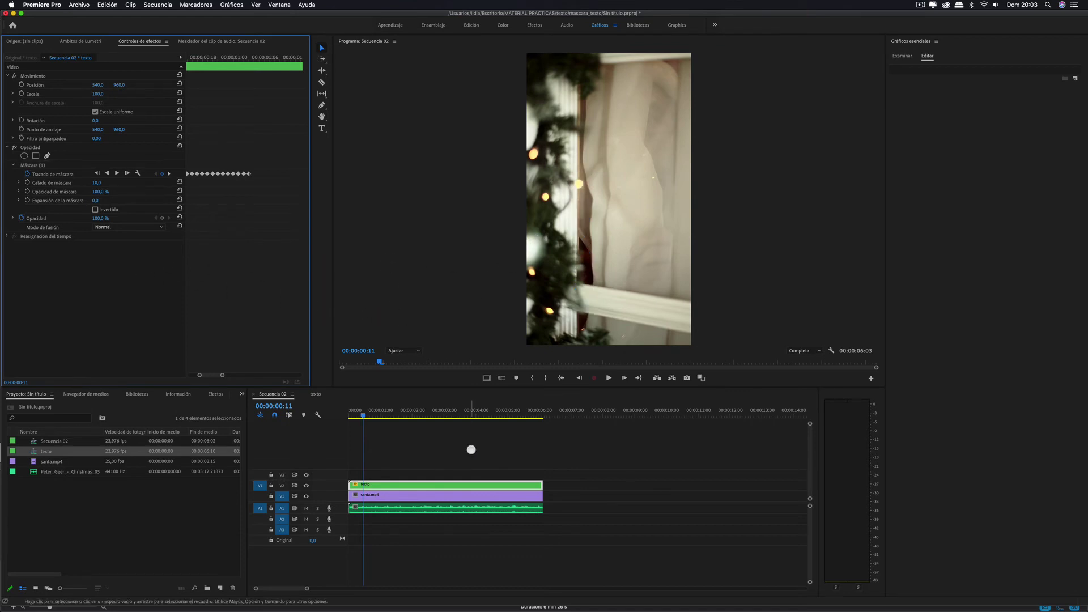
pyautogui.moveTo(362, 413); pyautogui.dragTo(322, 416)
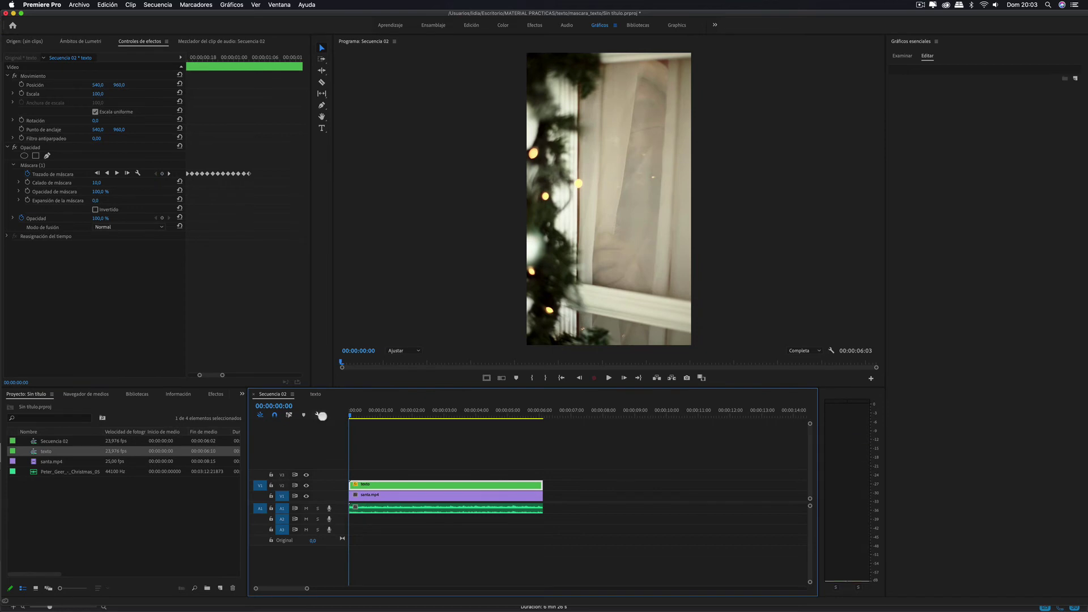
pyautogui.press('space')
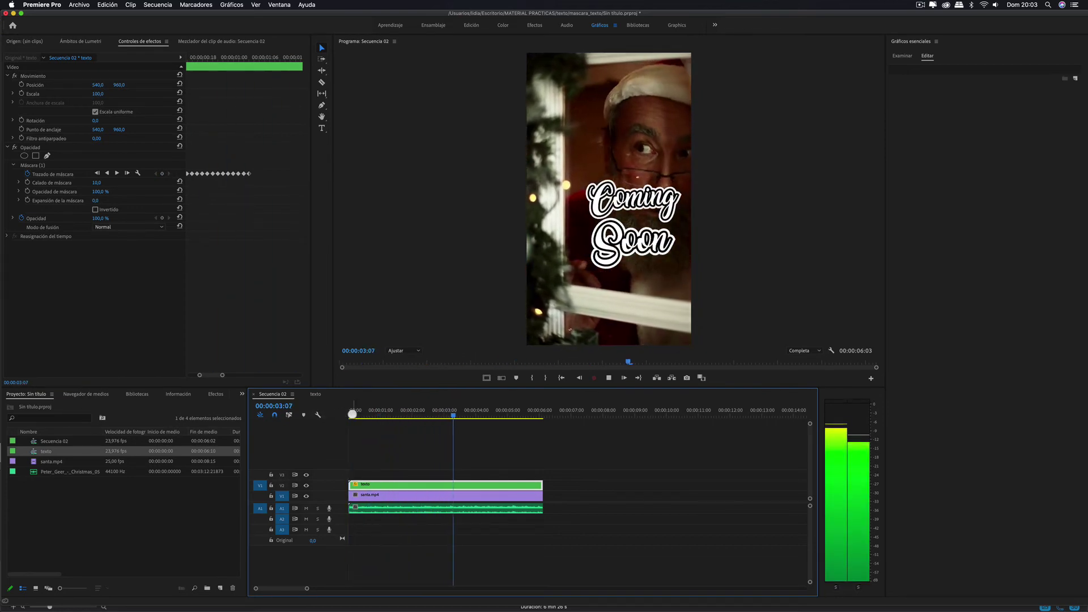
pyautogui.press('space')
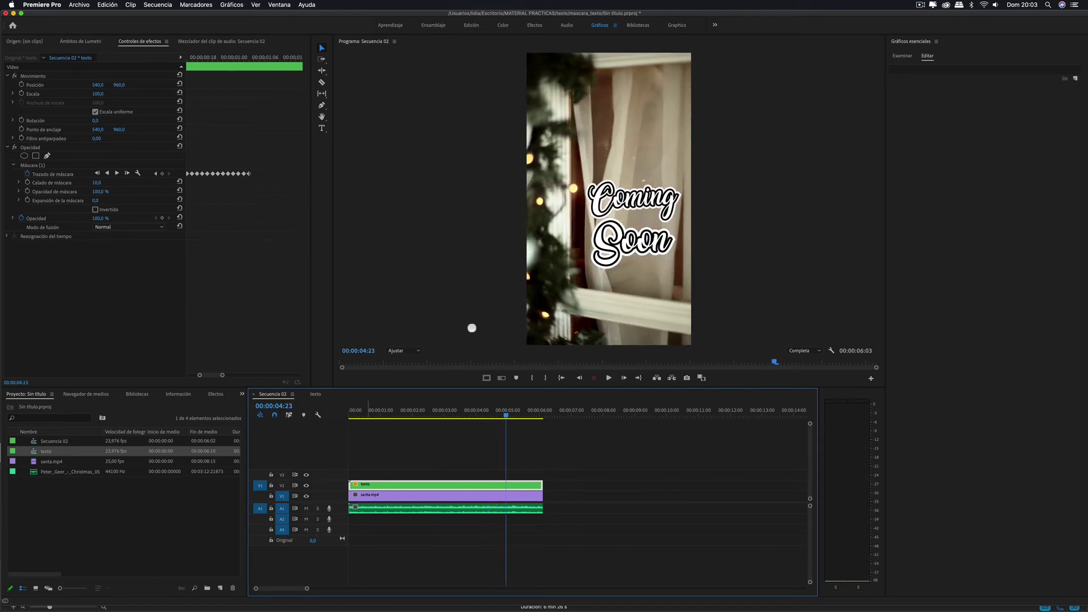
pyautogui.press('j')
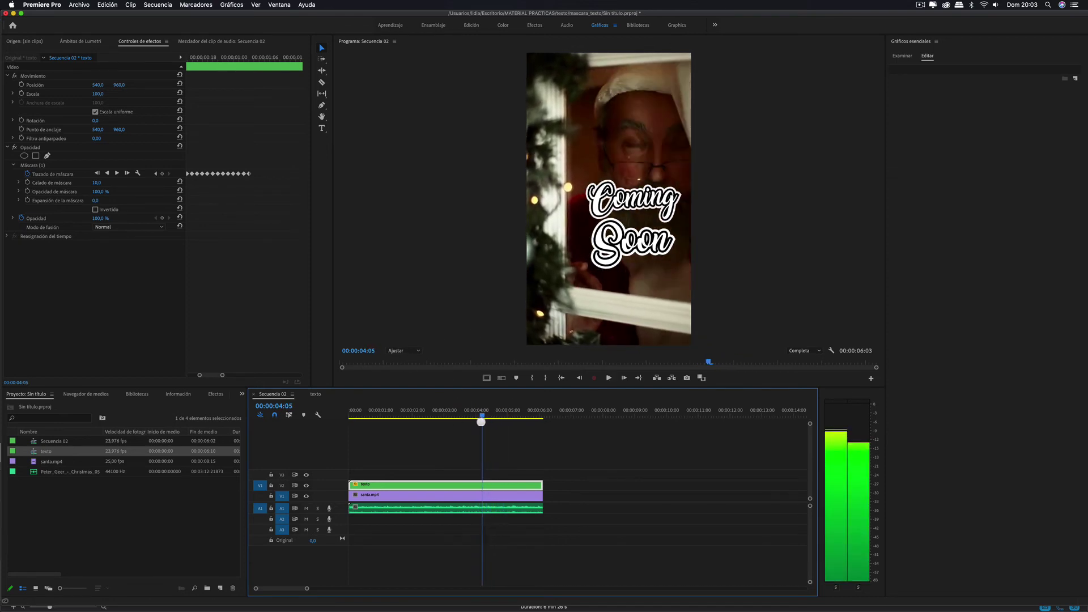
pyautogui.press('l')
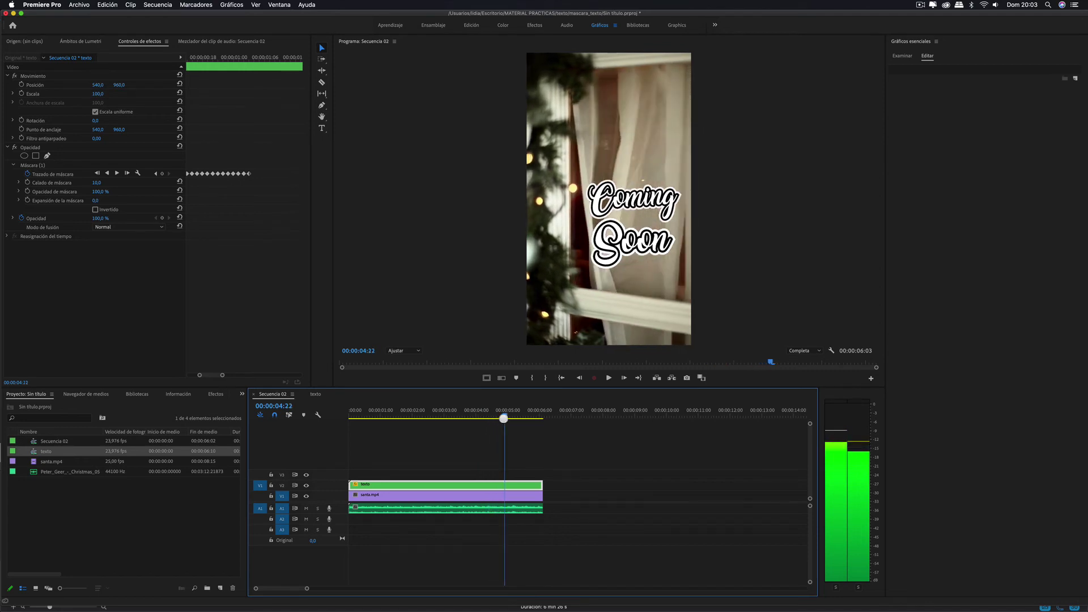
pyautogui.moveTo(504, 418)
pyautogui.mouseDown()
pyautogui.moveTo(452, 429)
pyautogui.moveTo(484, 430)
pyautogui.mouseUp()
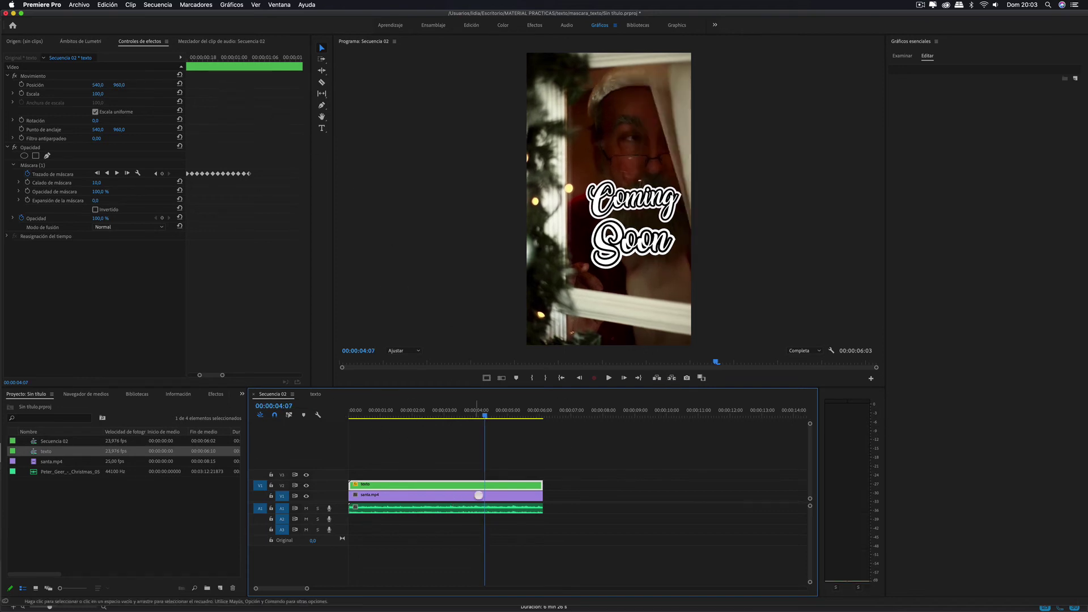
# Step: Show the mask outline and pull its right edge behind the curtain two frames ahead
pyautogui.click(50, 173)
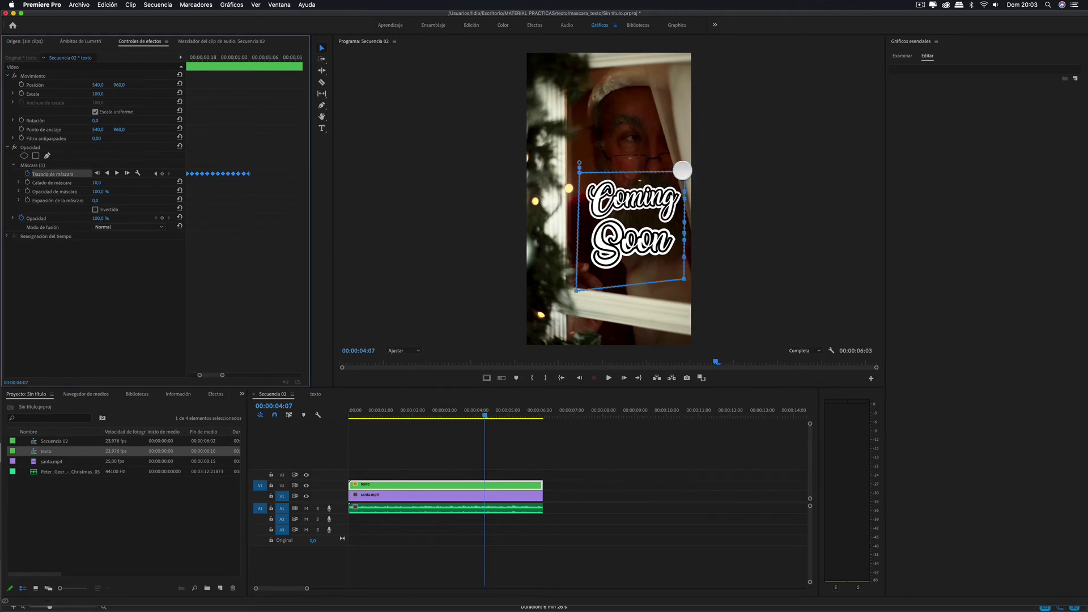
pyautogui.click(684, 173)
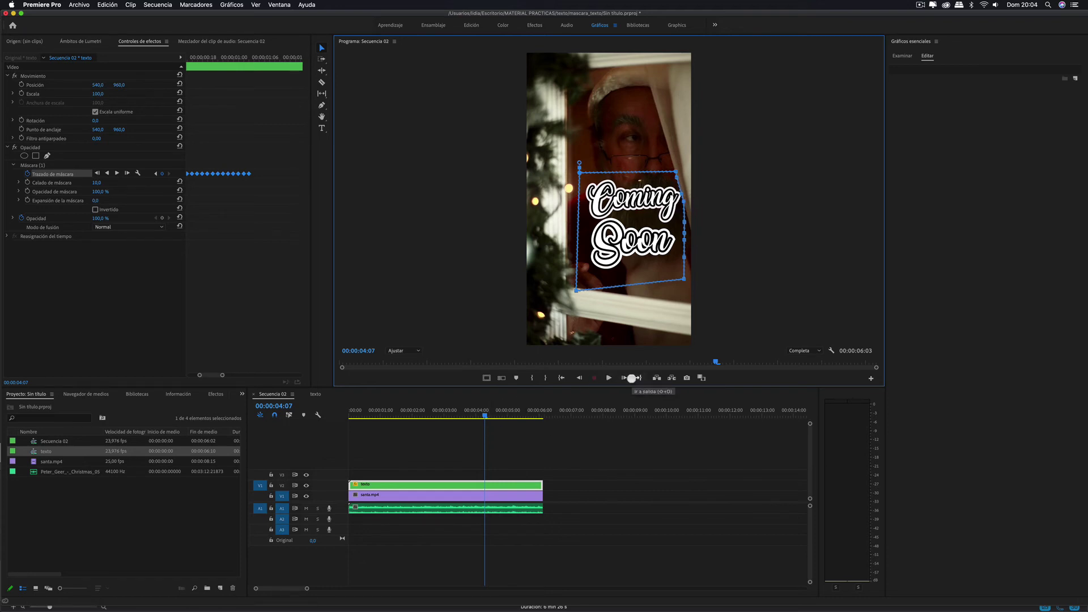
pyautogui.click(622, 378)
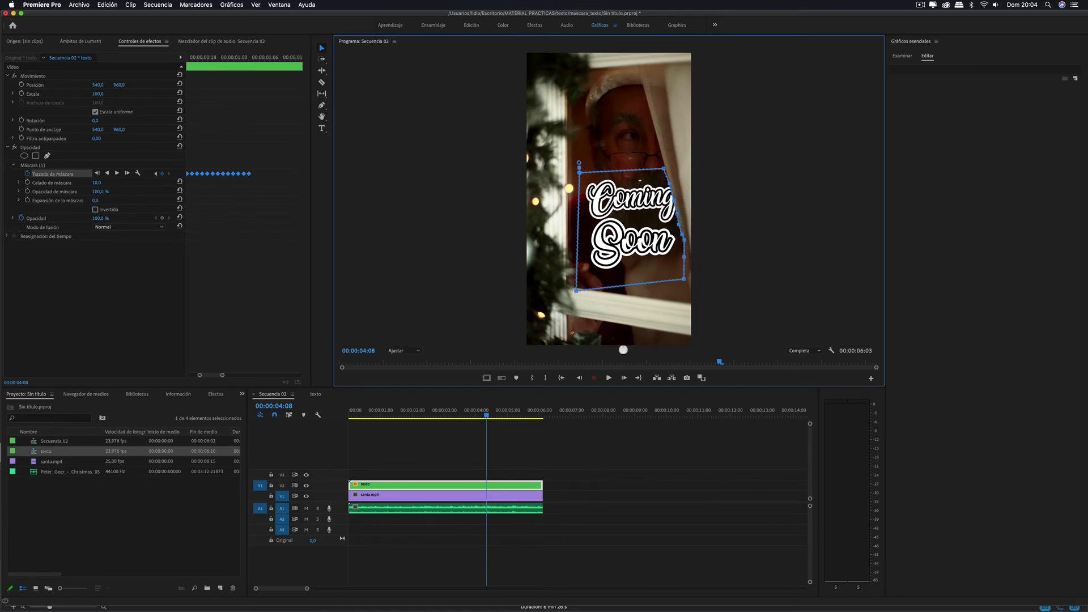
pyautogui.click(623, 378)
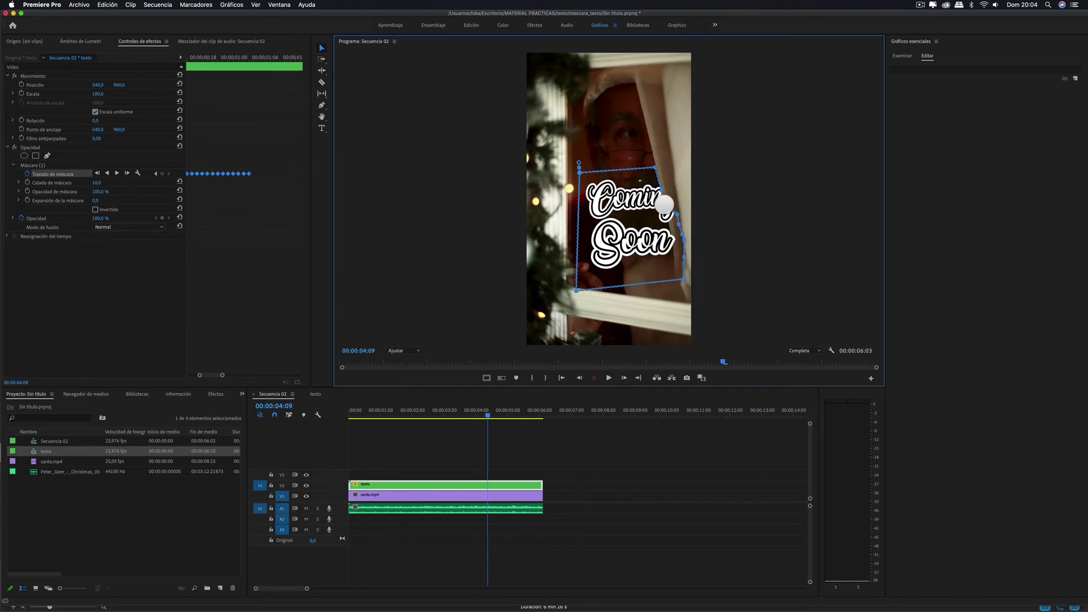
pyautogui.moveTo(695, 220); pyautogui.dragTo(674, 282)
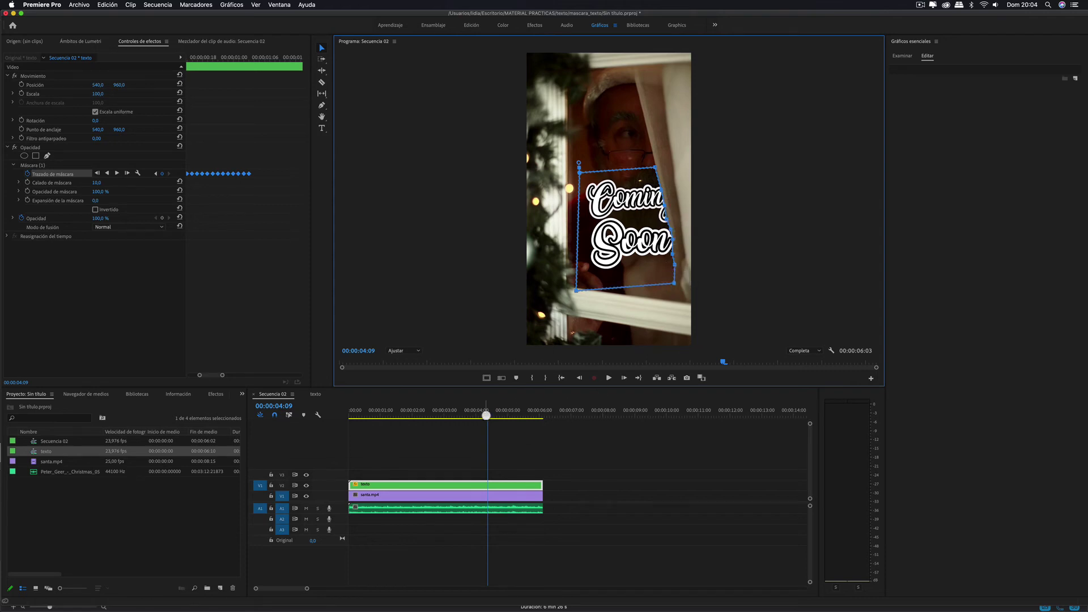
# Step: Over the next four frames, pull the mask's right edge and corners in along the curtain
pyautogui.click(622, 378)
pyautogui.moveTo(656, 168); pyautogui.dragTo(667, 291)
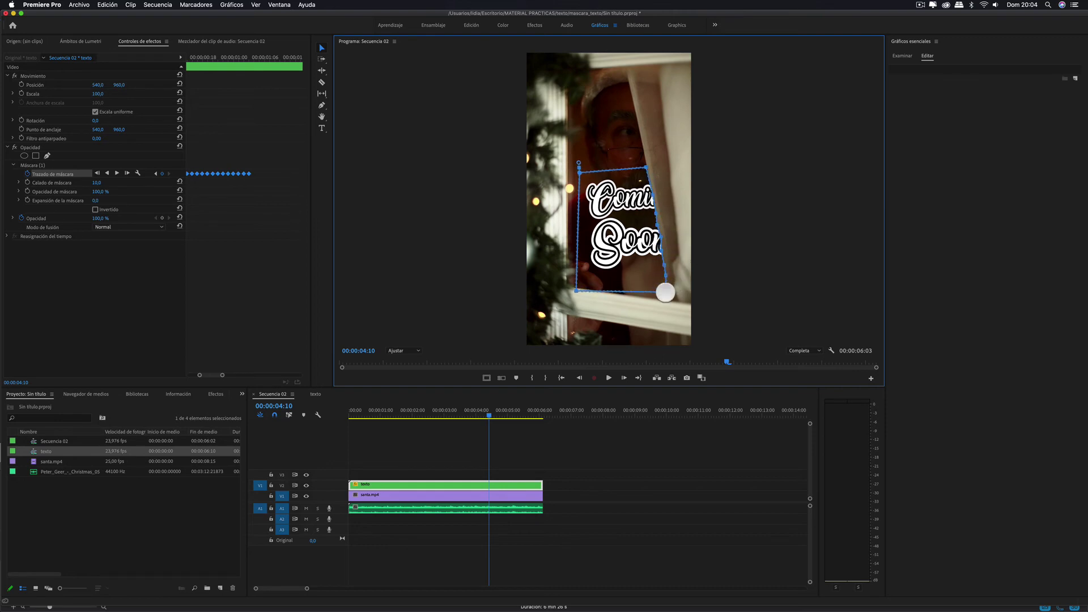
pyautogui.click(624, 378)
pyautogui.moveTo(643, 171); pyautogui.dragTo(638, 167)
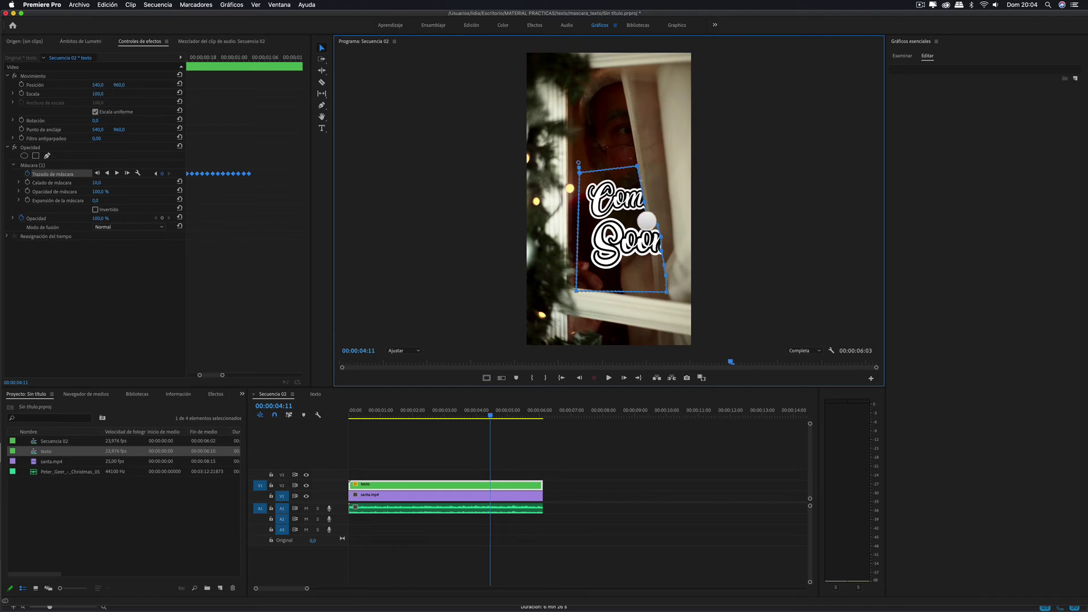
pyautogui.moveTo(649, 229); pyautogui.dragTo(657, 283)
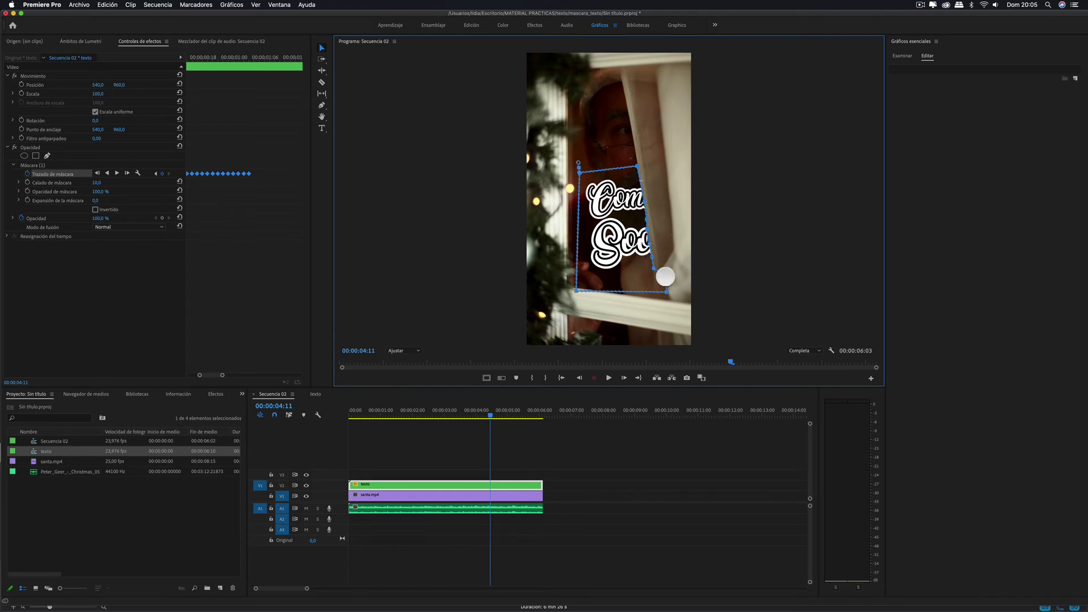
pyautogui.press('Right')
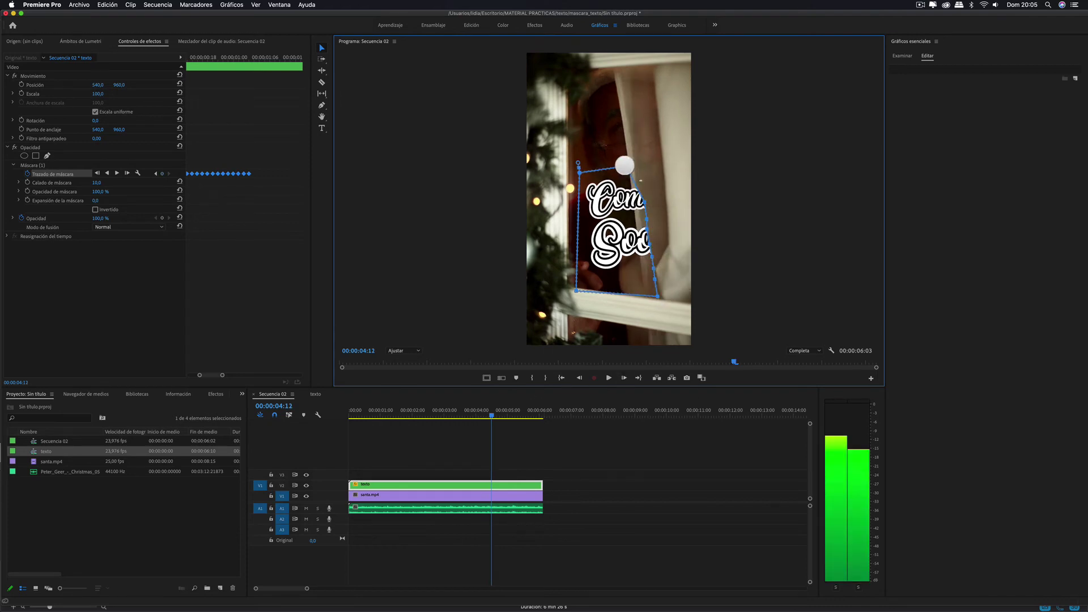
pyautogui.moveTo(642, 201)
pyautogui.mouseDown()
pyautogui.moveTo(652, 257)
pyautogui.moveTo(623, 316)
pyautogui.mouseUp()
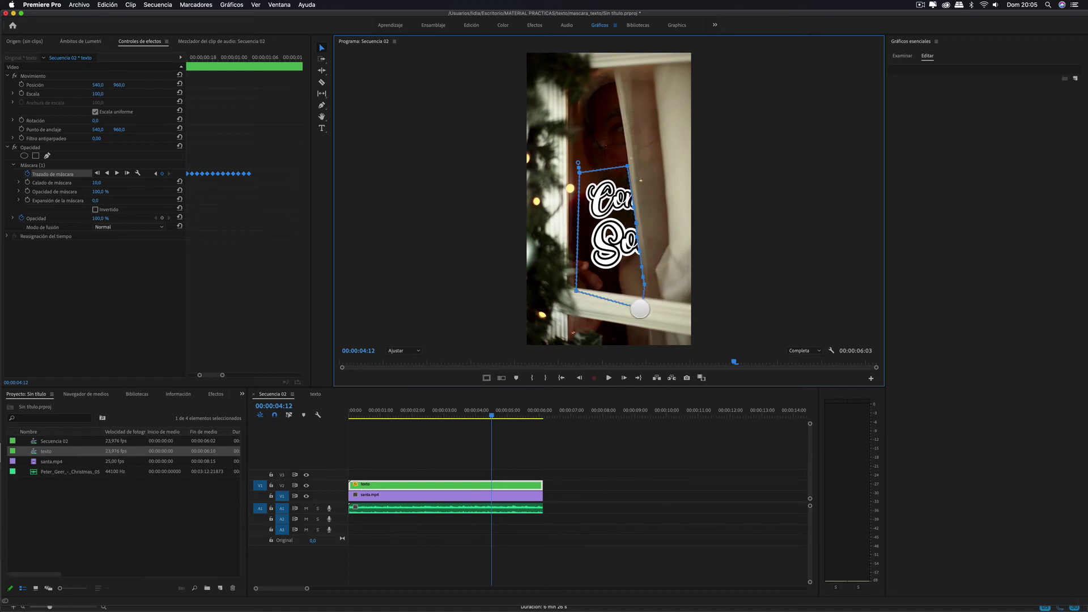
pyautogui.press('Right')
pyautogui.moveTo(635, 210); pyautogui.dragTo(629, 285)
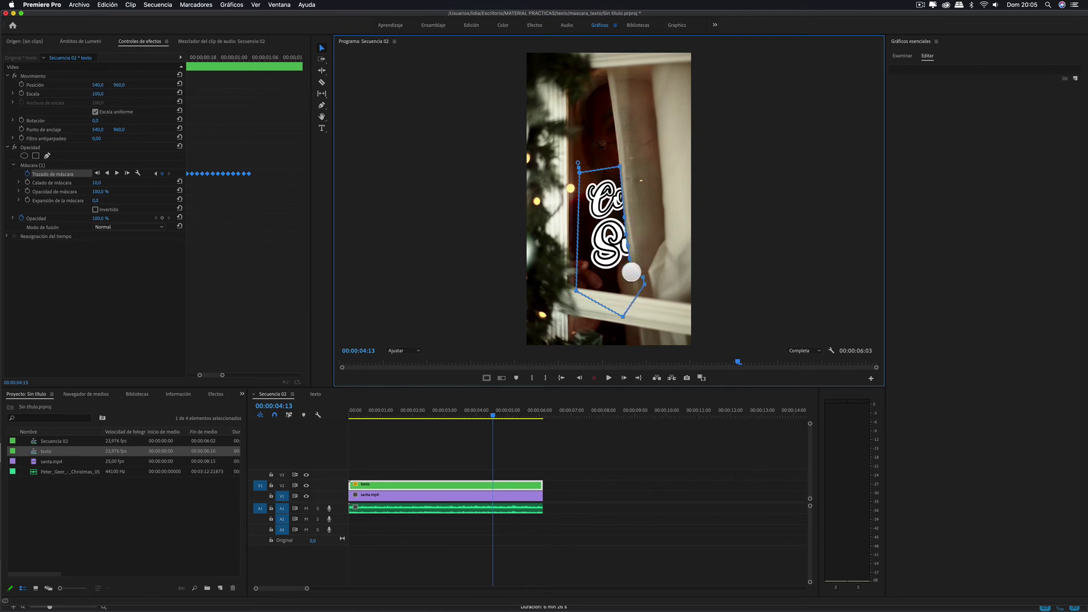
# Step: Keep advancing frame by frame, pulling the mask's right-side points left to hide more letters
pyautogui.click(622, 378)
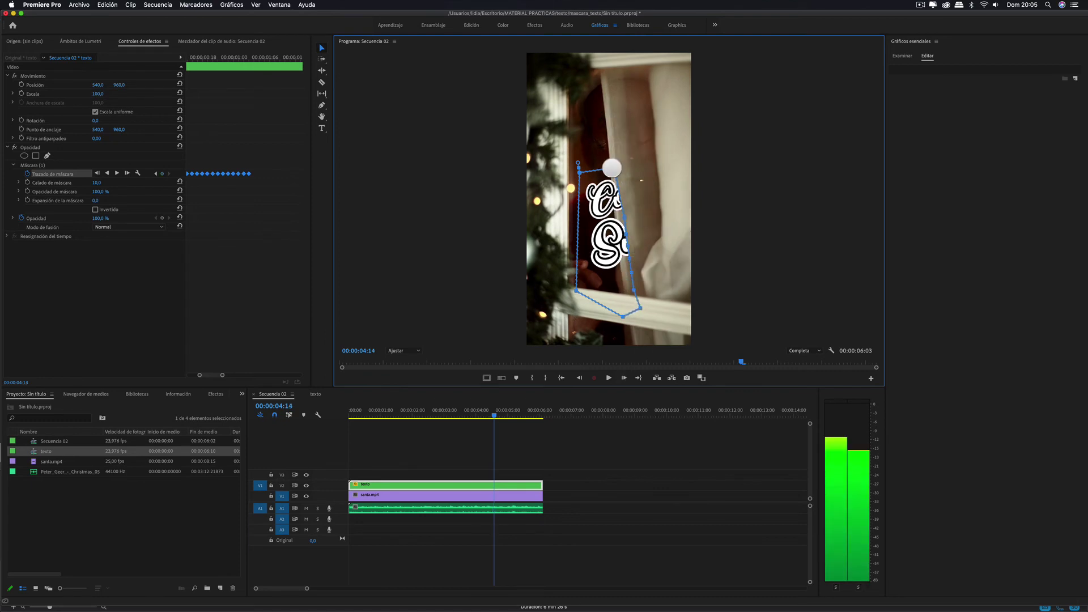
pyautogui.moveTo(621, 167); pyautogui.dragTo(612, 167)
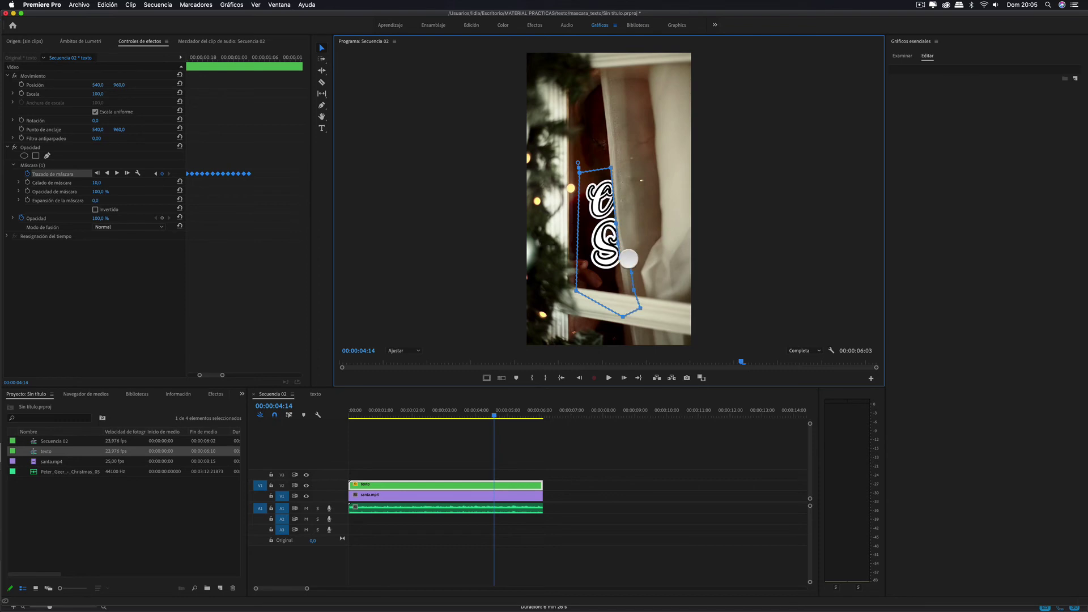
pyautogui.moveTo(632, 272); pyautogui.dragTo(622, 275)
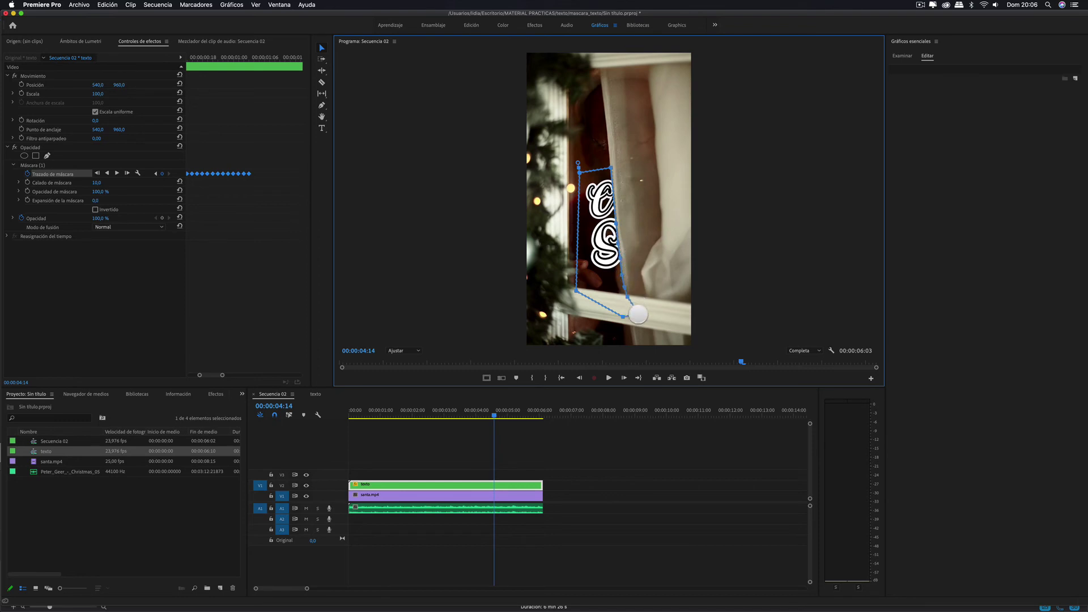
pyautogui.moveTo(623, 317); pyautogui.dragTo(589, 322)
pyautogui.click(624, 378)
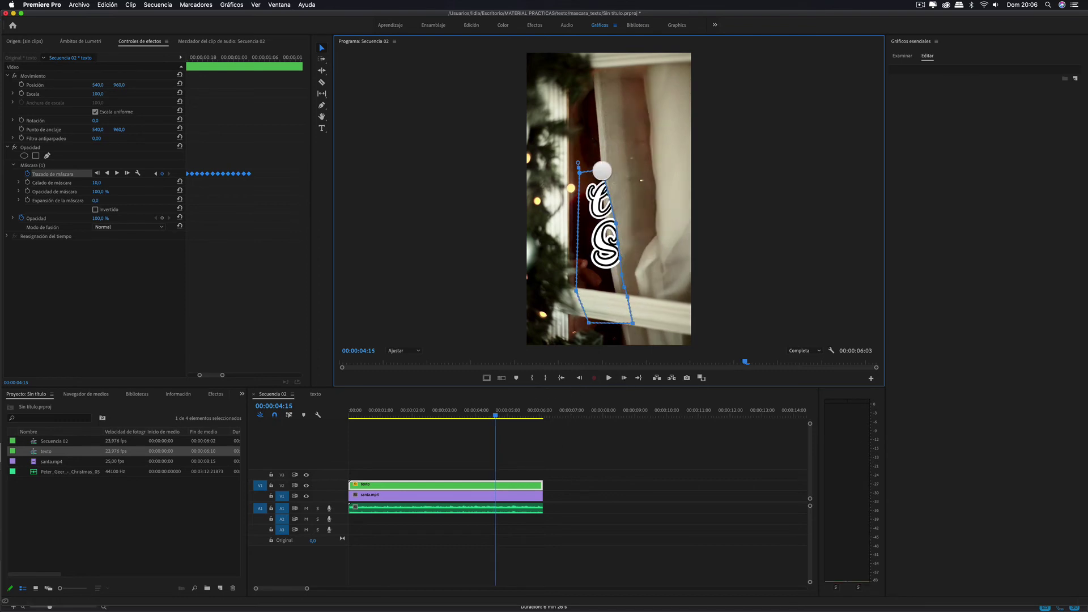
pyautogui.moveTo(617, 238)
pyautogui.mouseDown()
pyautogui.moveTo(606, 233)
pyautogui.moveTo(620, 339)
pyautogui.mouseUp()
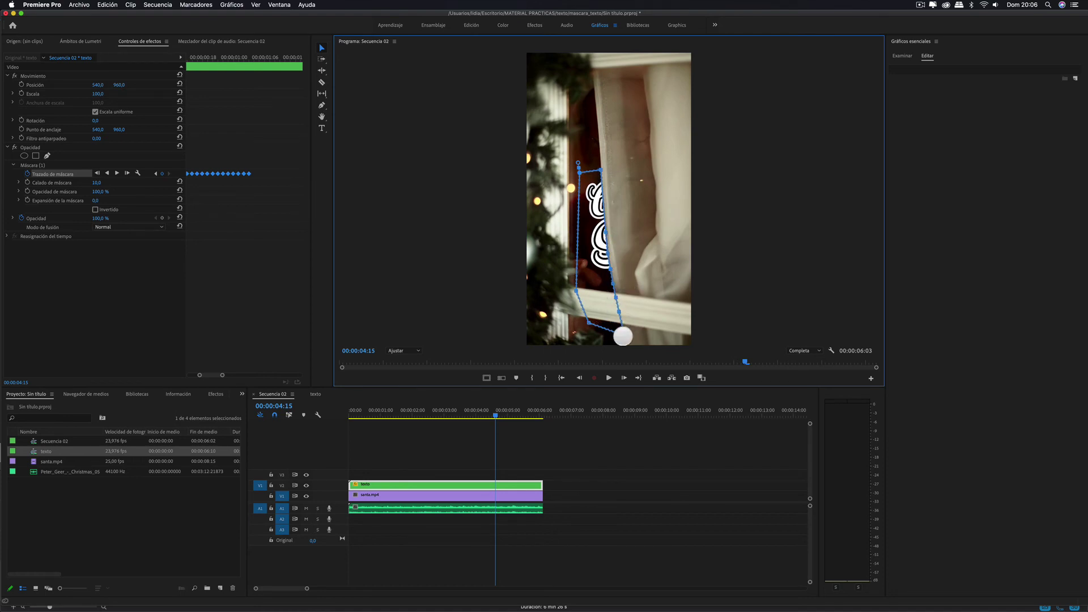
pyautogui.click(624, 378)
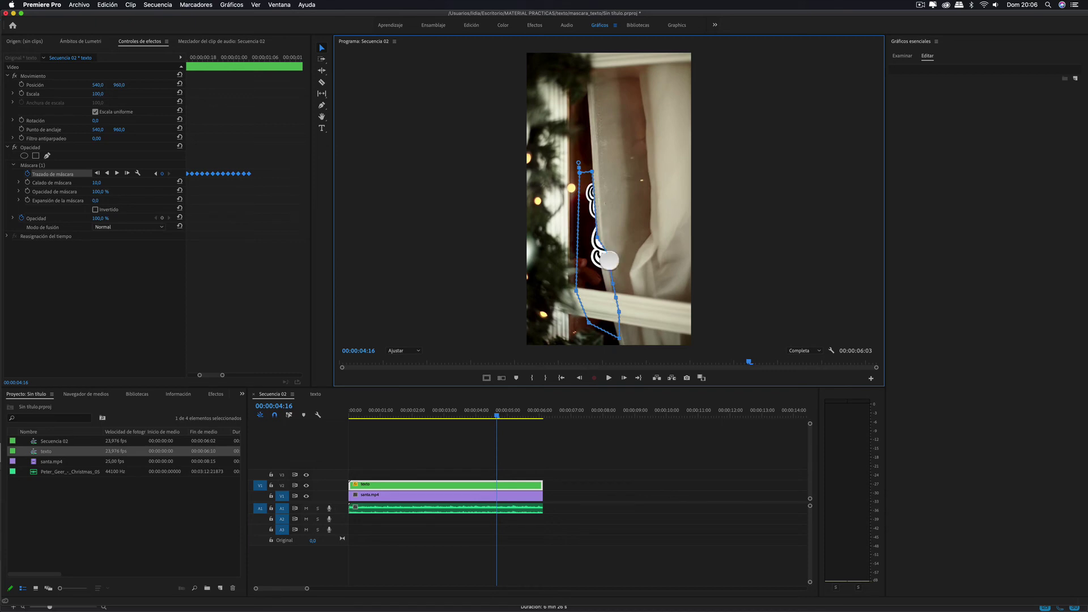
pyautogui.moveTo(606, 232); pyautogui.dragTo(609, 302)
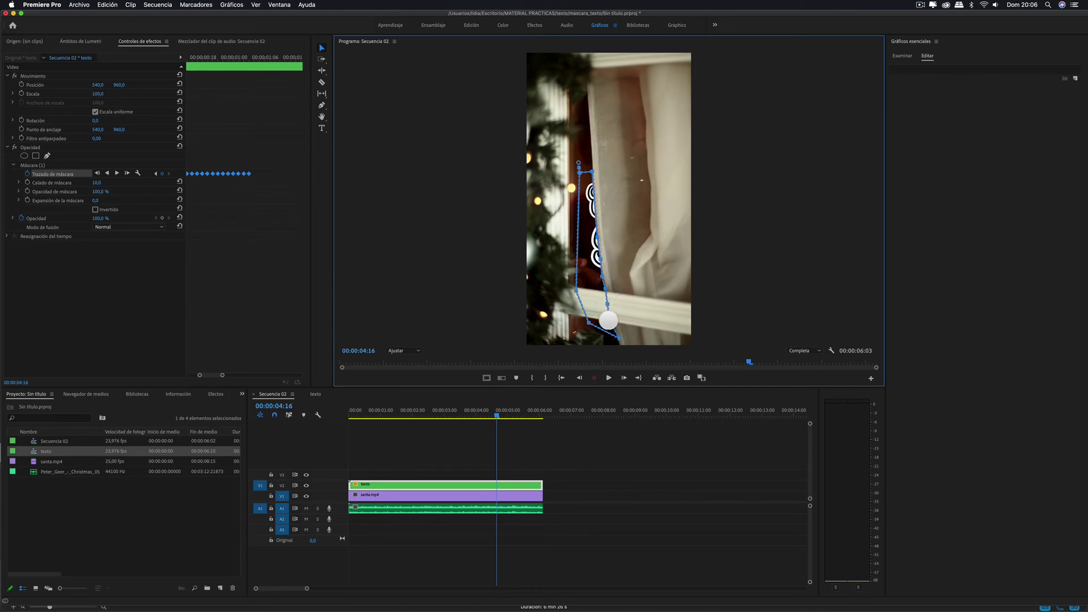
# Step: Step ahead two more frames, then jump back to the sequence start
pyautogui.press('Right')
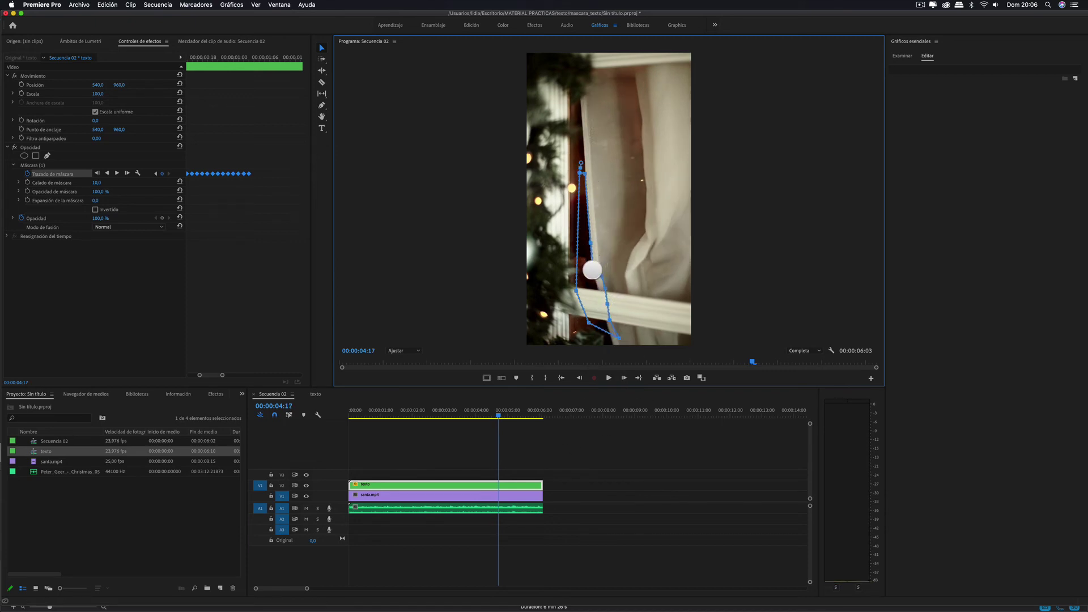
pyautogui.press('Right')
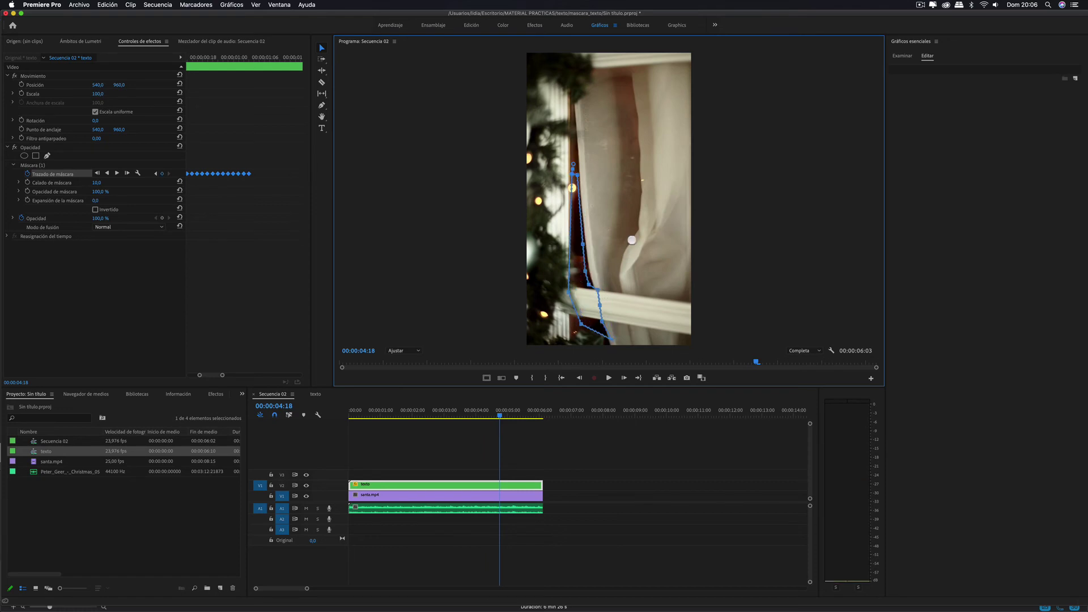
pyautogui.click(501, 423)
pyautogui.press('Home')
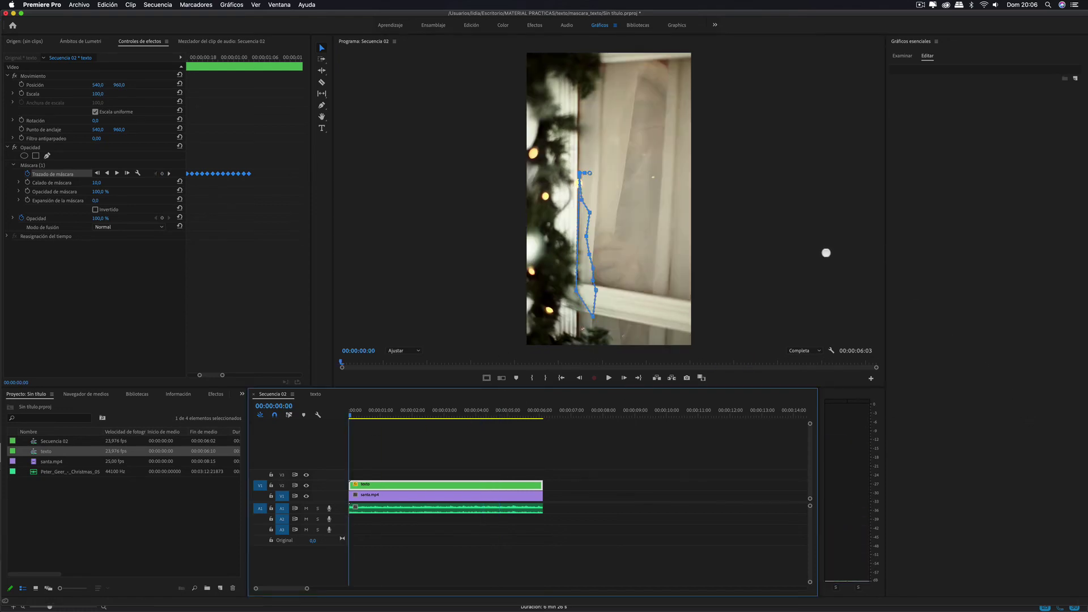
pyautogui.click(828, 253)
# Step: Hide the mask outline and play Secuencia 02 from the start to check the reveal
pyautogui.click(131, 288)
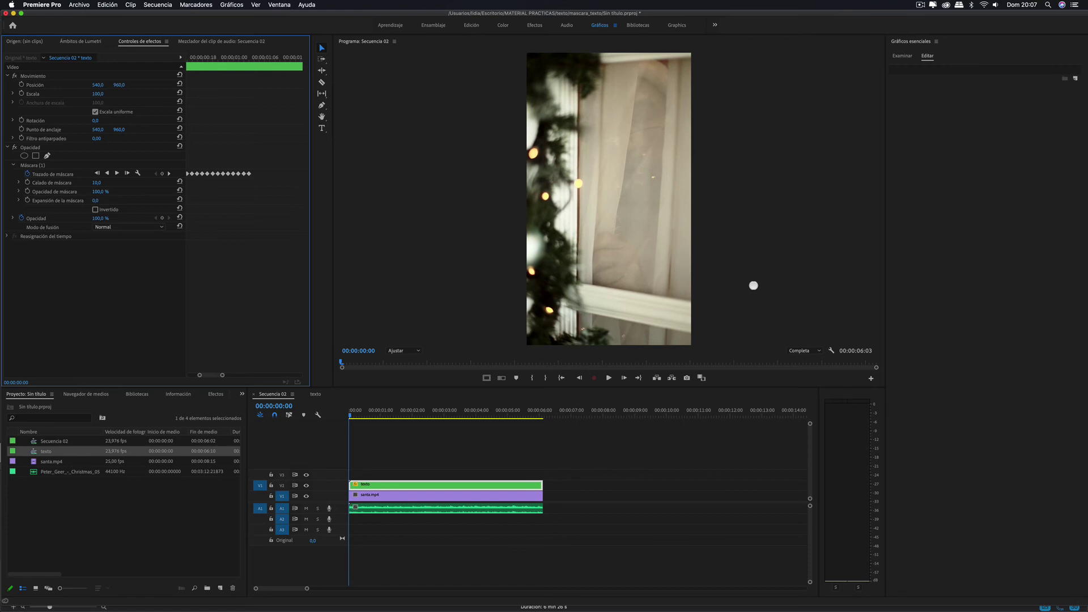
pyautogui.press('space')
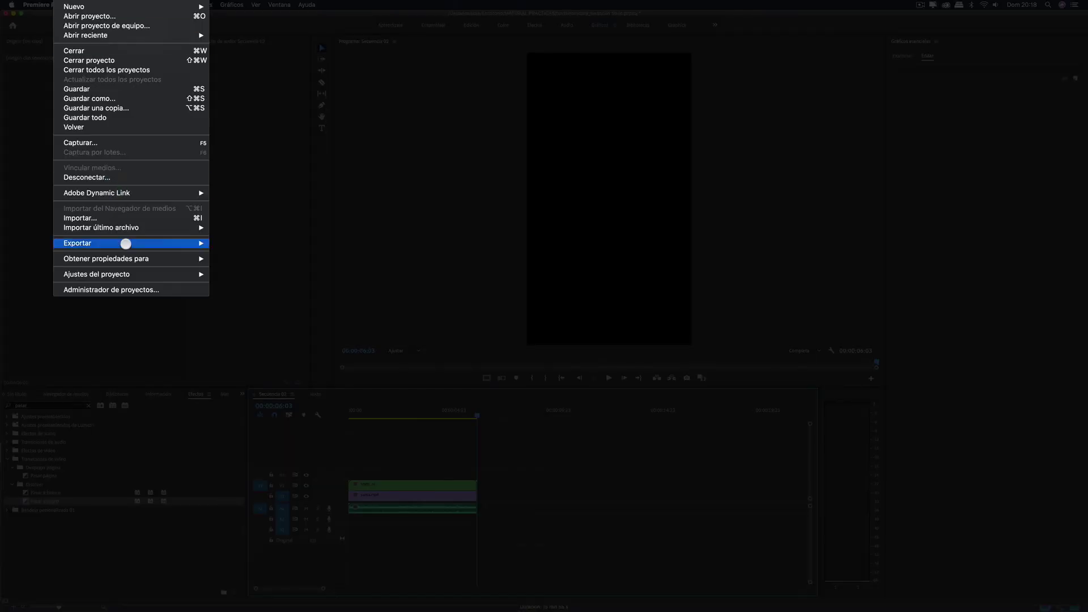
# Step: Open the export settings and keep the high-bitrate match-source H.264 preset
pyautogui.moveTo(124, 243)
pyautogui.click(216, 206)
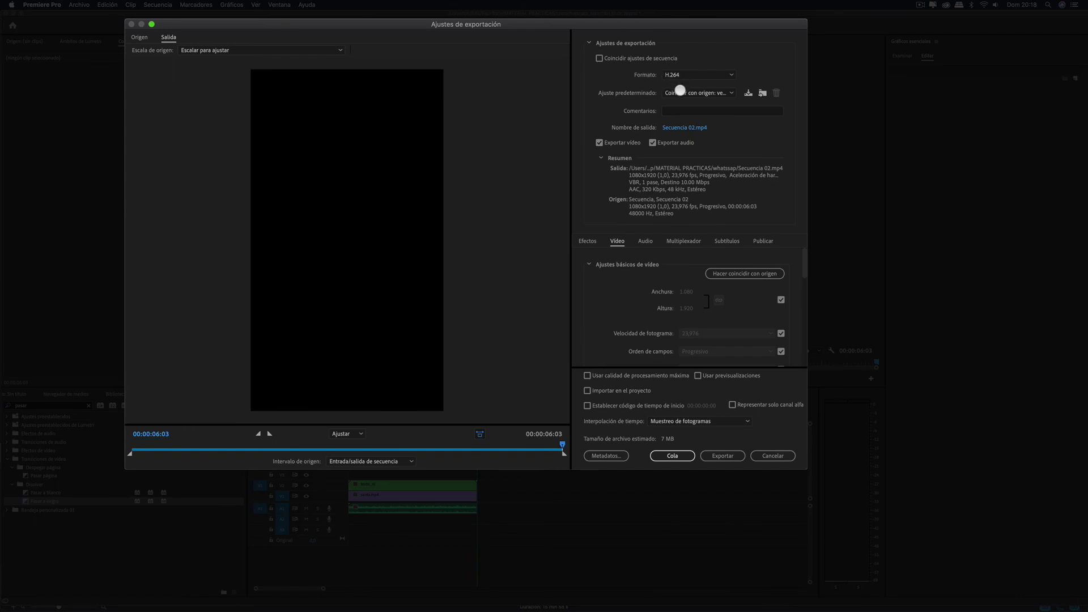
pyautogui.click(681, 92)
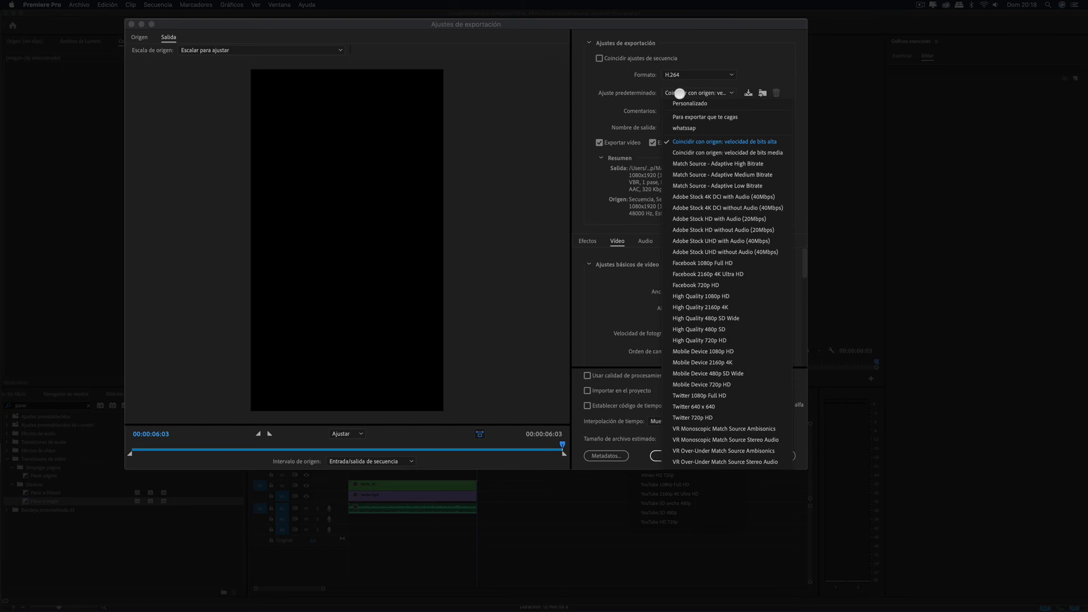
pyautogui.click(679, 93)
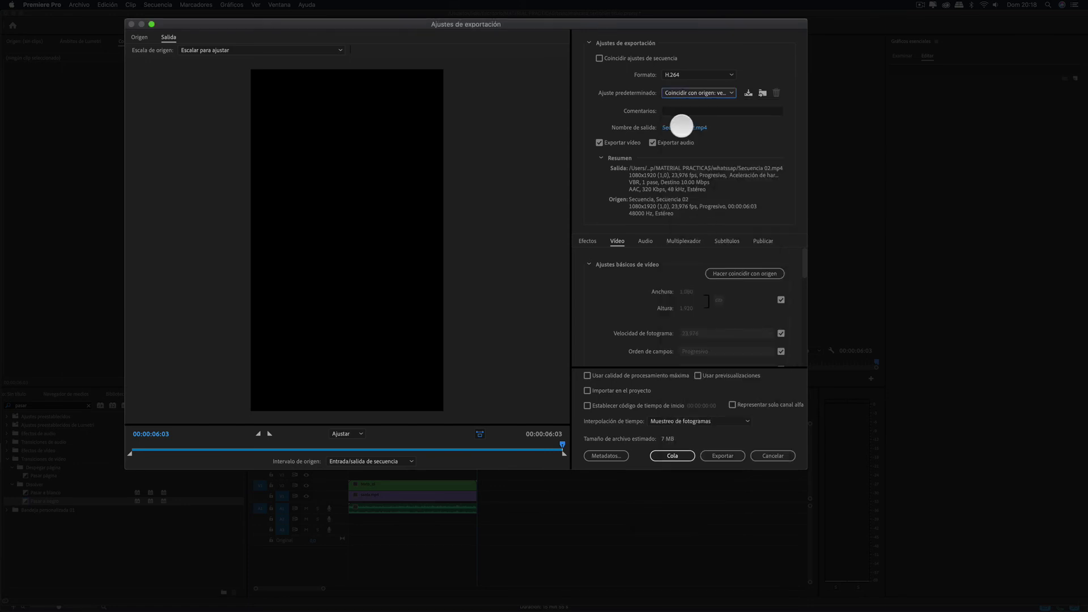
# Step: Name the output resultado_final.mp4 in the mascara_texto folder
pyautogui.click(682, 126)
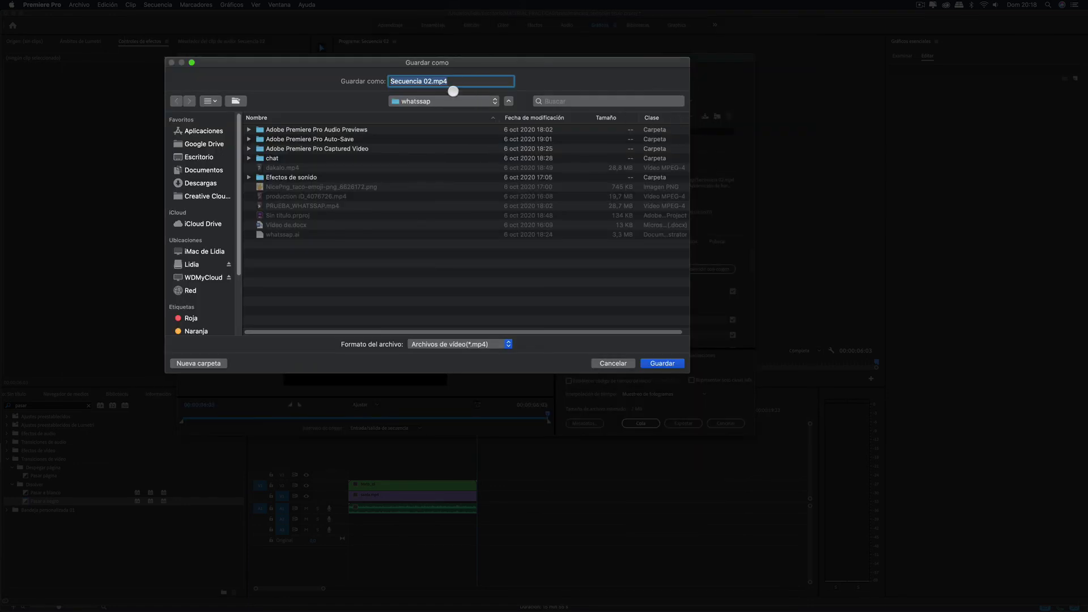
pyautogui.click(457, 101)
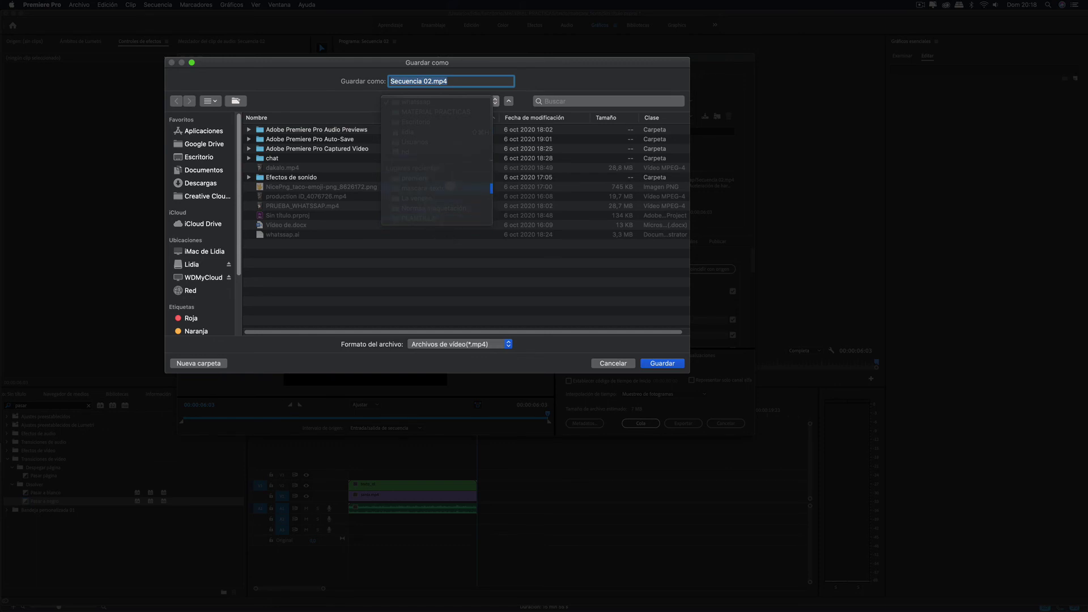
pyautogui.click(561, 101)
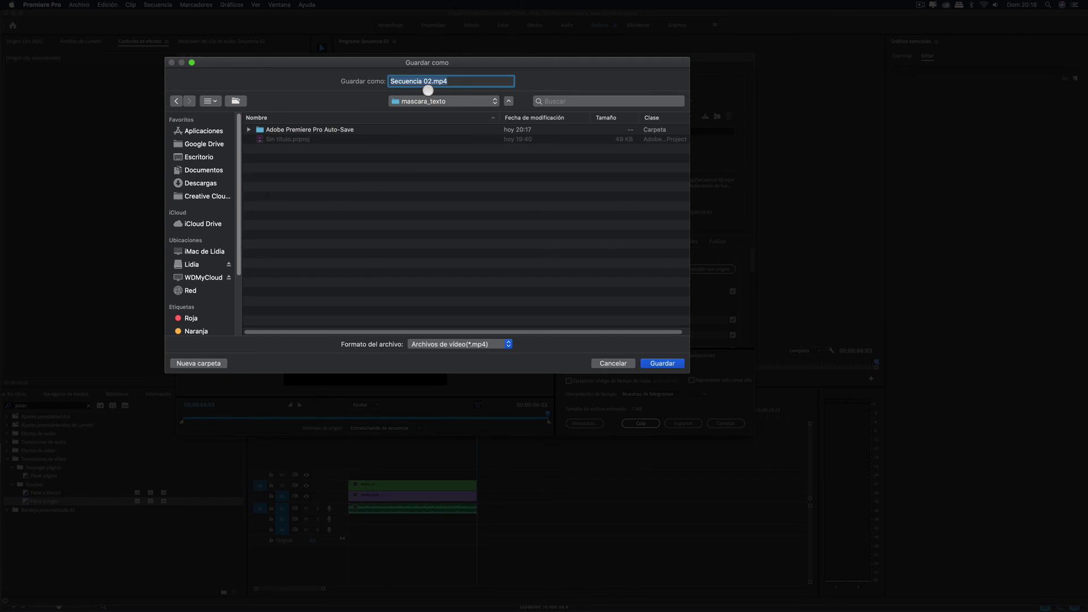
pyautogui.write('r')
pyautogui.write('esultado_')
pyautogui.write('final')
pyautogui.press('Return')
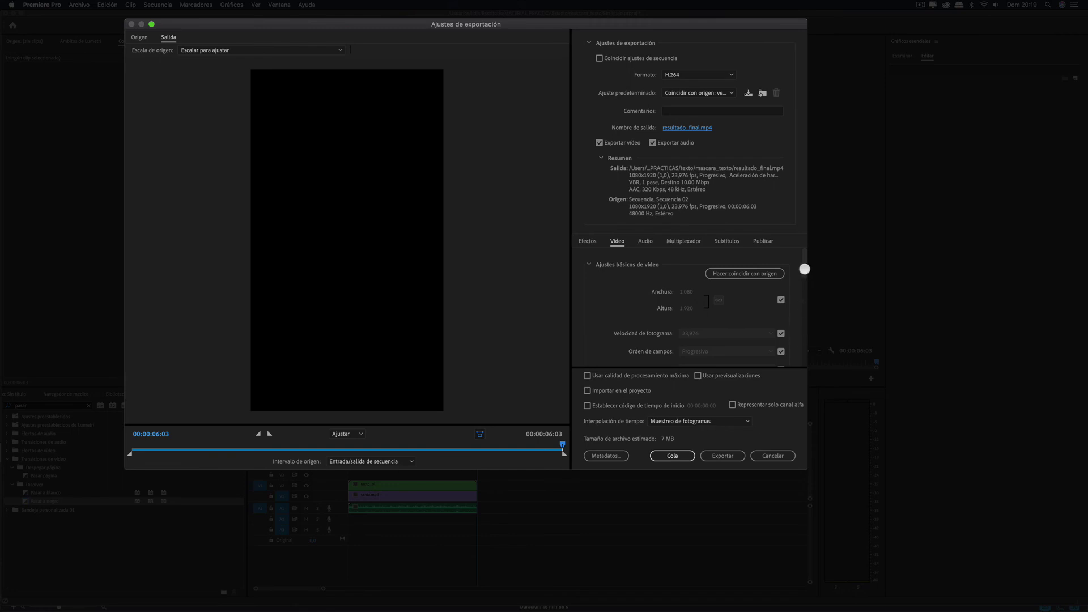
# Step: Enable Procesar a la máxima profundidad and stop matching the frame size to the source
pyautogui.moveTo(805, 269); pyautogui.dragTo(799, 284)
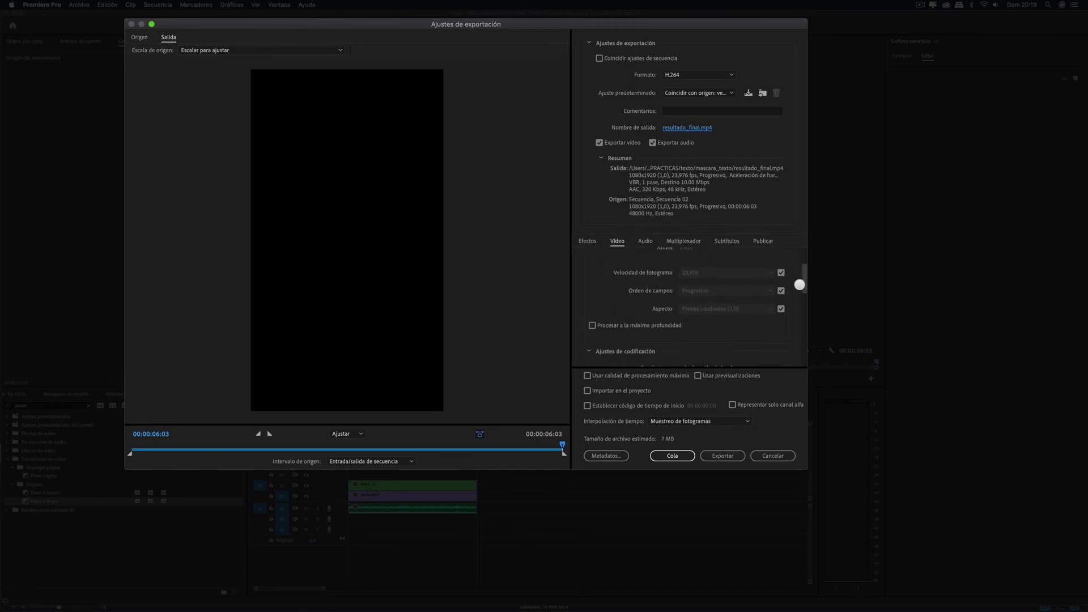
pyautogui.click(615, 327)
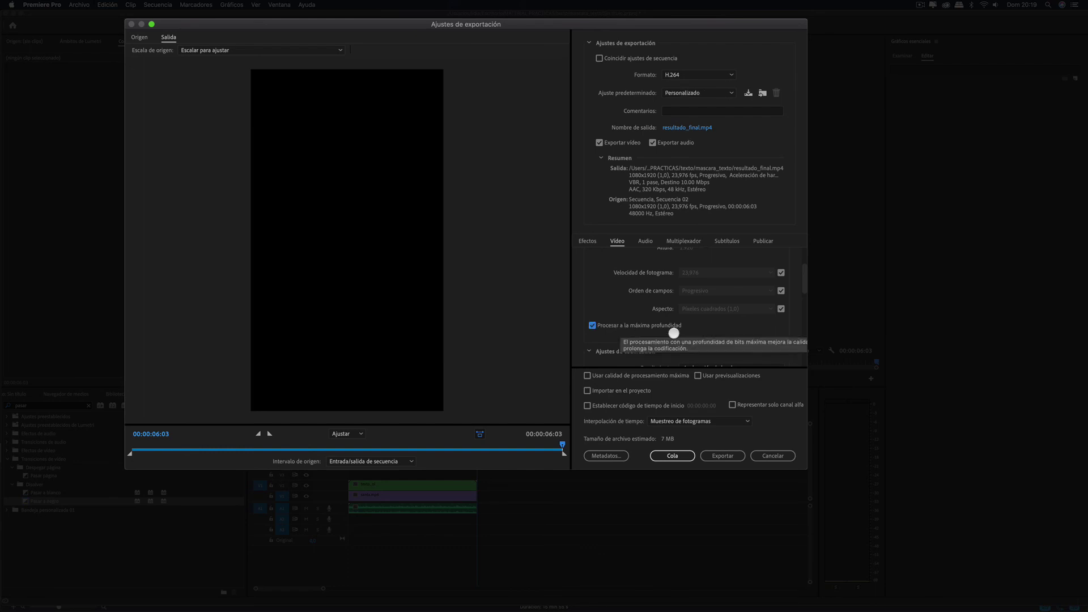
pyautogui.scroll(-1, 804, 283)
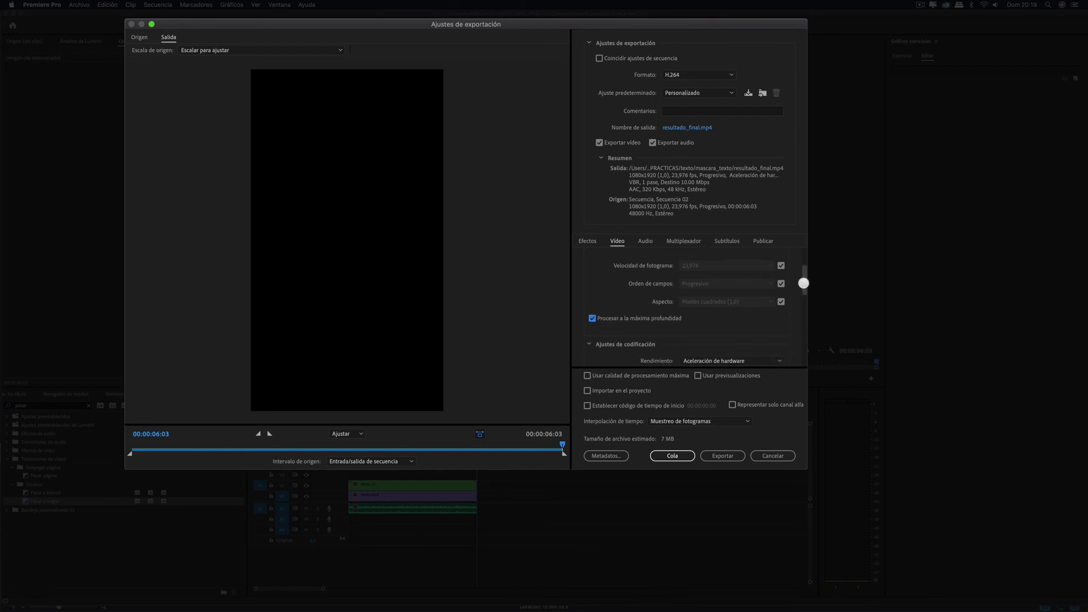
pyautogui.moveTo(804, 284); pyautogui.dragTo(804, 267)
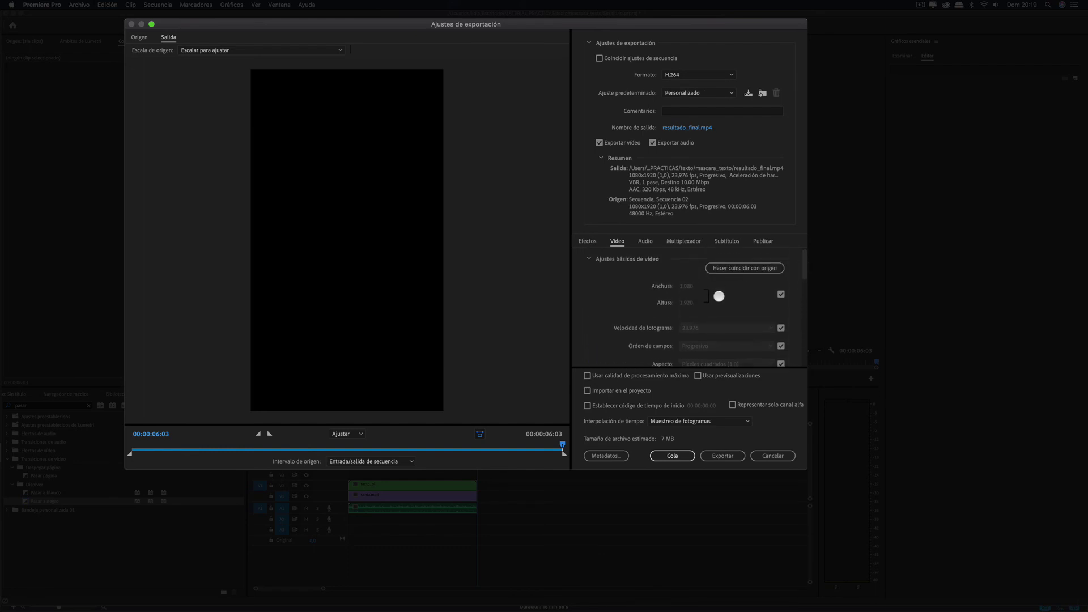
pyautogui.click(781, 294)
pyautogui.click(753, 270)
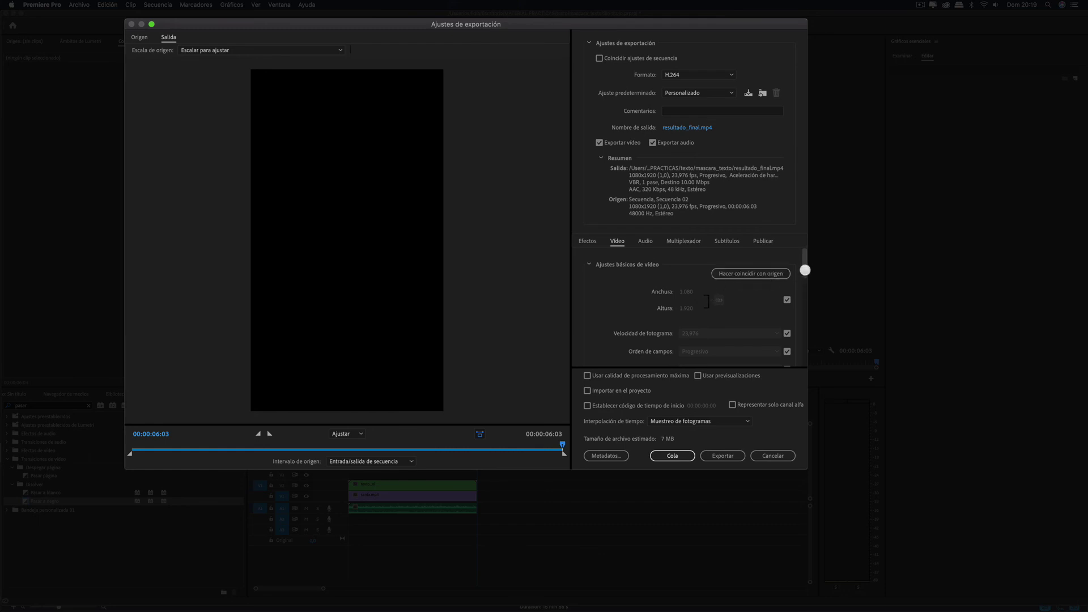
# Step: Unlock pixel aspect, field order and frame rate, keeping square pixels, progressive and 23.976 fps
pyautogui.moveTo(805, 270); pyautogui.dragTo(804, 274)
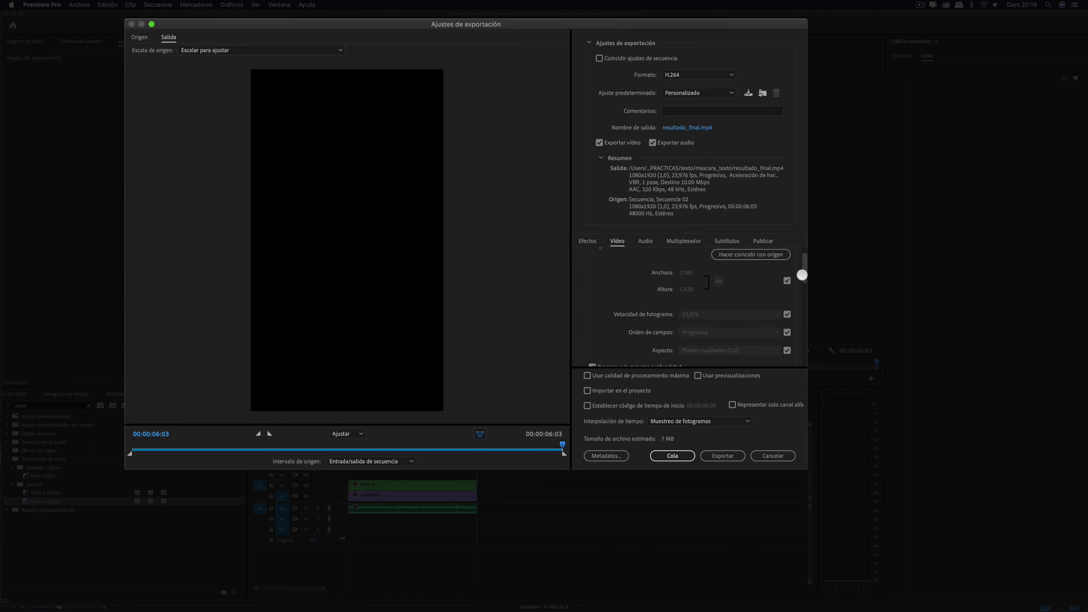
pyautogui.moveTo(804, 274); pyautogui.dragTo(800, 286)
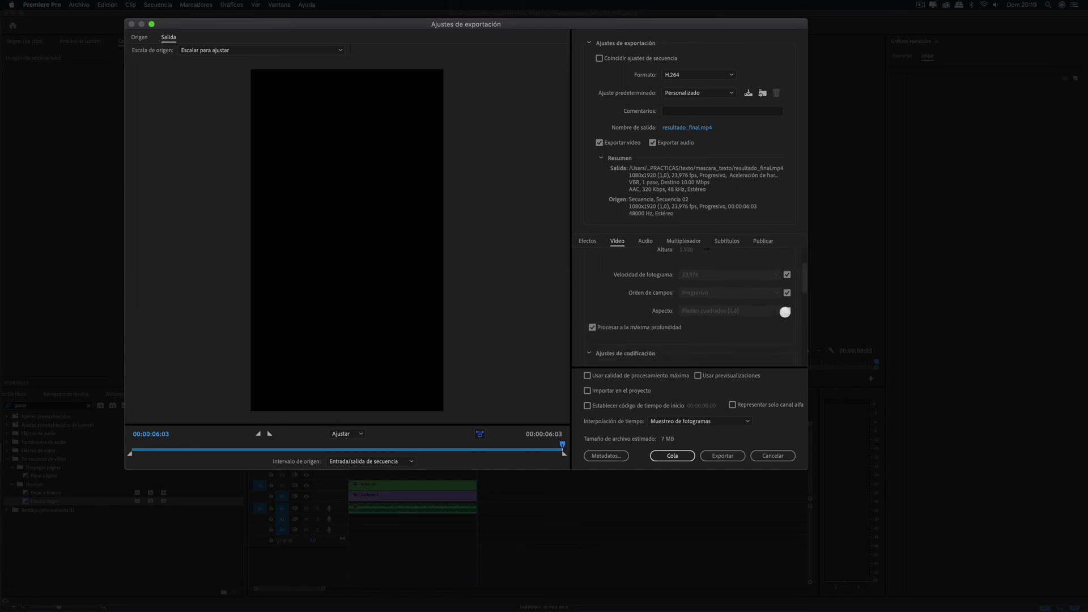
pyautogui.click(785, 311)
pyautogui.click(771, 311)
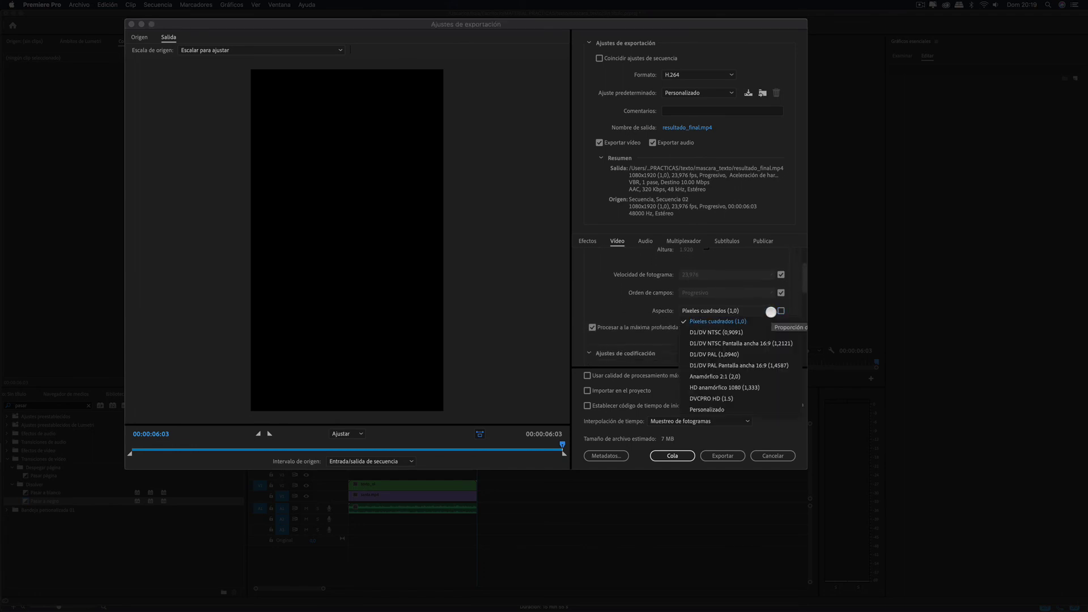
pyautogui.click(771, 311)
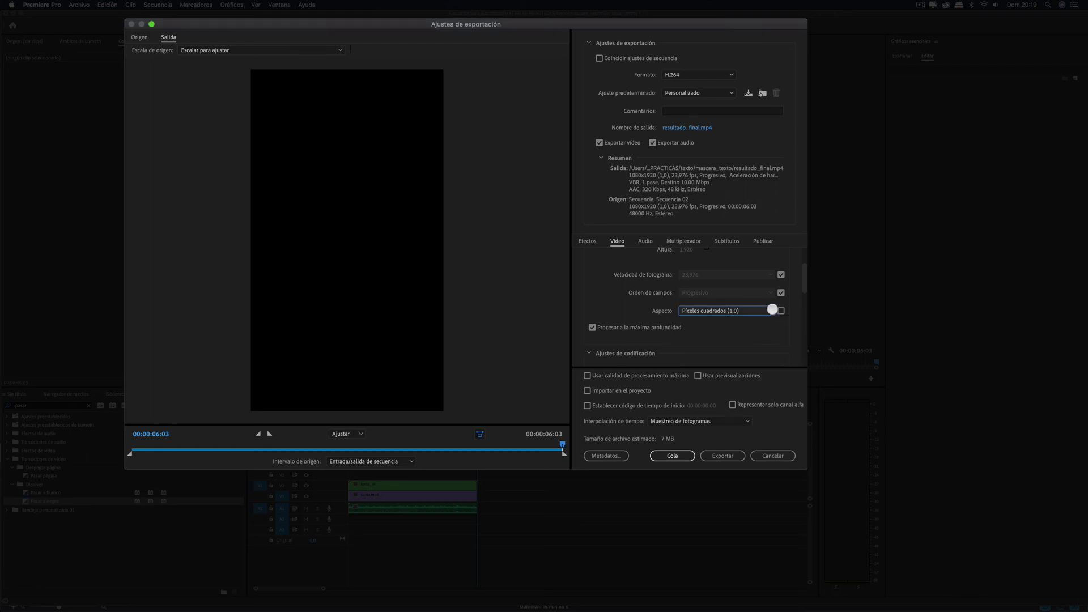
pyautogui.click(780, 293)
pyautogui.click(770, 293)
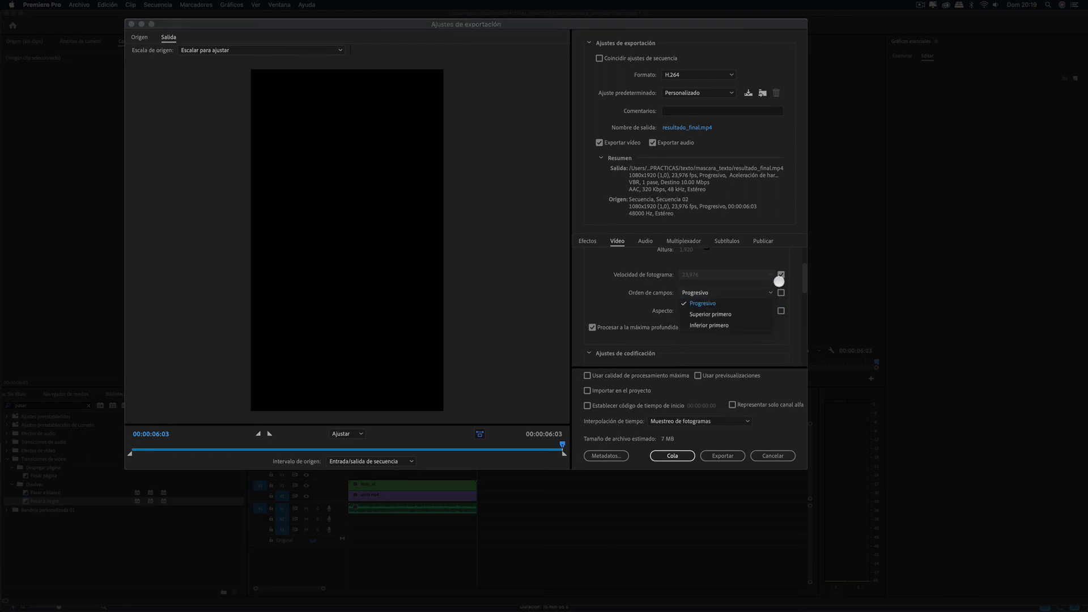
pyautogui.click(781, 277)
pyautogui.click(781, 275)
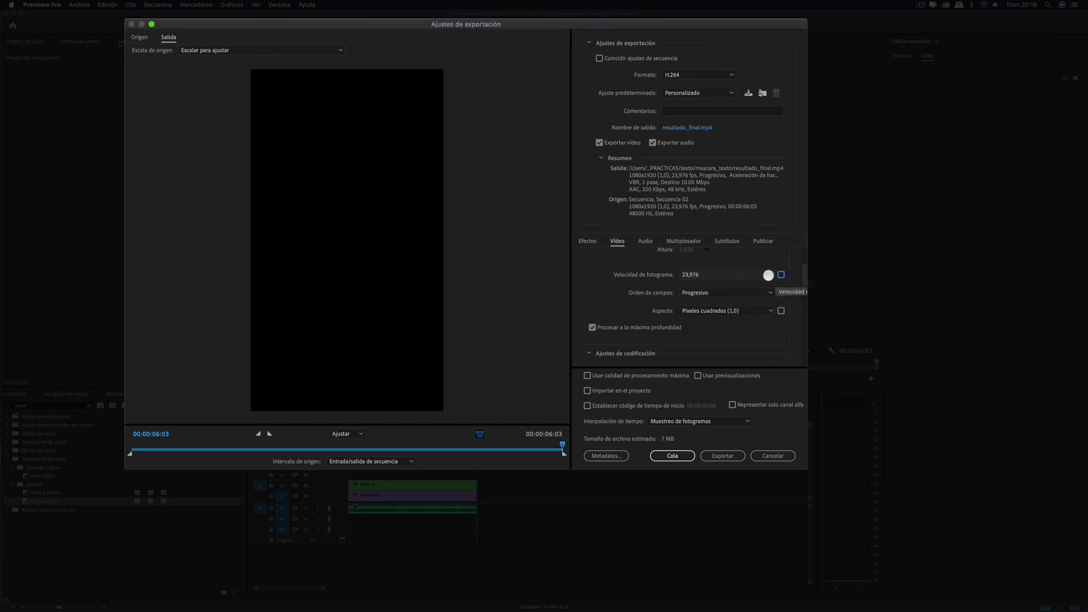
pyautogui.click(770, 274)
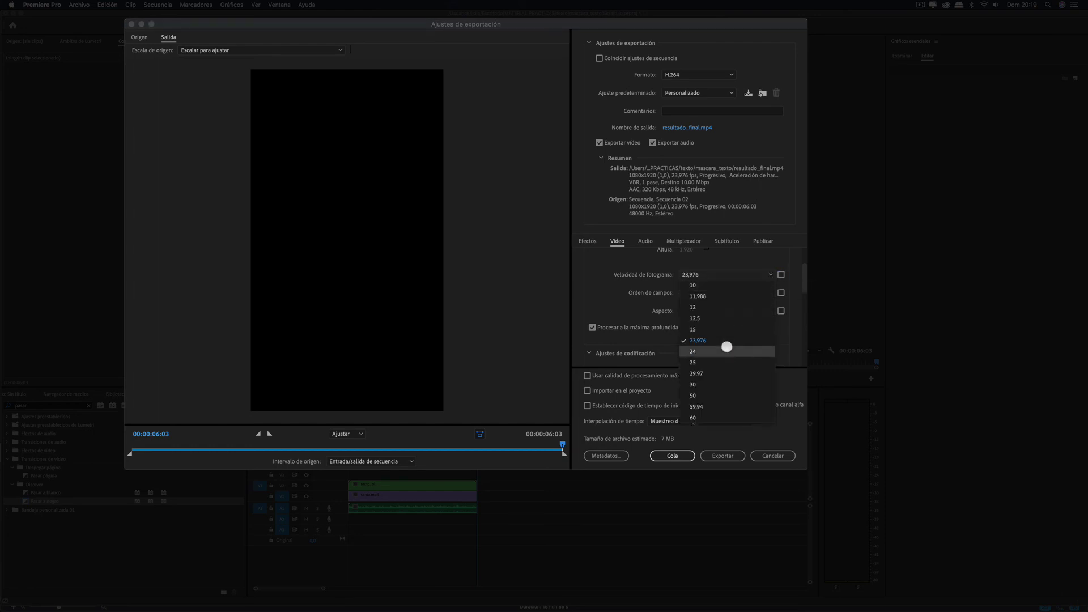
pyautogui.click(788, 273)
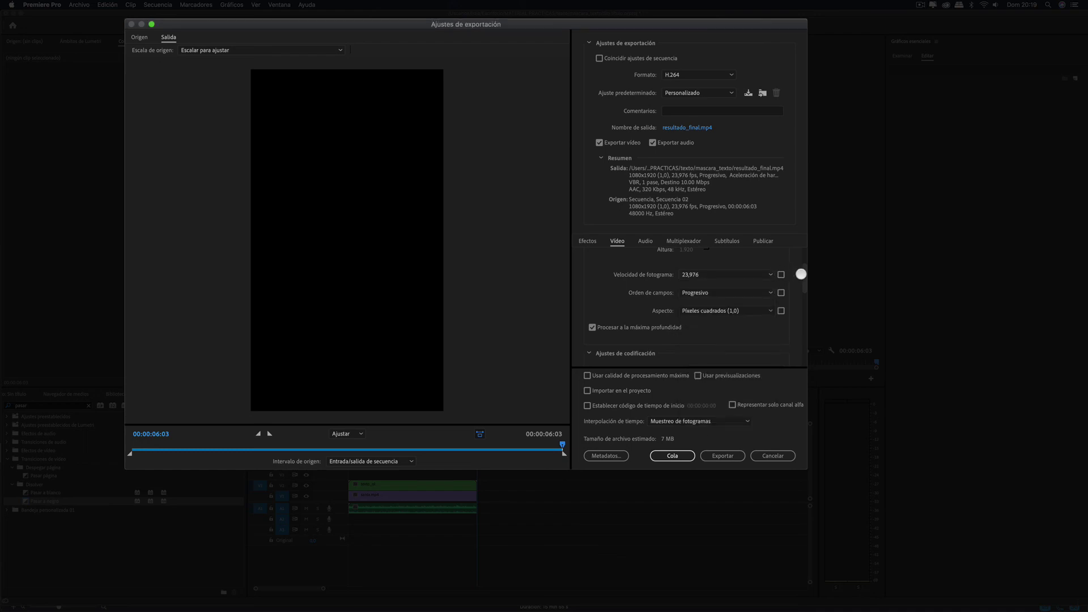
# Step: Set Codificación de velocidad under Ajustes de velocidad to VBR, 2 pases
pyautogui.scroll(-5, 799, 279)
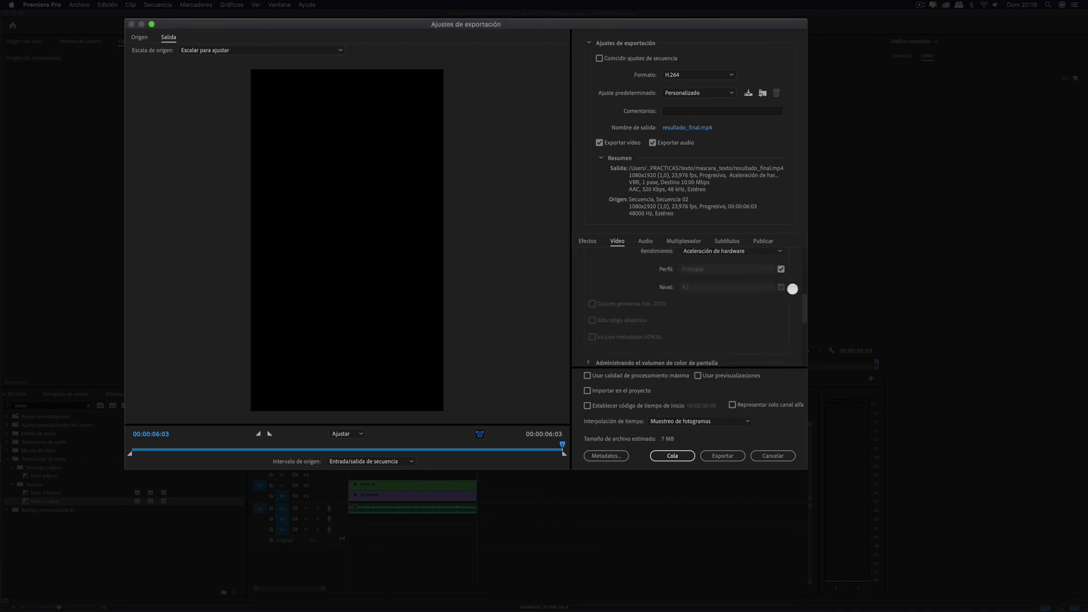
pyautogui.scroll(3, 797, 301)
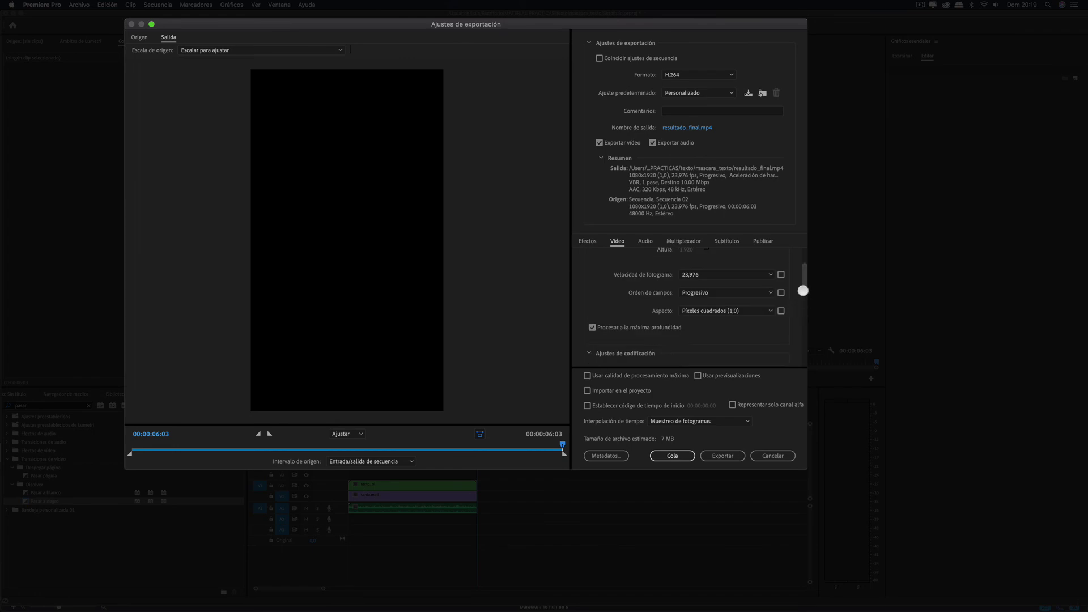
pyautogui.scroll(-3, 800, 306)
pyautogui.scroll(2, 800, 295)
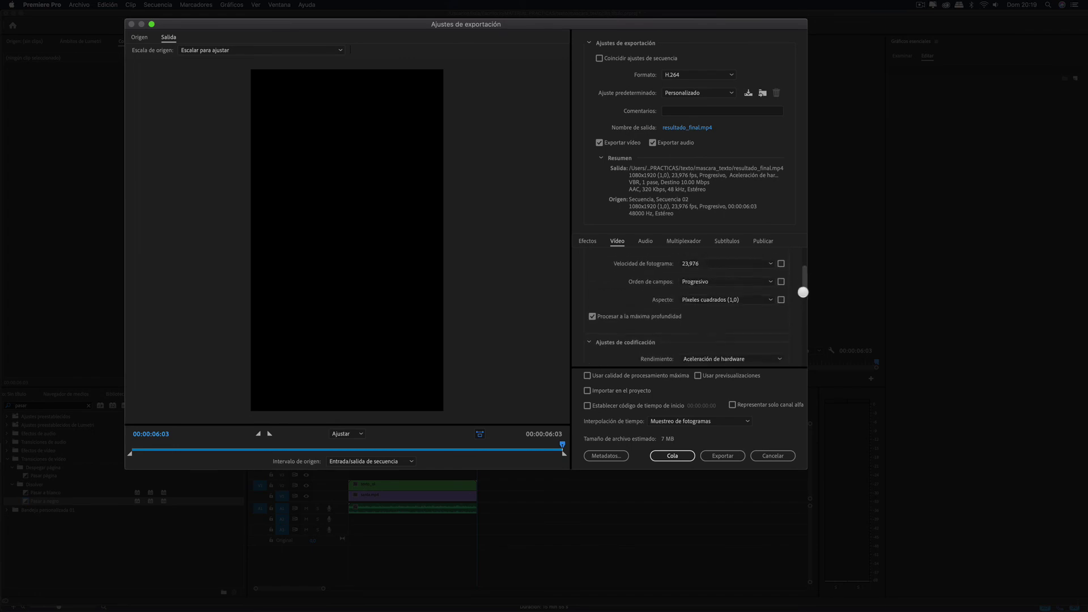
pyautogui.scroll(-4, 799, 306)
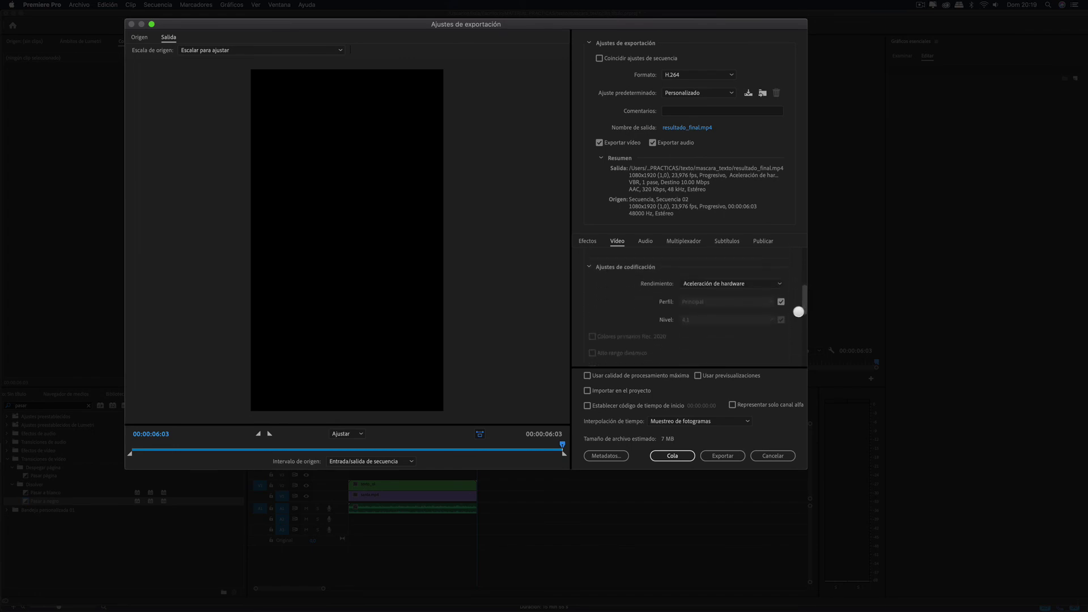
pyautogui.scroll(-5, 799, 312)
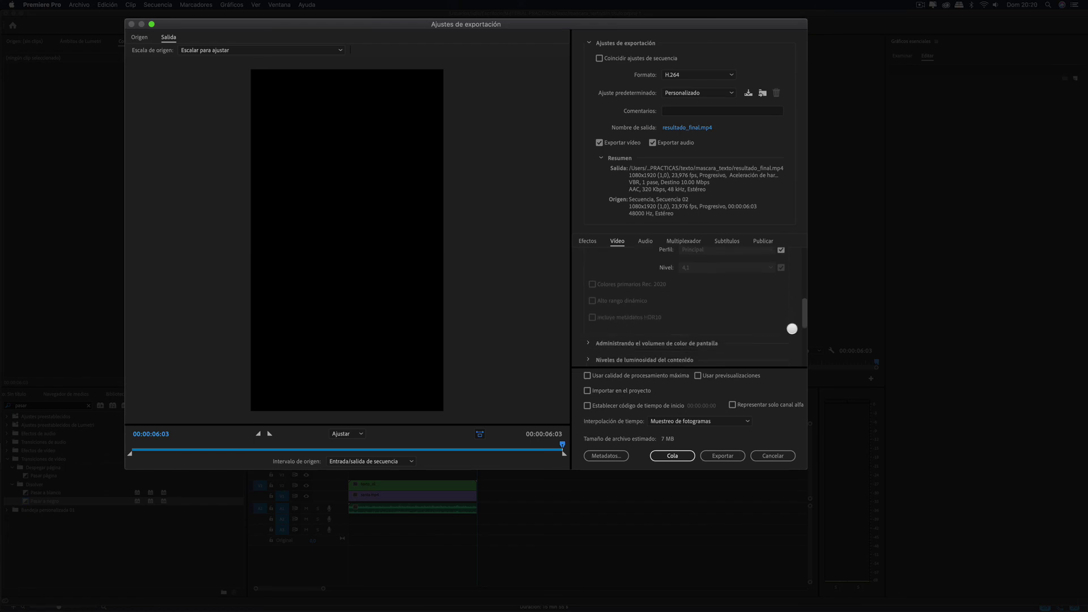
pyautogui.scroll(-3, 790, 338)
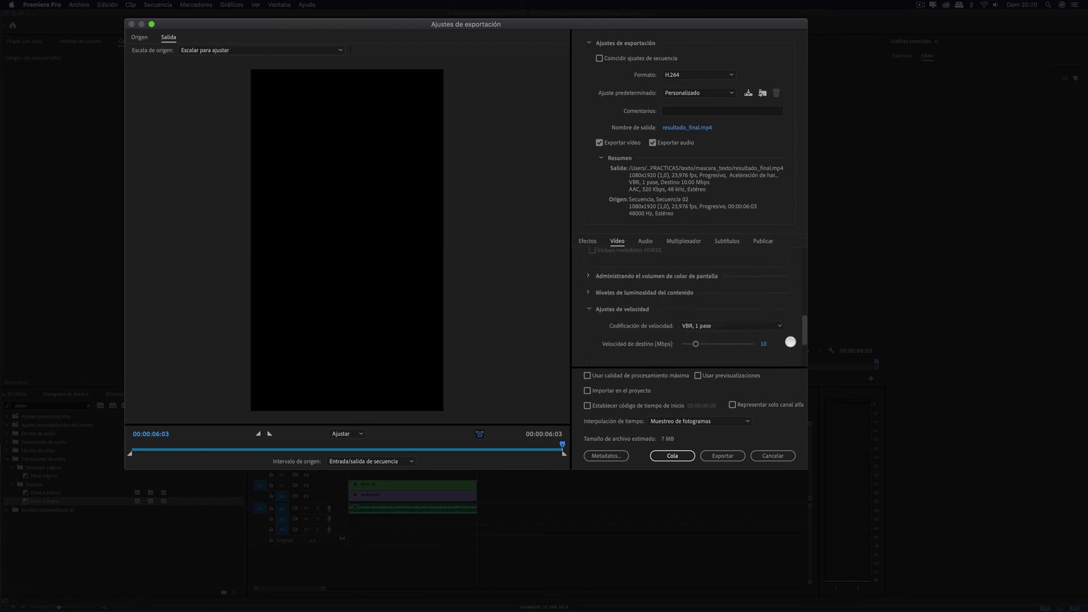
pyautogui.scroll(-1, 790, 347)
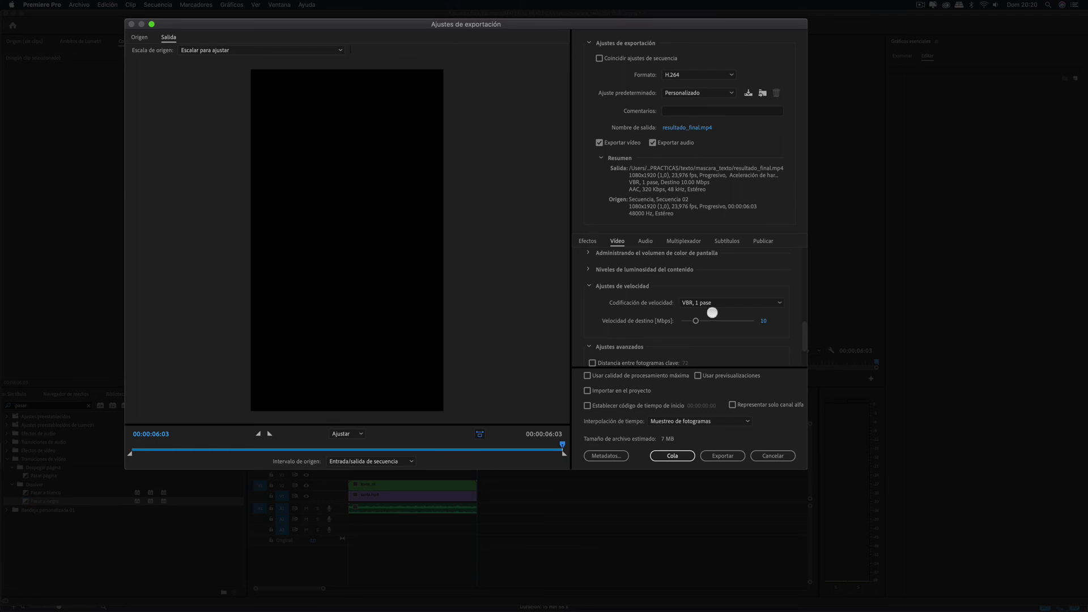
pyautogui.click(732, 304)
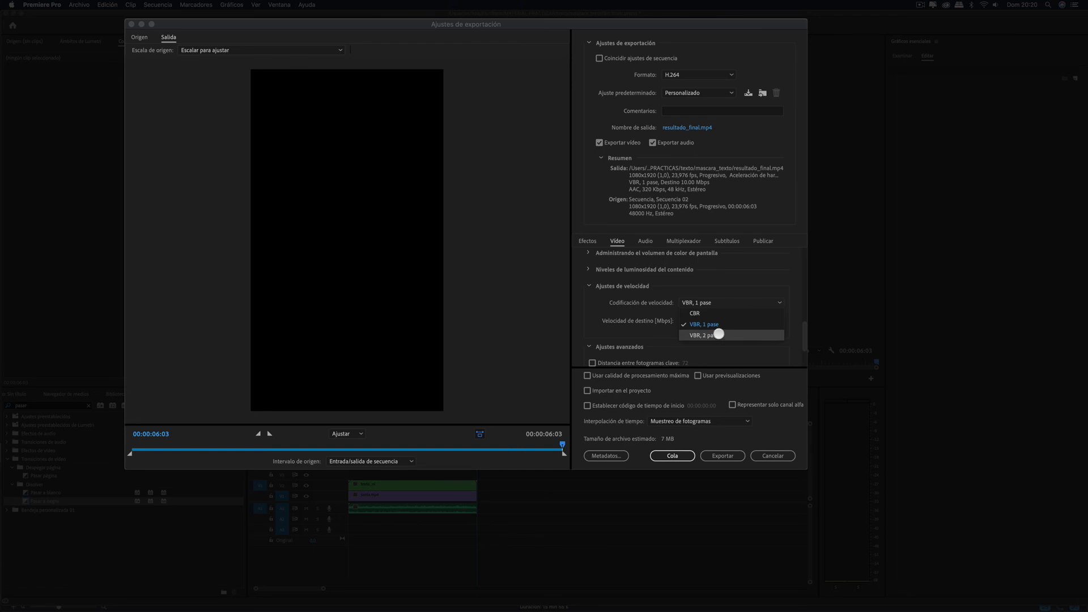
pyautogui.click(716, 335)
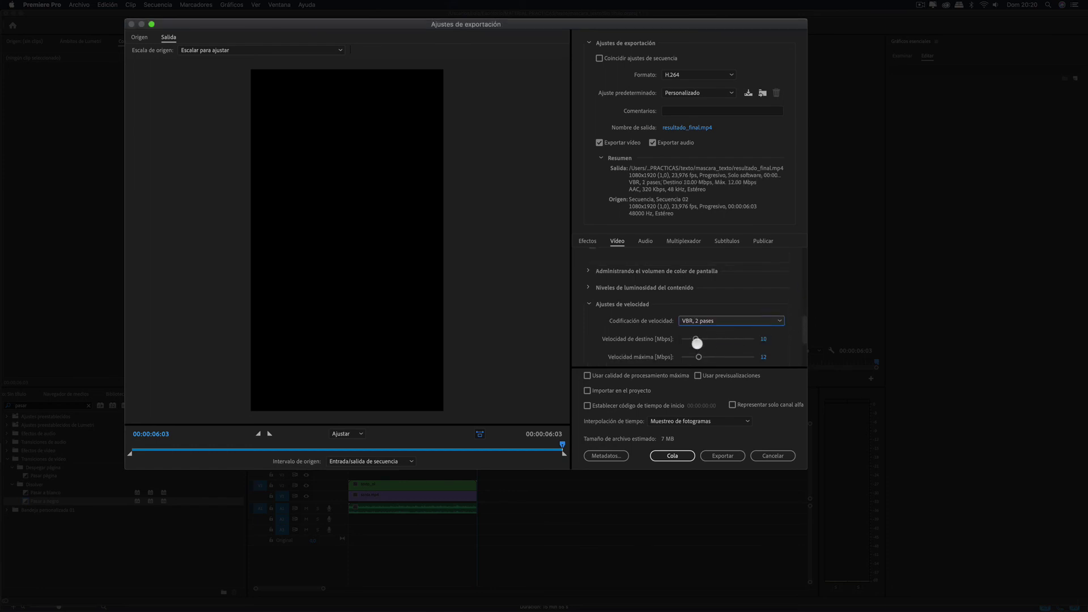
# Step: Set Velocidad de destino and Velocidad máxima both to 25 Mbps
pyautogui.moveTo(696, 339); pyautogui.dragTo(712, 342)
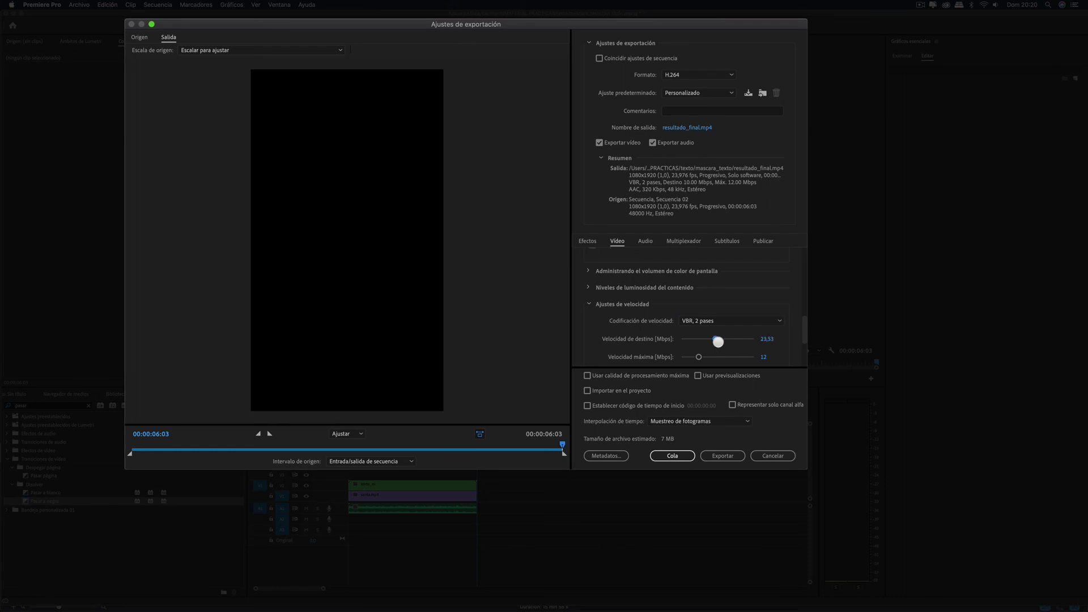
pyautogui.click(775, 339)
pyautogui.write('25')
pyautogui.click(768, 357)
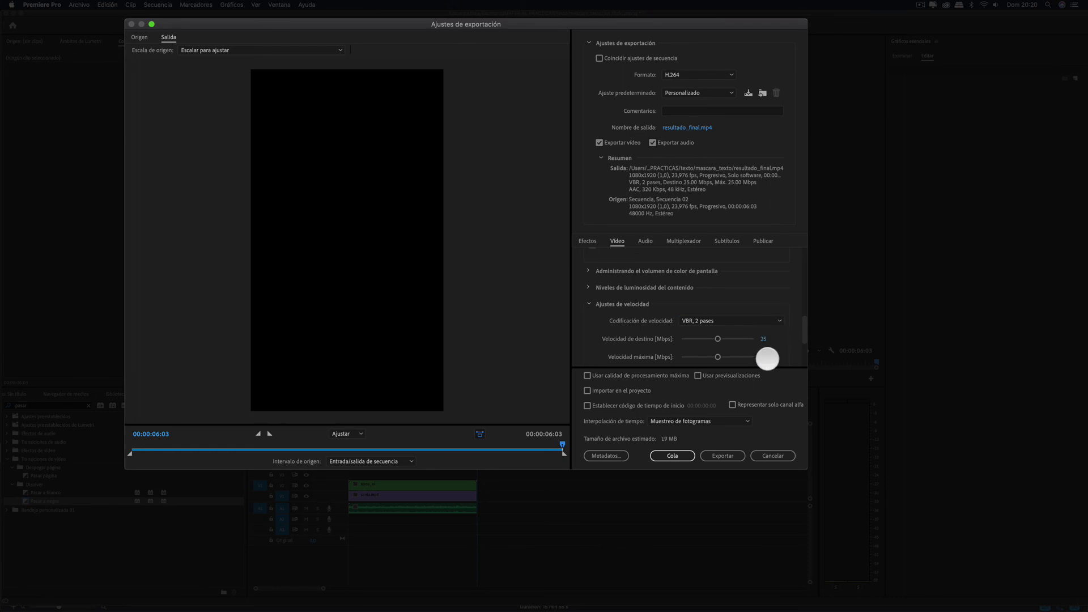
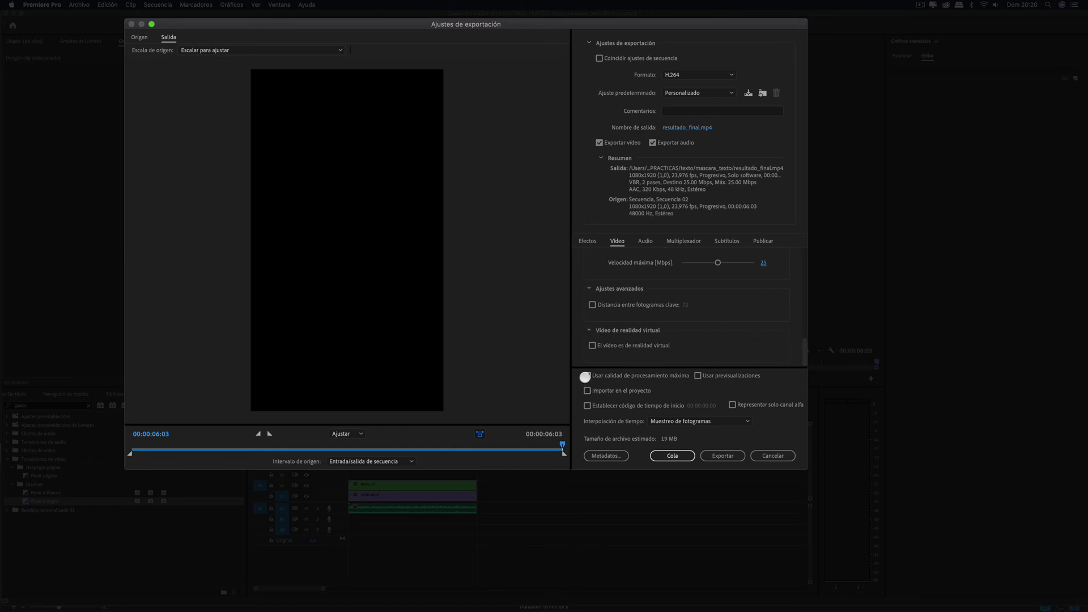
# Step: Turn on maximum render quality and export Secuencia 02 as H.264 resultado_final.mp4
pyautogui.click(587, 375)
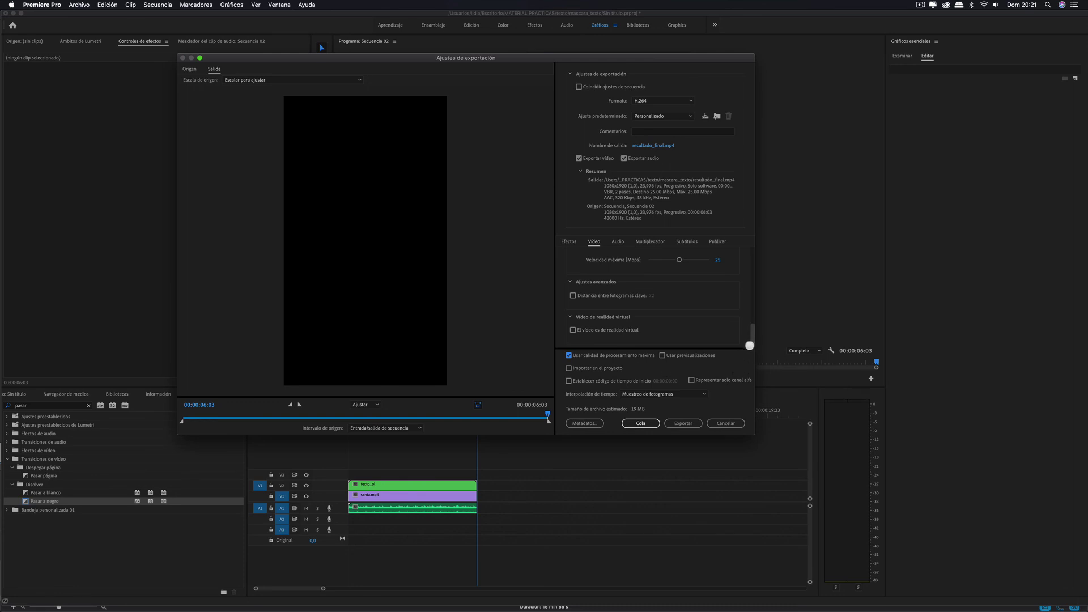
pyautogui.click(676, 424)
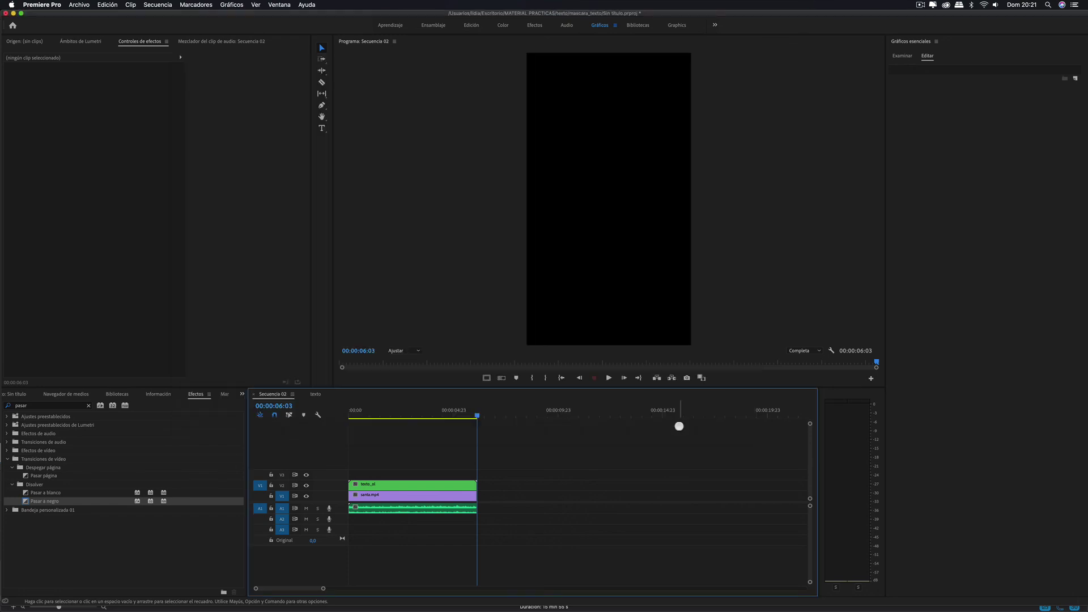
# Step: Quick Look resultado_final.mp4 from the mascara_texto folder in Finder
pyautogui.press('super+Tab')
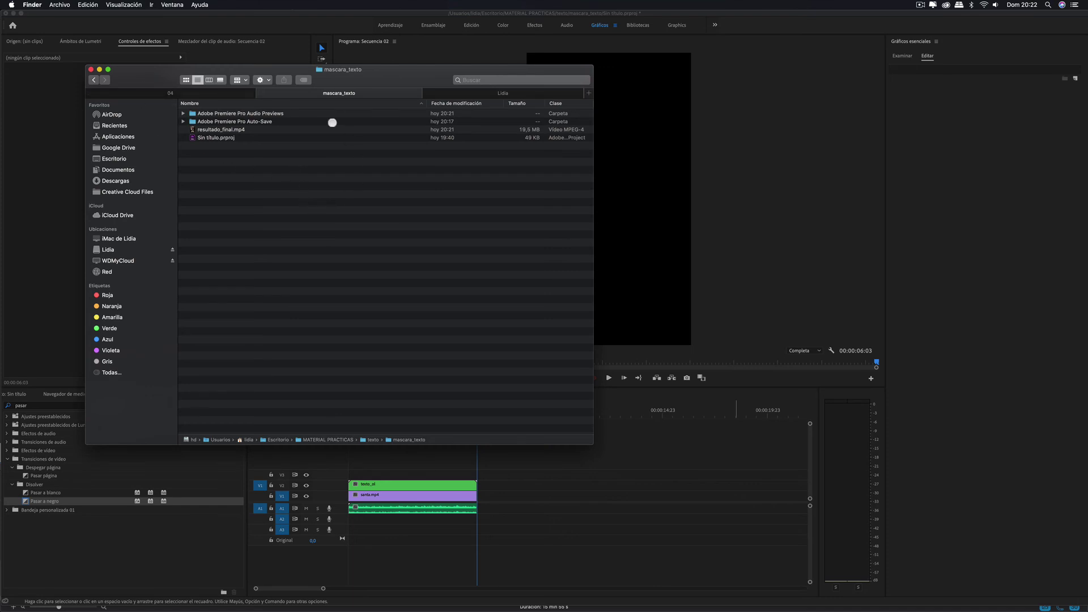
pyautogui.click(239, 131)
pyautogui.press('space')
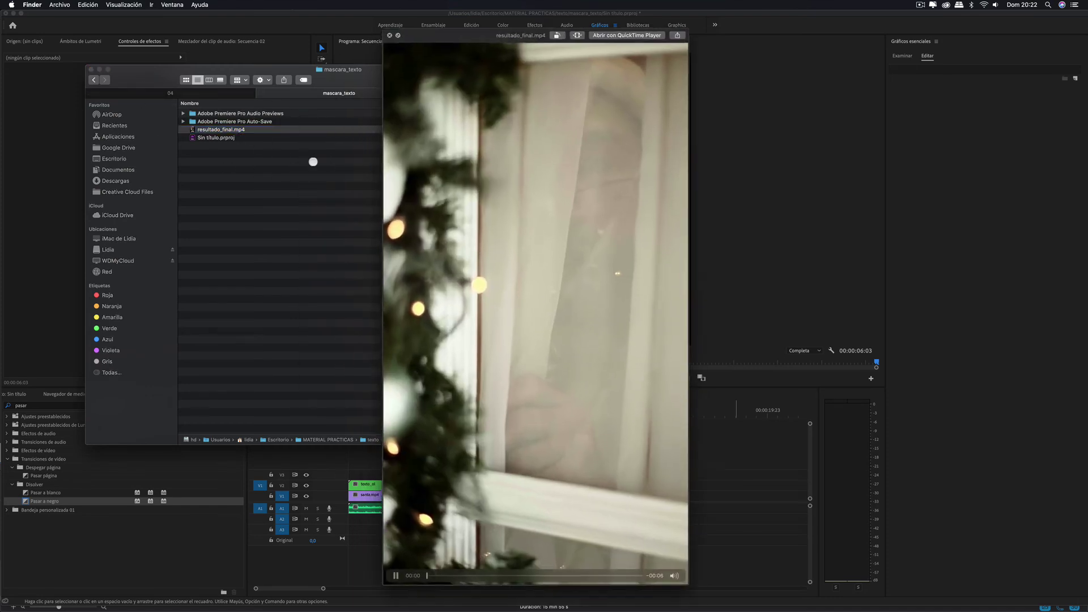